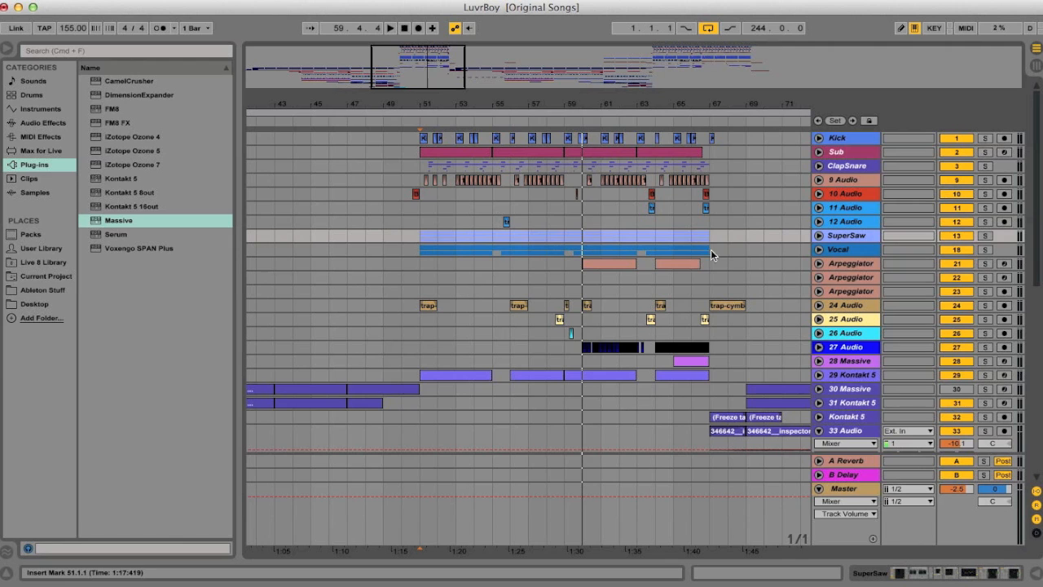
# Step: Play the drop from bar 51 in full, and again with only the drum and sub tracks soloed
pyautogui.hscroll(1, 607, 254)
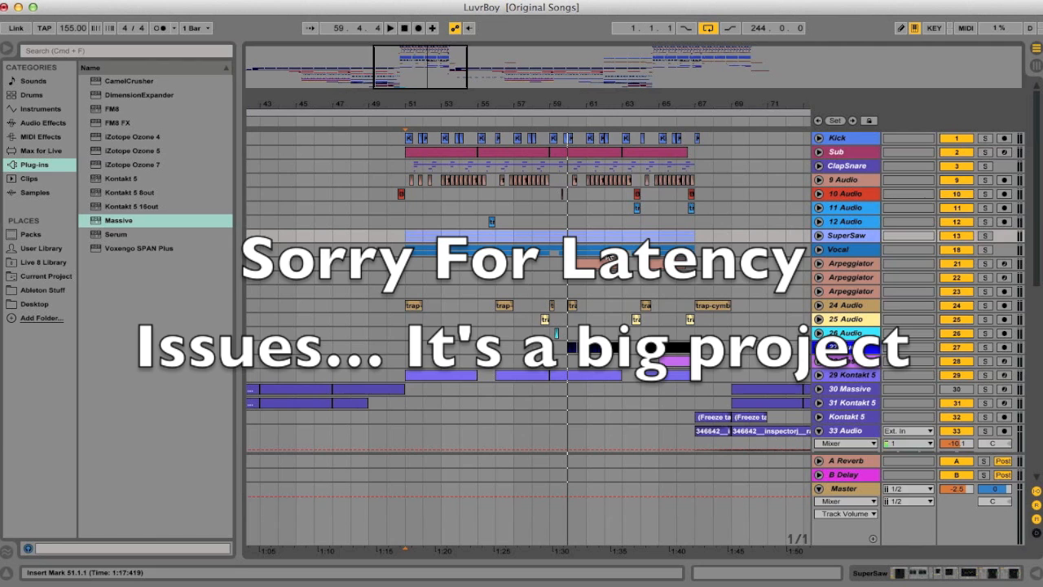
pyautogui.press('space')
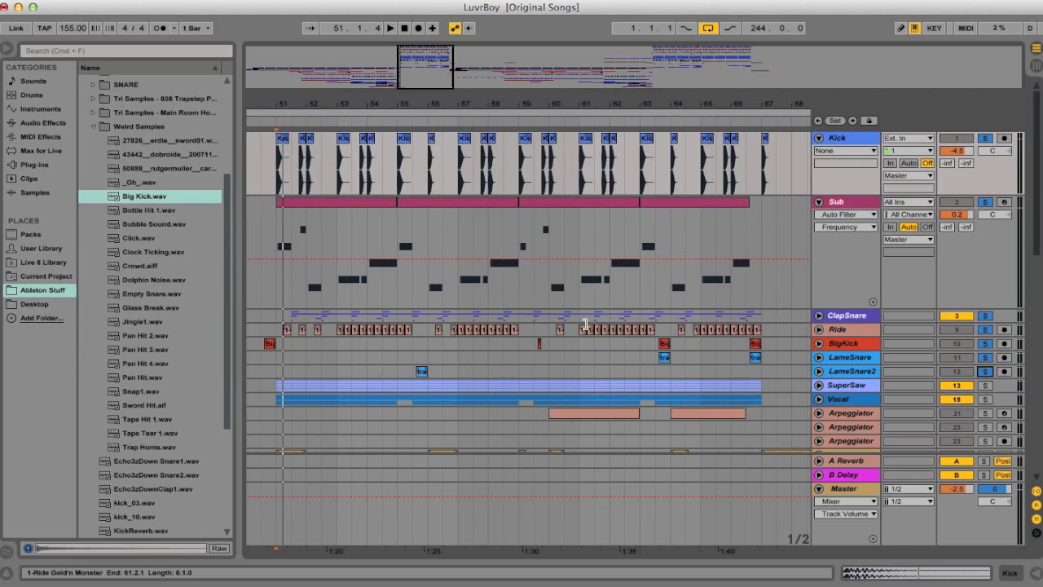
pyautogui.press('space')
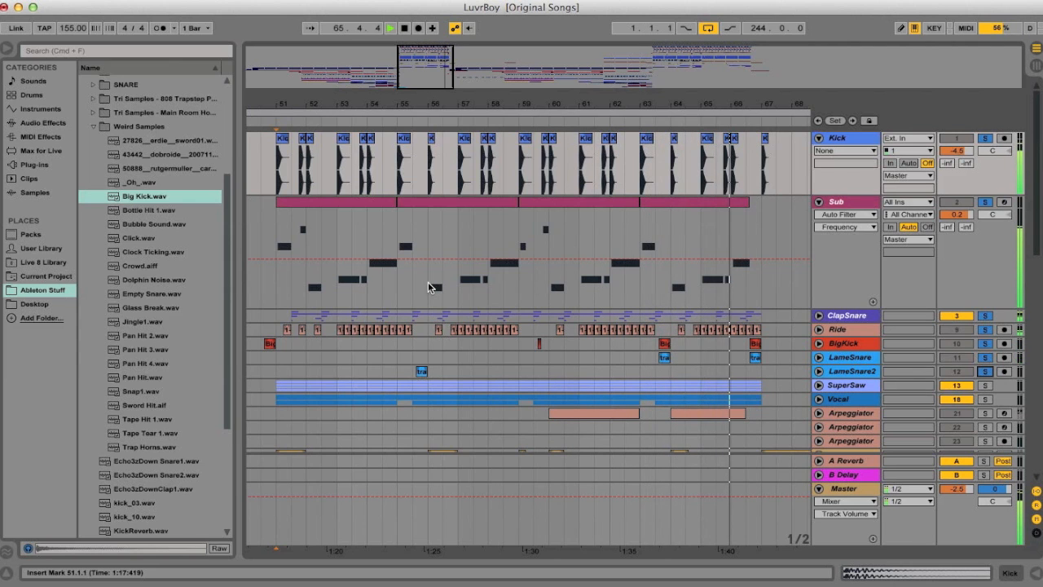
pyautogui.press('space')
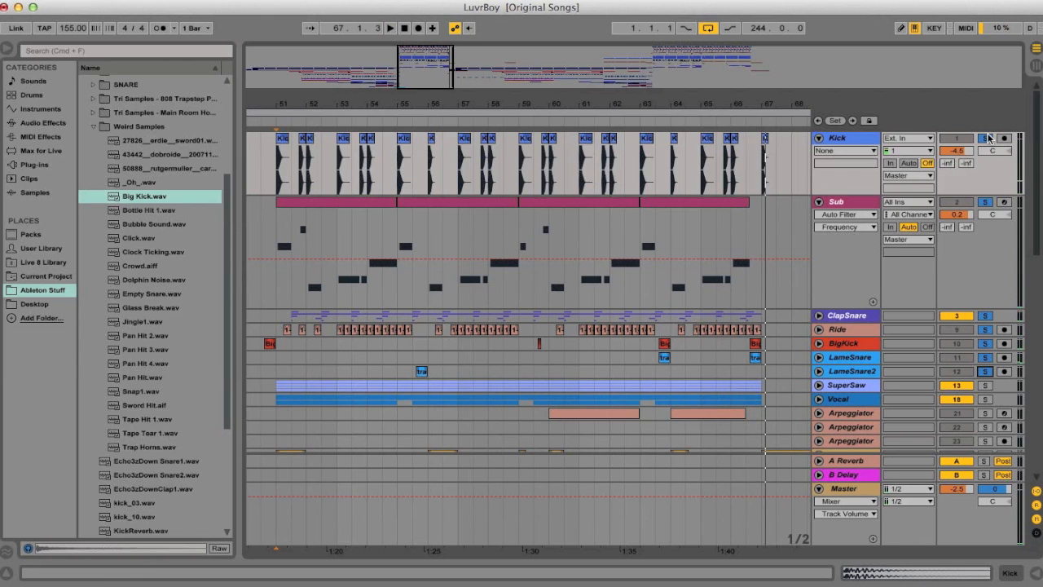
# Step: Solo only the Kick track and look over its clips from bar 51 to bar 67
pyautogui.click(987, 138)
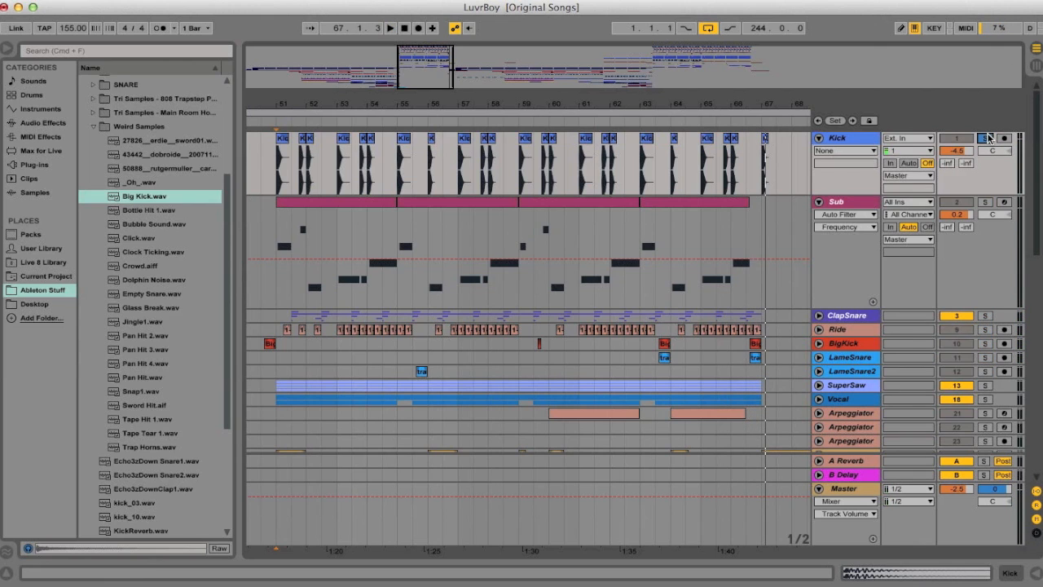
pyautogui.moveTo(283, 101); pyautogui.dragTo(283, 119)
pyautogui.hscroll(1, 342, 159)
pyautogui.moveTo(434, 79); pyautogui.dragTo(434, 74)
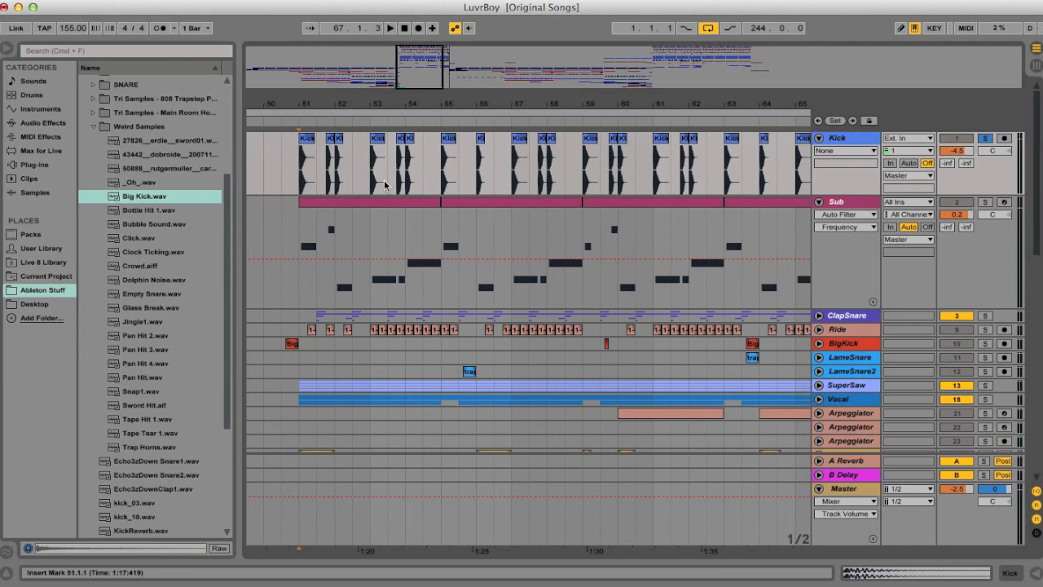
pyautogui.hscroll(3, 363, 213)
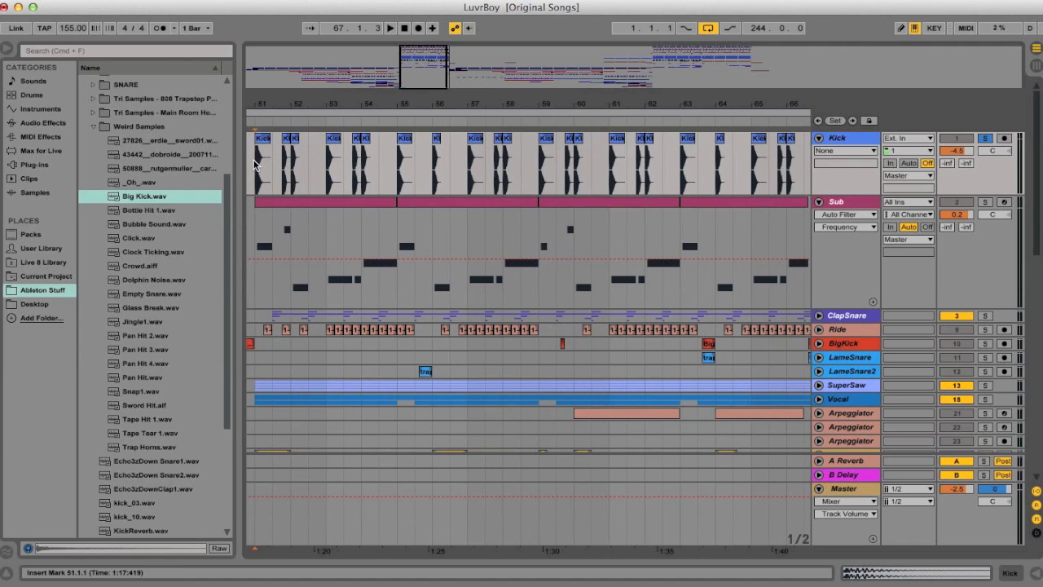
pyautogui.moveTo(416, 78); pyautogui.dragTo(413, 70)
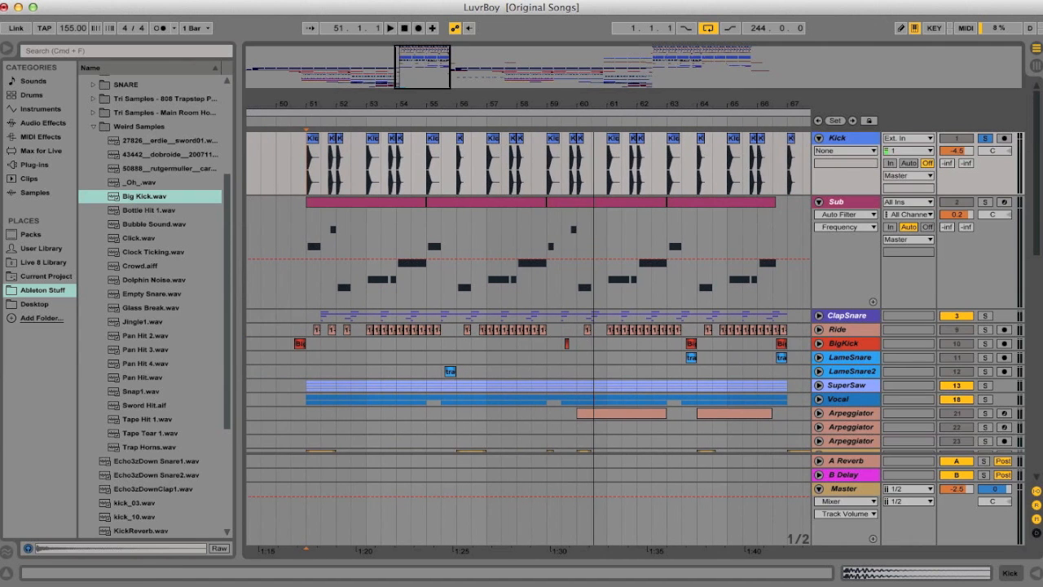
pyautogui.hscroll(4, 382, 171)
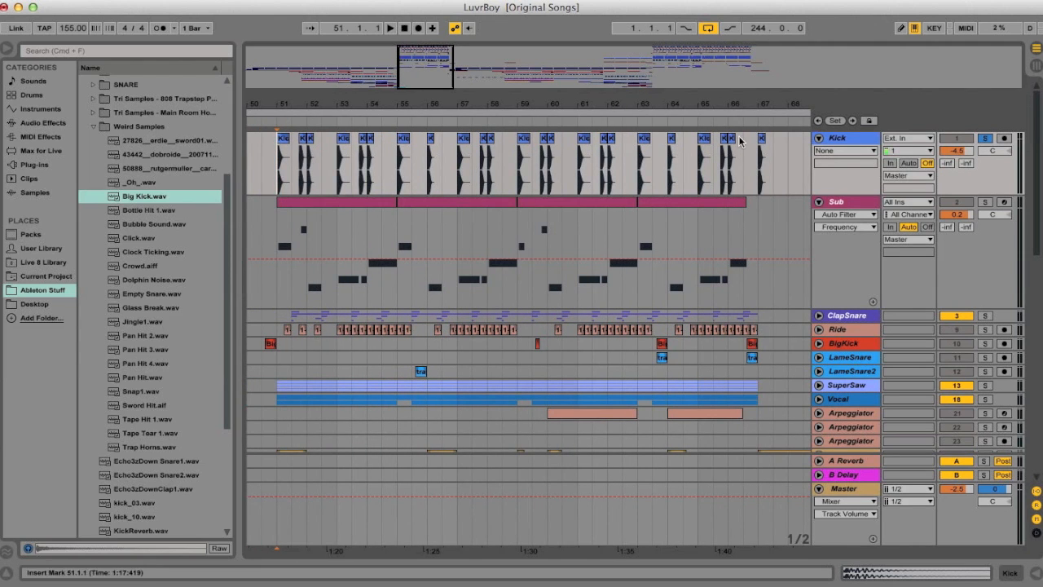
# Step: Show the clip fades on the Kick track and give the first kick clip at bar 51 a long fade-out starting near its beginning
pyautogui.click(836, 150)
pyautogui.click(832, 177)
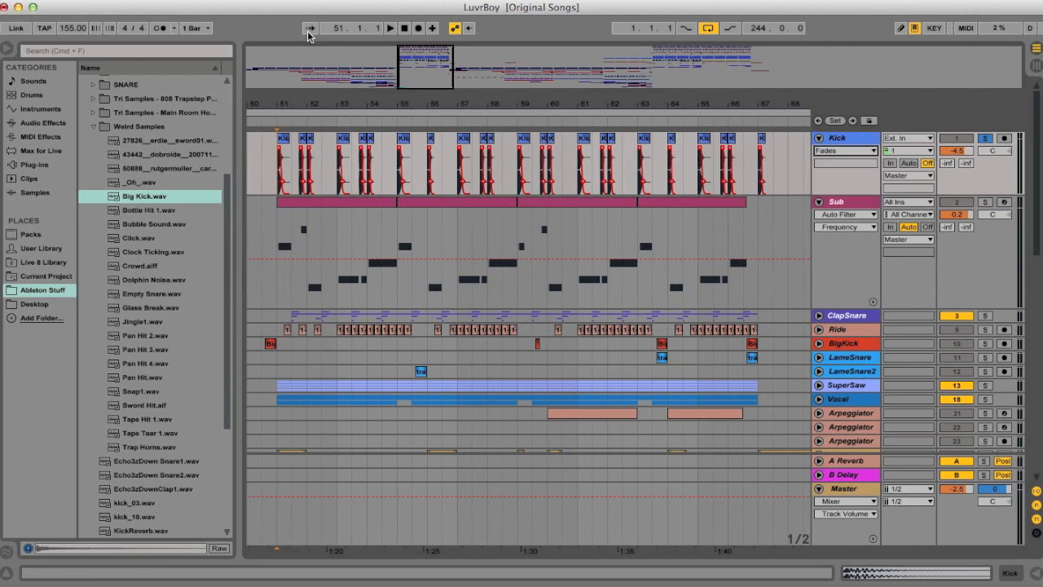
pyautogui.moveTo(323, 108); pyautogui.dragTo(322, 124)
pyautogui.moveTo(263, 103); pyautogui.dragTo(397, 151)
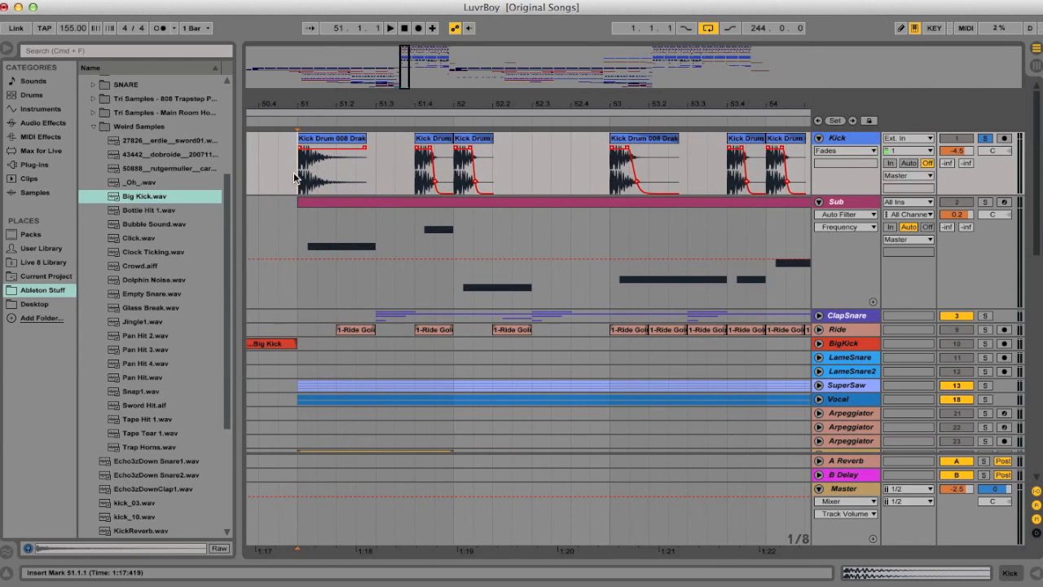
pyautogui.press('space')
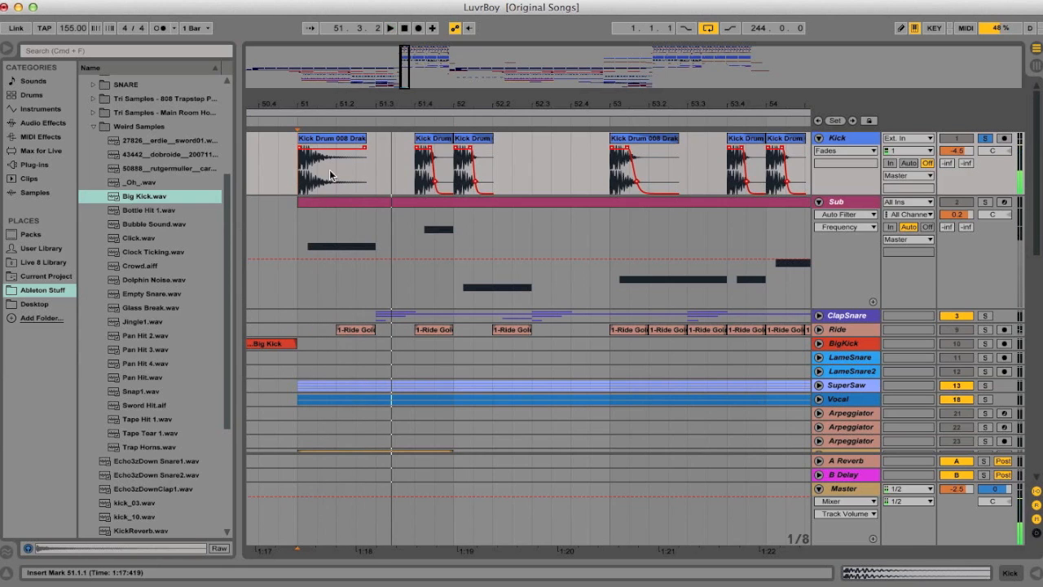
pyautogui.moveTo(364, 151); pyautogui.dragTo(320, 152)
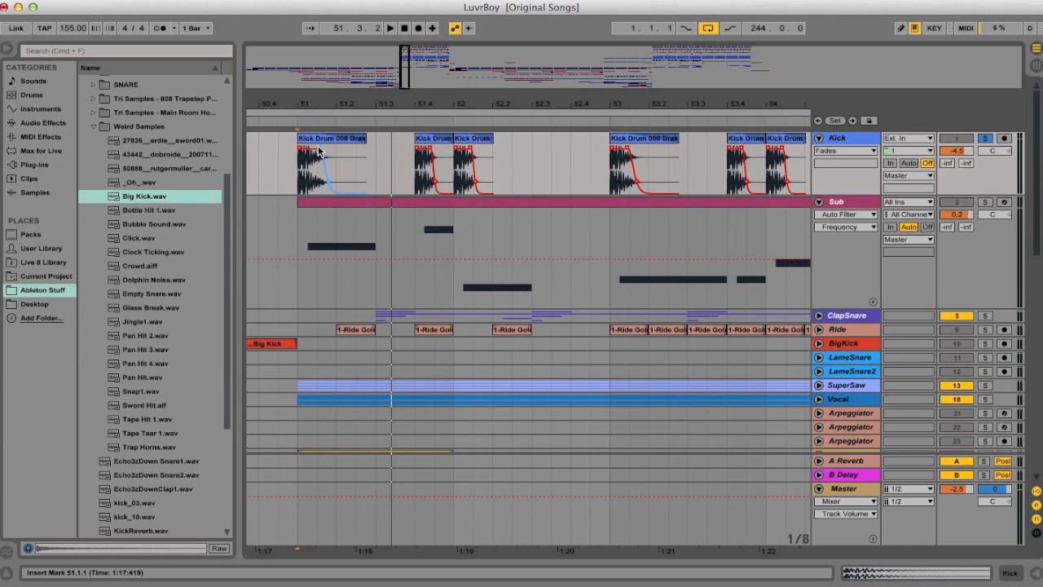
# Step: Solo the Sub track in place of the Kick and play it from bar 51
pyautogui.moveTo(429, 79); pyautogui.dragTo(428, 79)
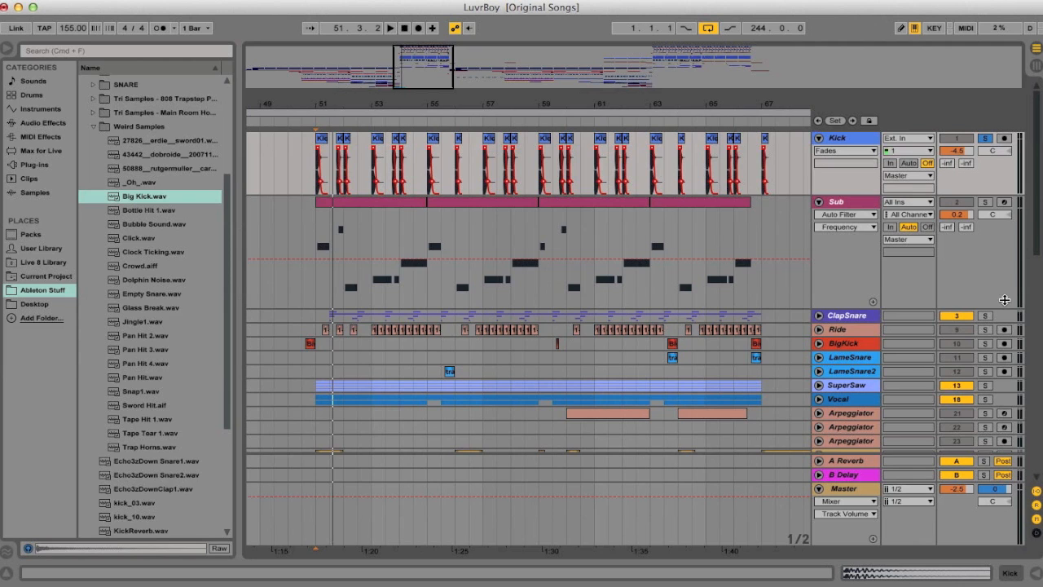
pyautogui.click(859, 207)
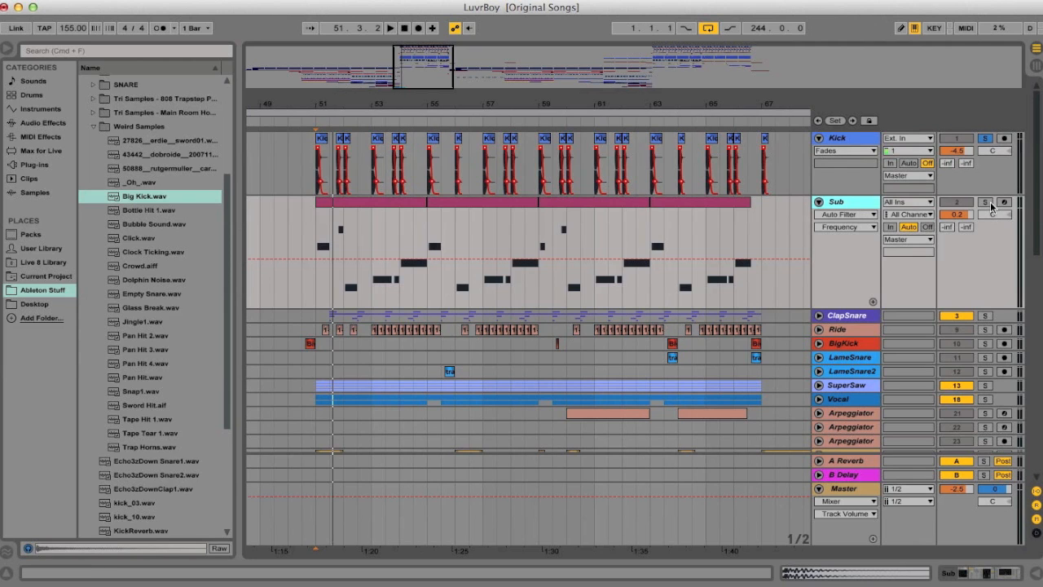
pyautogui.click(990, 205)
pyautogui.press('space')
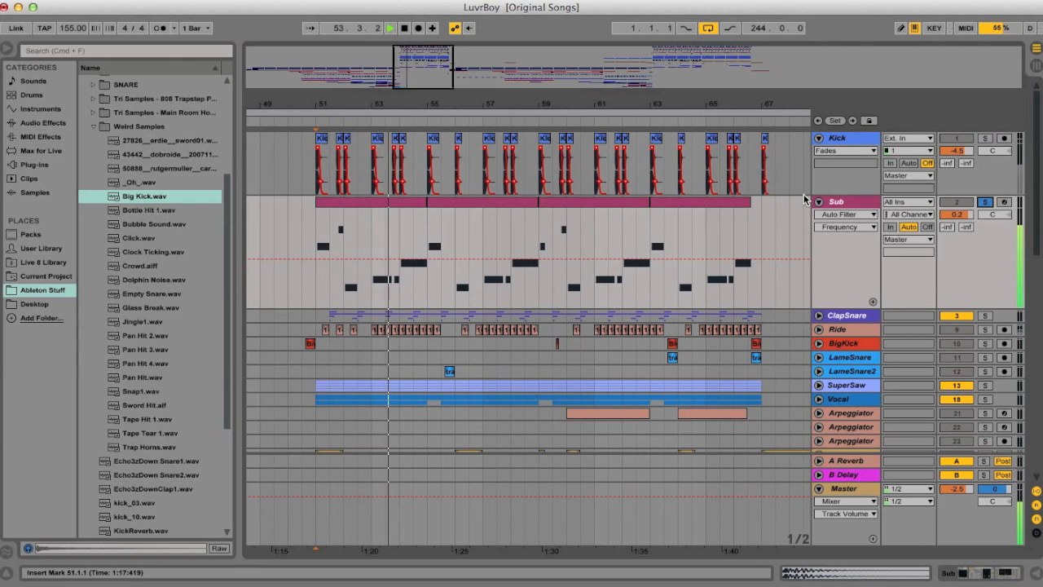
pyautogui.press('space')
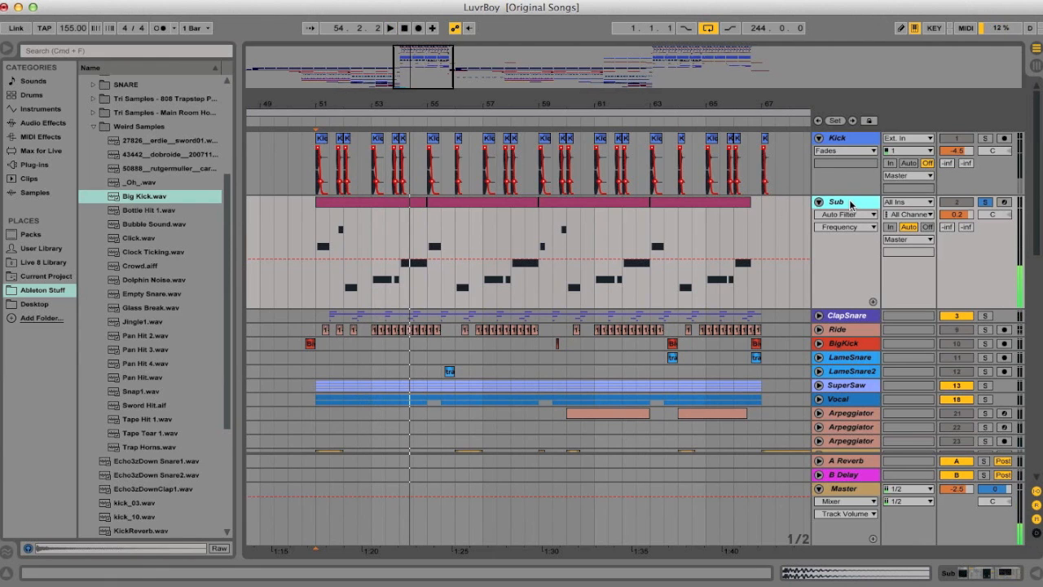
# Step: Open the Massive synth on the Sub track, view oscillator 1's wavetable list, and close the synth without changing it
pyautogui.doubleClick(835, 201)
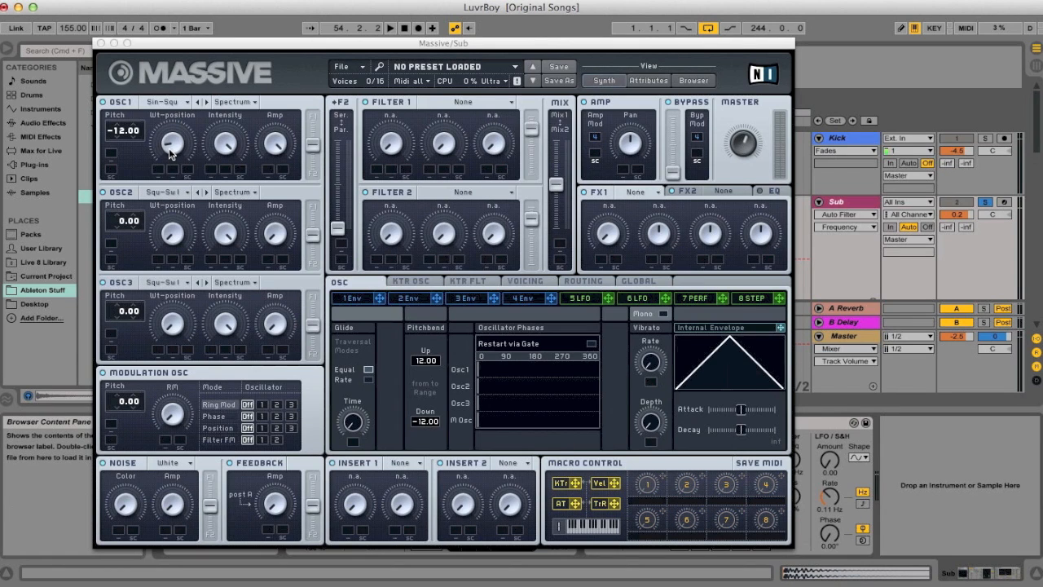
pyautogui.click(167, 101)
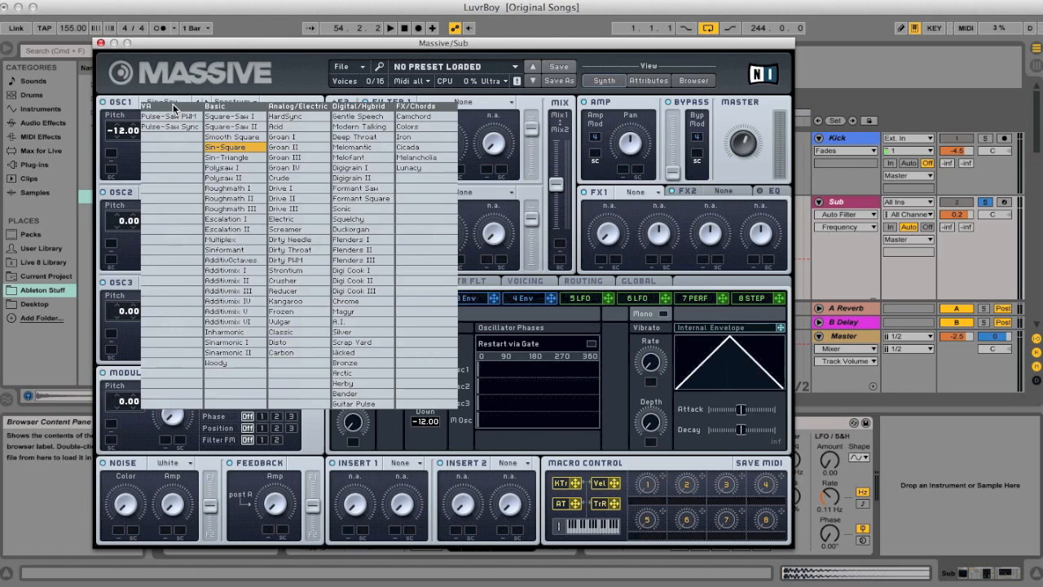
pyautogui.click(175, 96)
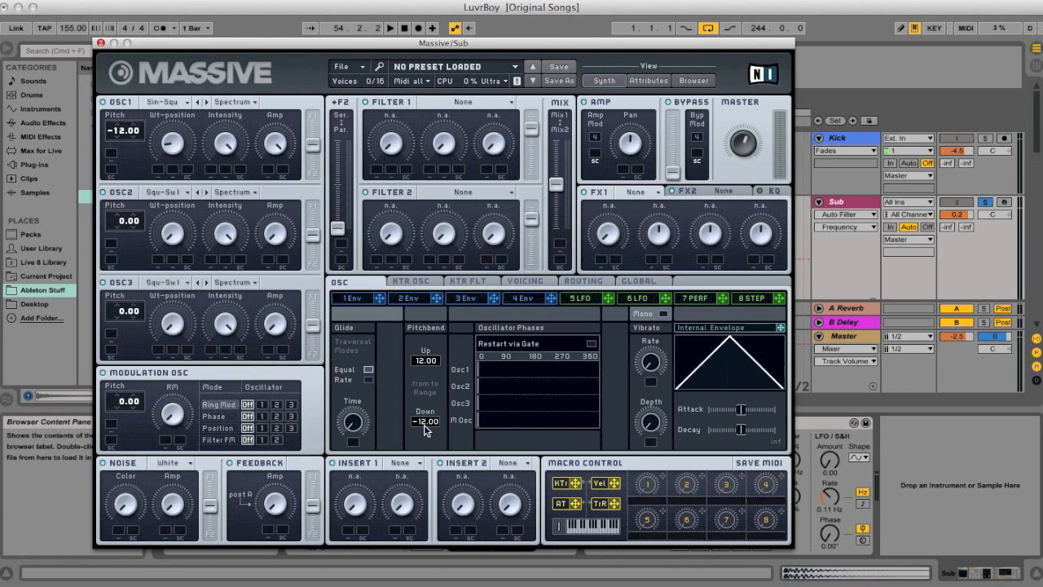
pyautogui.click(100, 44)
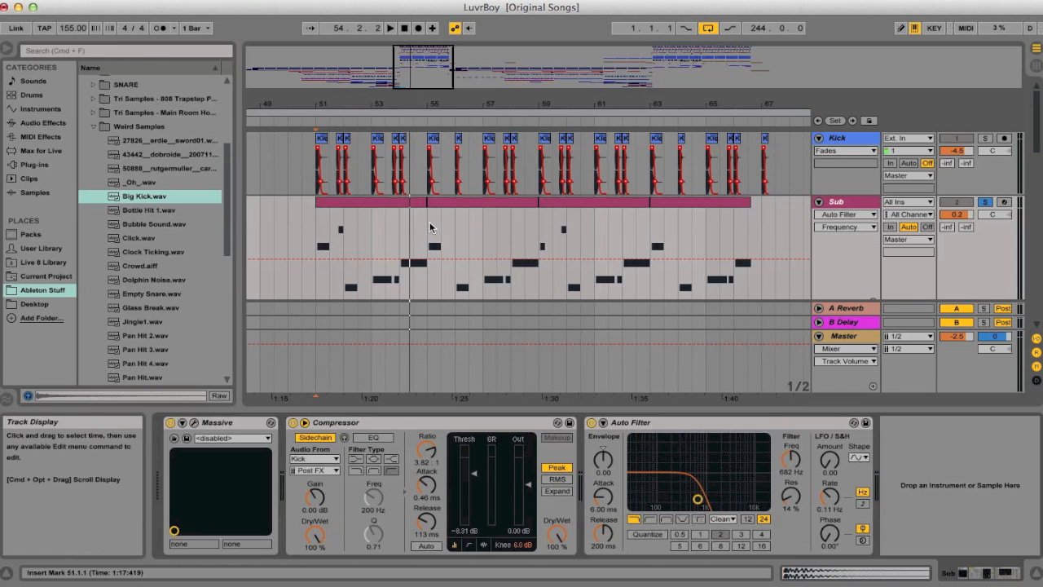
# Step: Open the Sub clip at bar 55 to inspect its pitch bend envelope, and play the track from that bar
pyautogui.moveTo(448, 99); pyautogui.dragTo(428, 99)
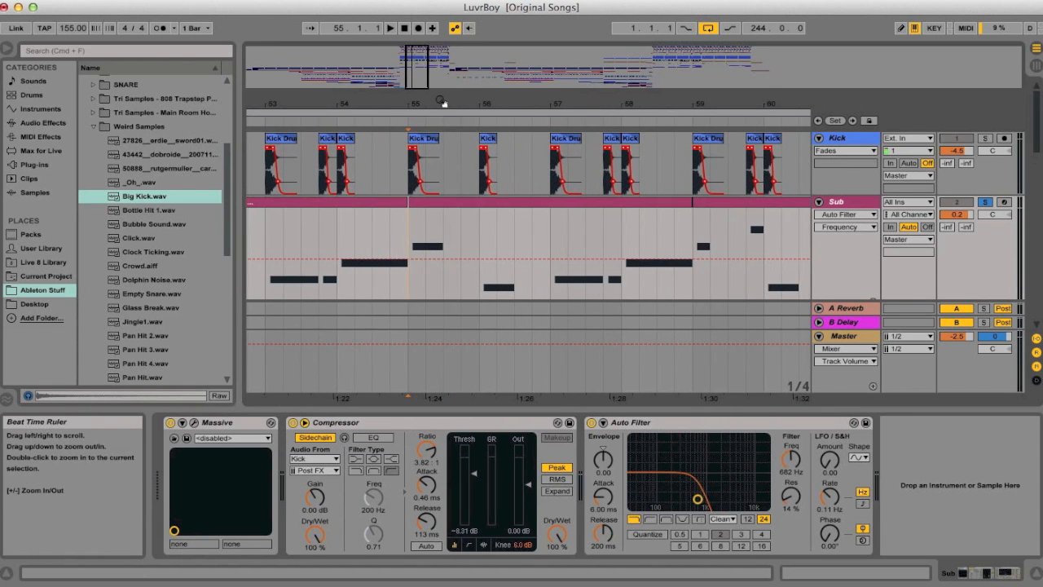
pyautogui.click(441, 200)
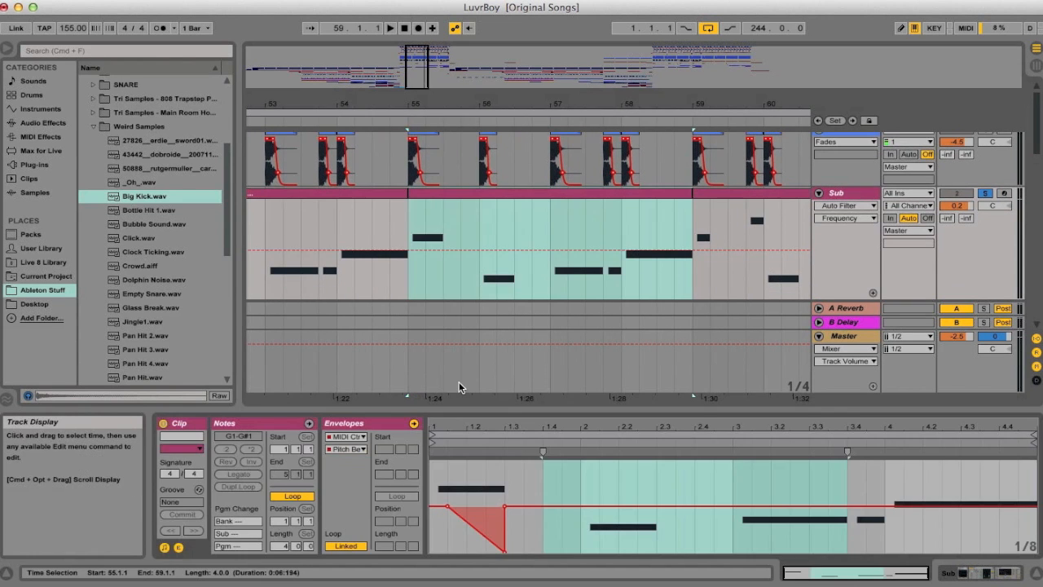
pyautogui.click(409, 221)
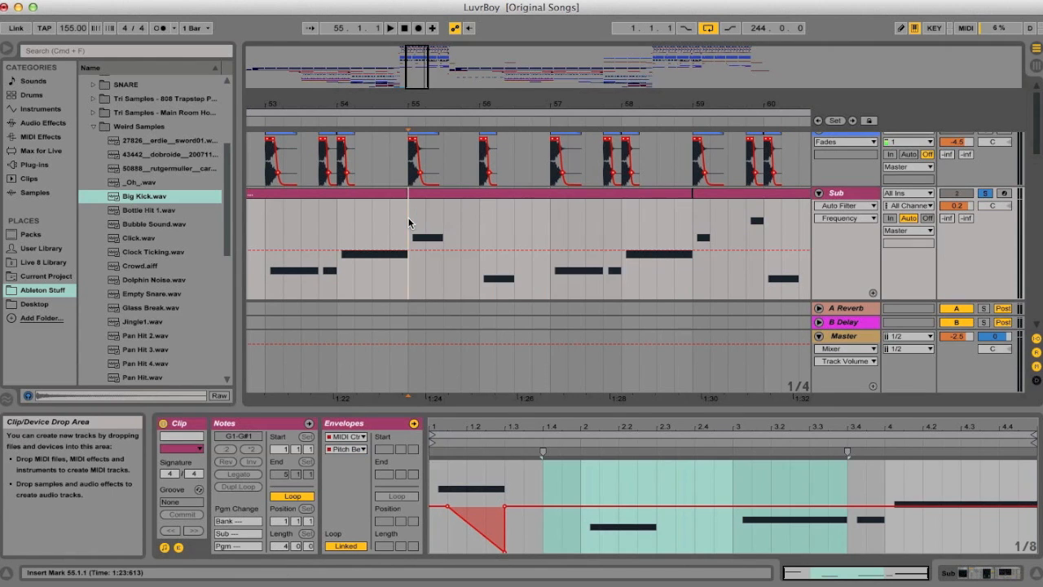
pyautogui.press('space')
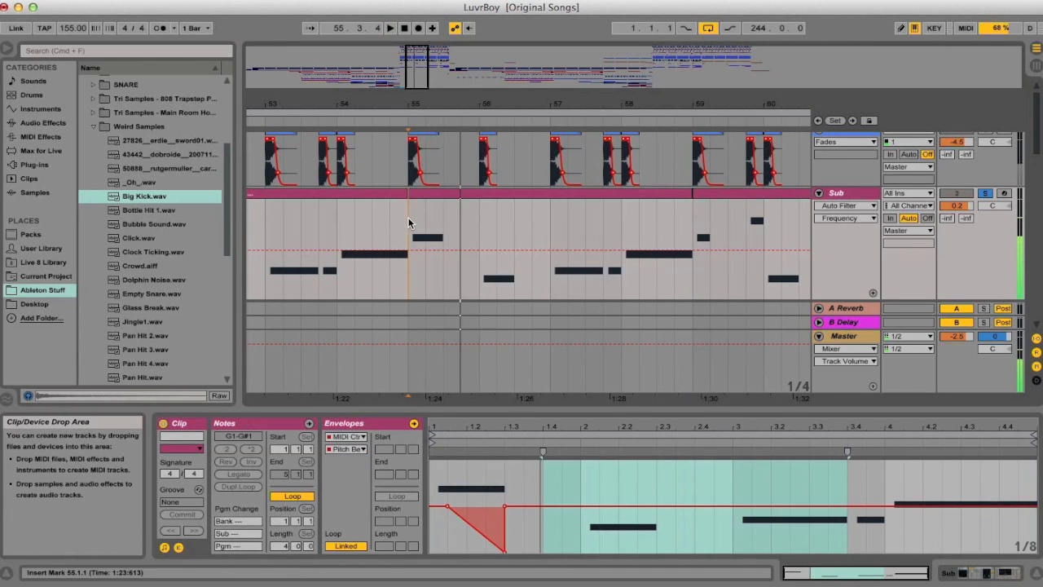
pyautogui.press('space')
# Step: Open the first Sub clip at bar 51, hide its envelopes, and examine its MIDI notes against the kick pattern
pyautogui.hscroll(-5, 330, 192)
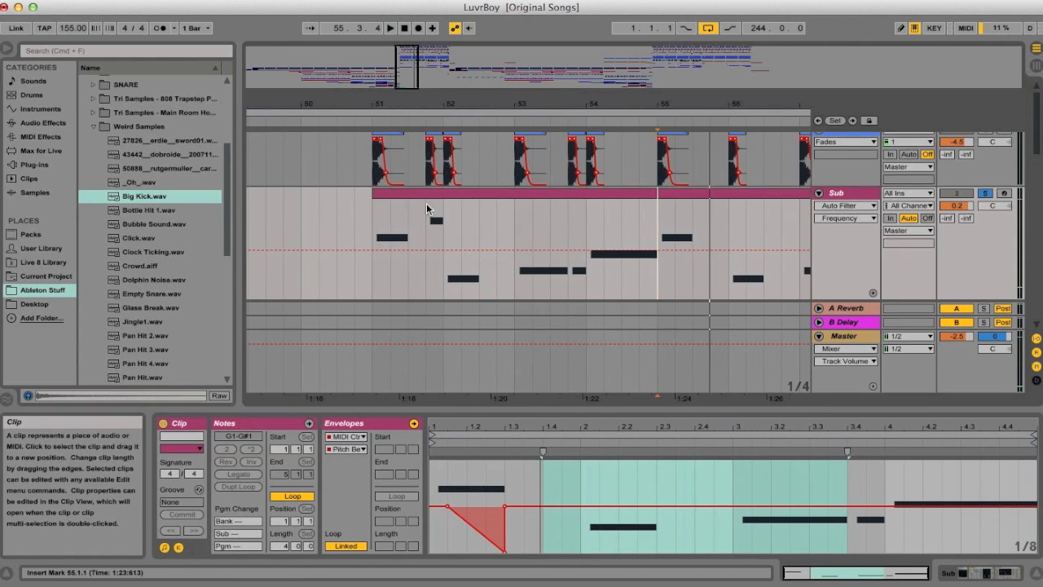
pyautogui.click(441, 189)
pyautogui.click(179, 547)
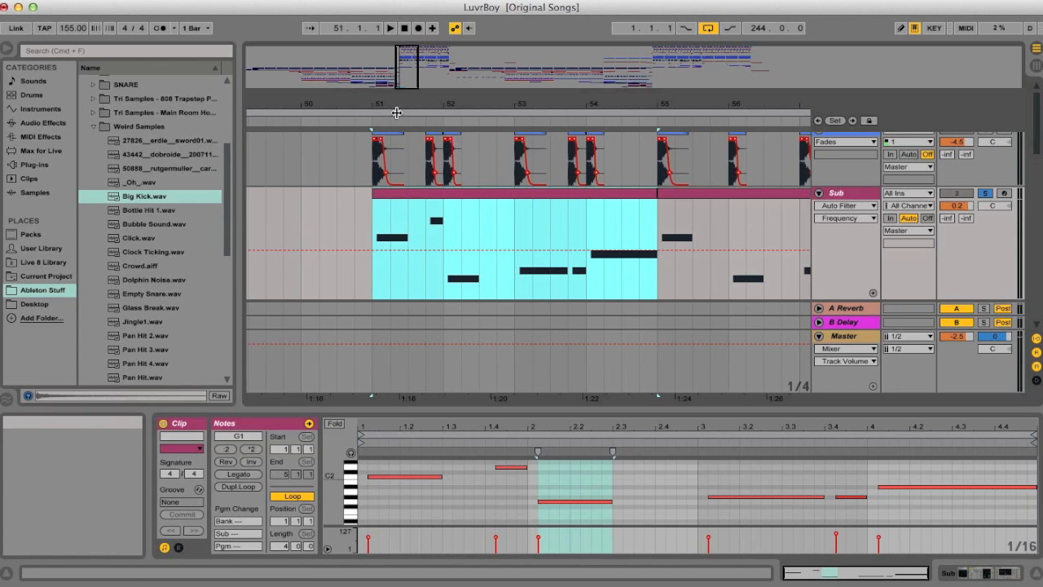
pyautogui.moveTo(381, 429); pyautogui.dragTo(382, 433)
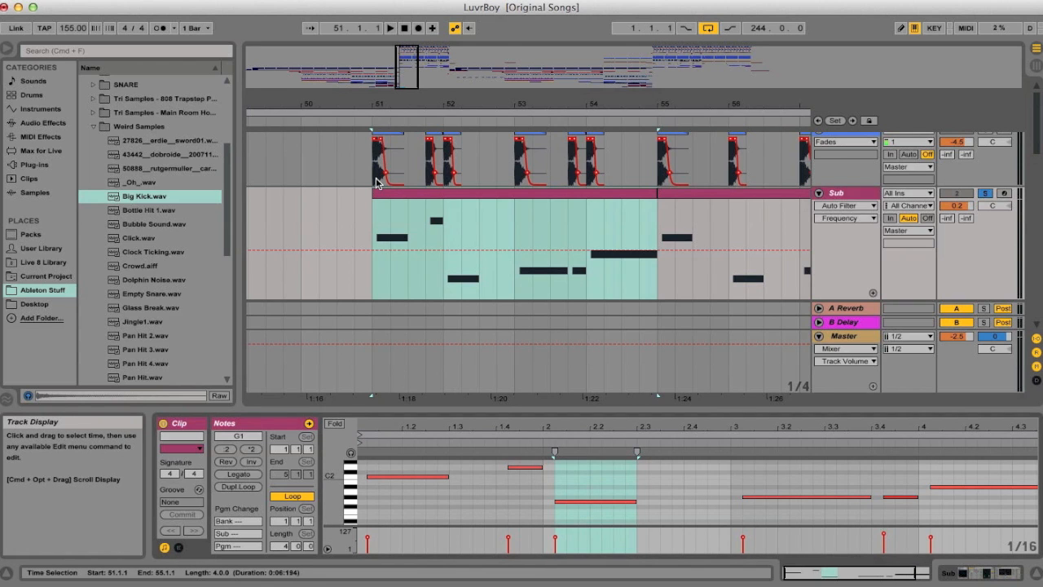
pyautogui.hscroll(-1, 376, 243)
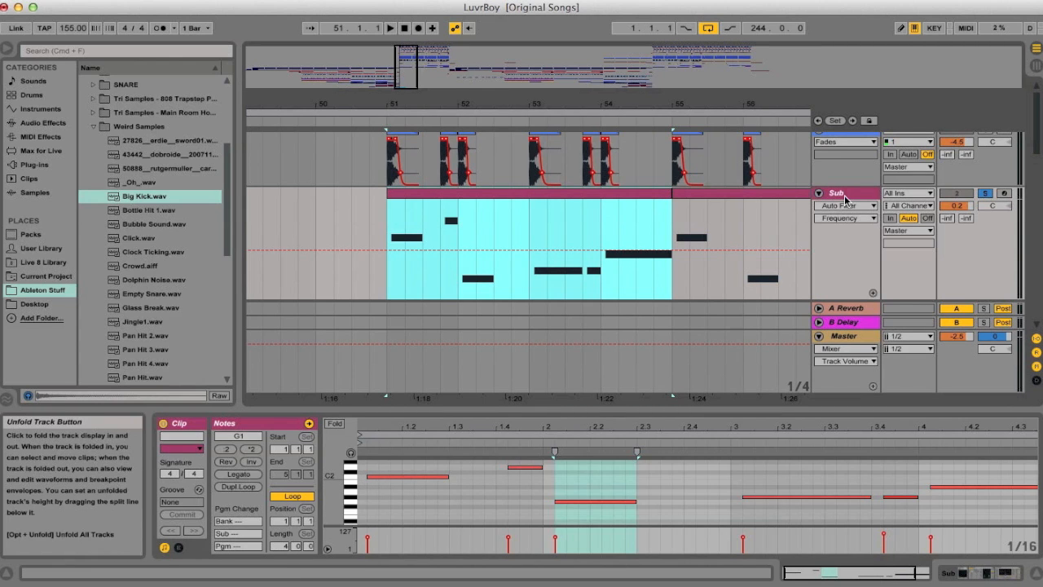
pyautogui.click(496, 496)
pyautogui.moveTo(543, 434); pyautogui.dragTo(547, 423)
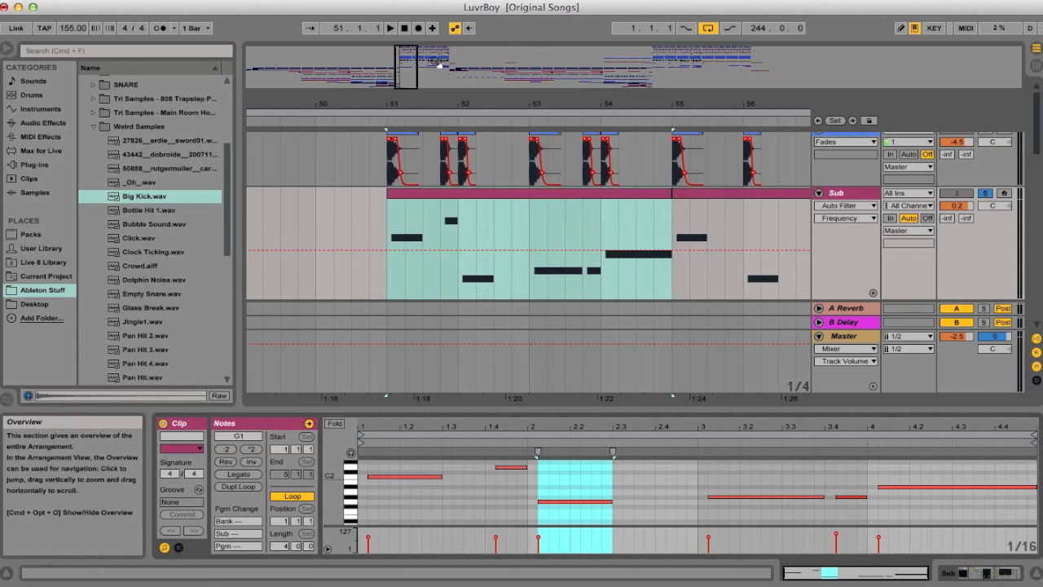
# Step: Fold the Sub track and solo the ClapSnare group in its place
pyautogui.moveTo(423, 64); pyautogui.dragTo(457, 46)
pyautogui.click(819, 193)
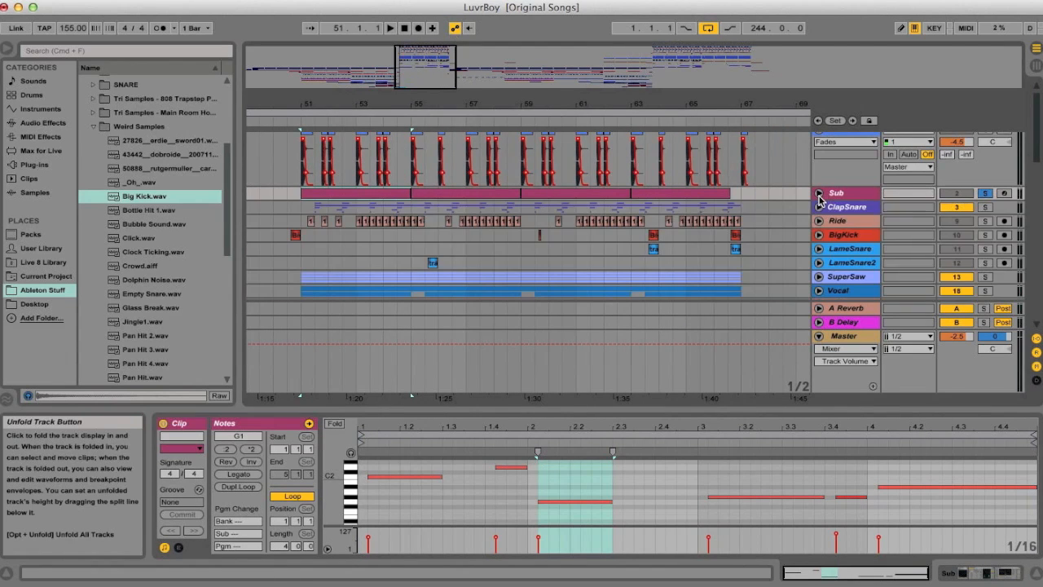
pyautogui.click(985, 207)
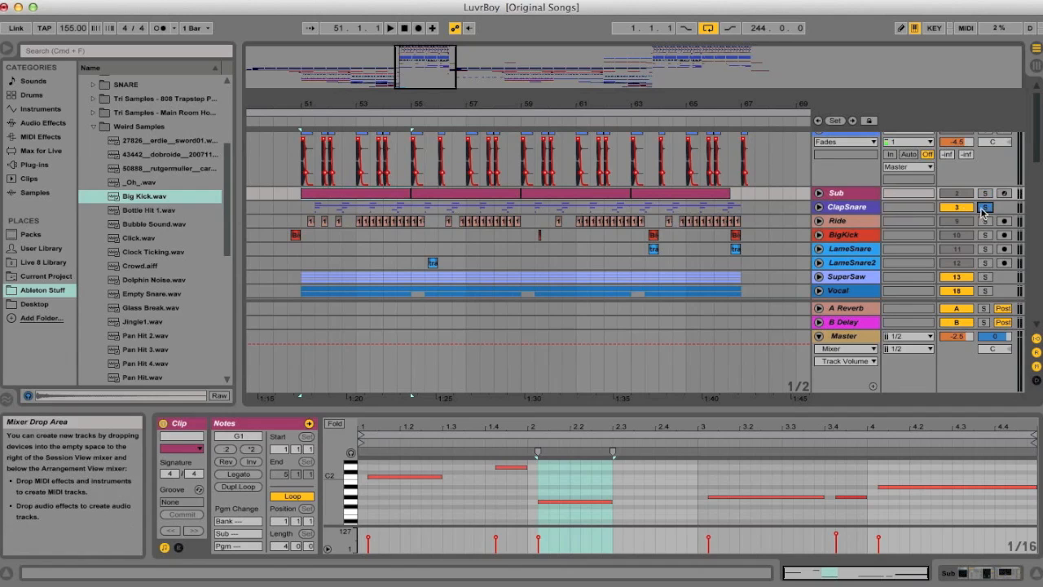
# Step: Unfold the ClapSnare group and show its EQ Eight effect
pyautogui.click(819, 207)
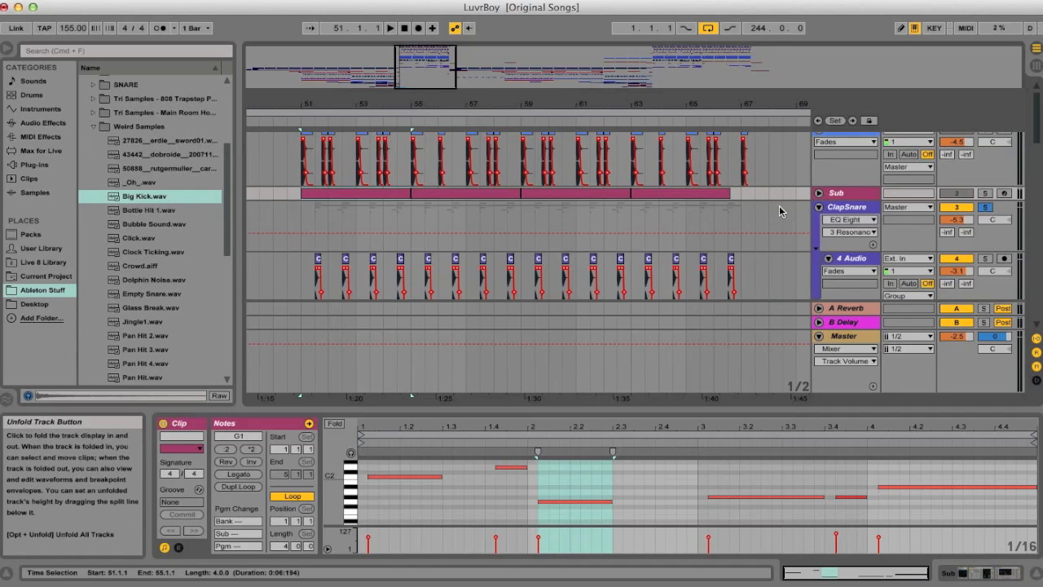
pyautogui.scroll(-1, 532, 238)
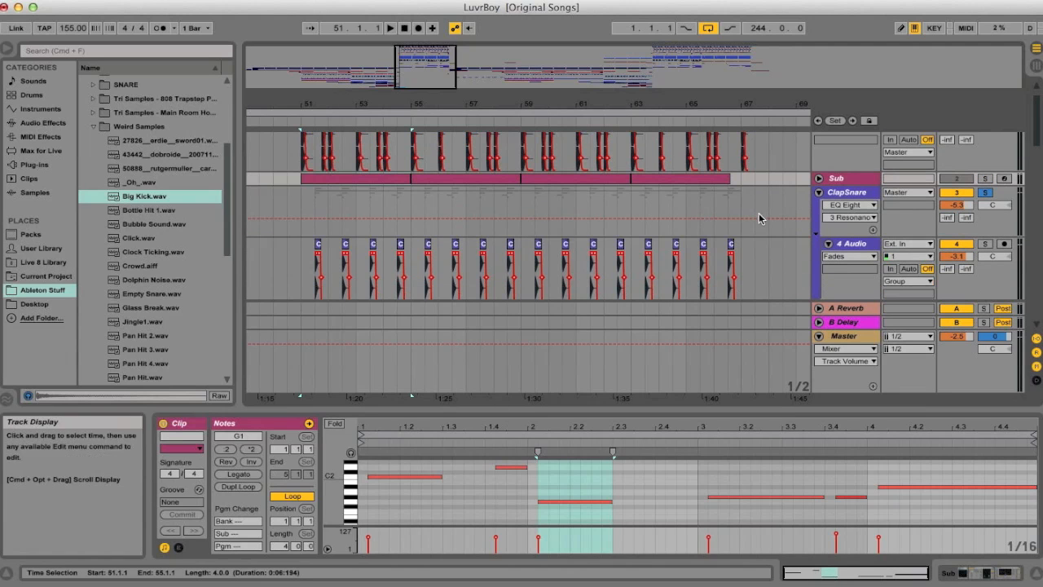
pyautogui.doubleClick(866, 194)
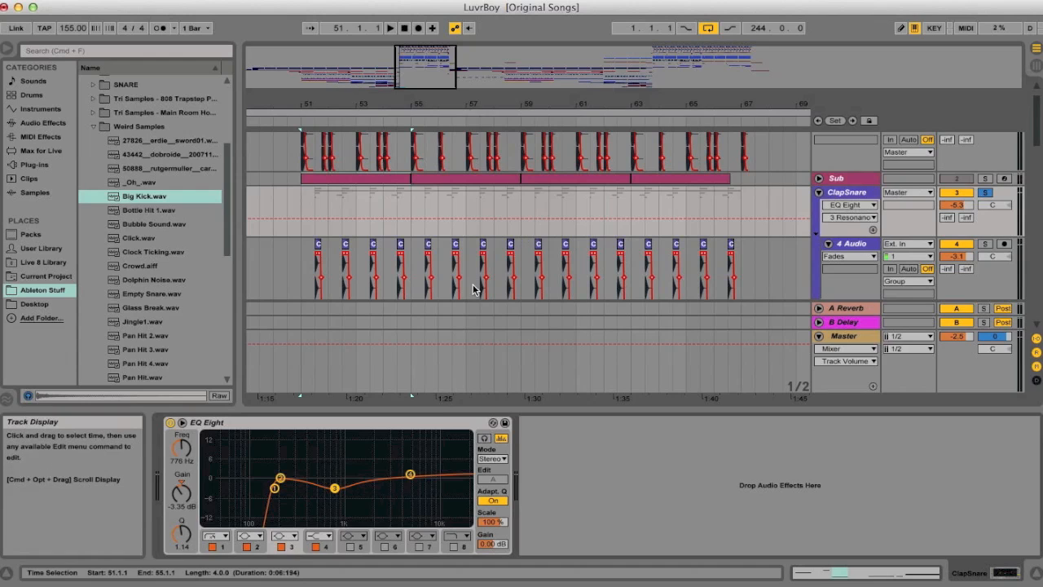
# Step: Play the soloed ClapSnare group from 51.3.1, where its first clap clip starts
pyautogui.scroll(-1, 472, 287)
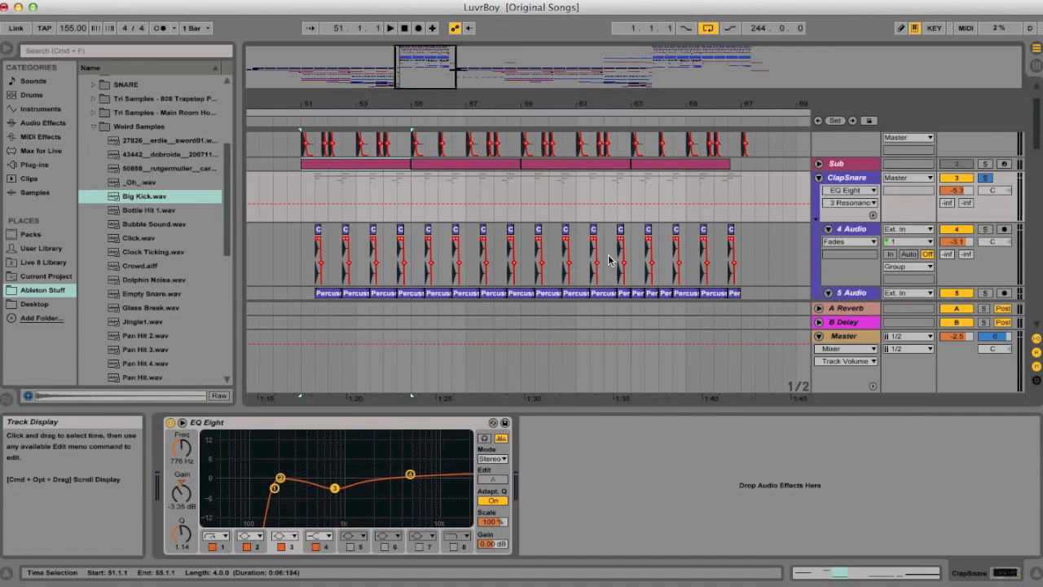
pyautogui.scroll(-2, 730, 220)
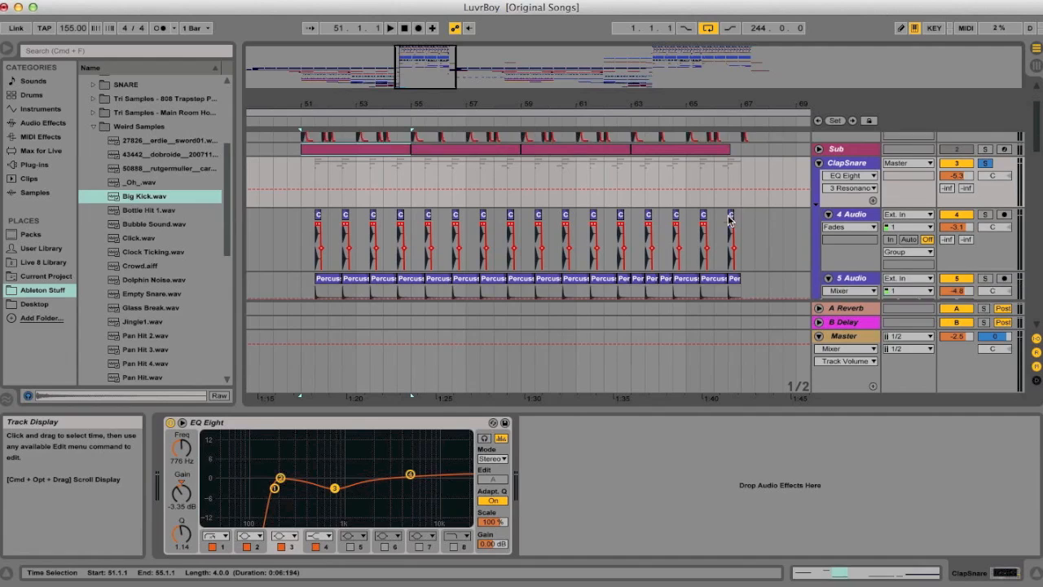
pyautogui.click(310, 237)
pyautogui.press('space')
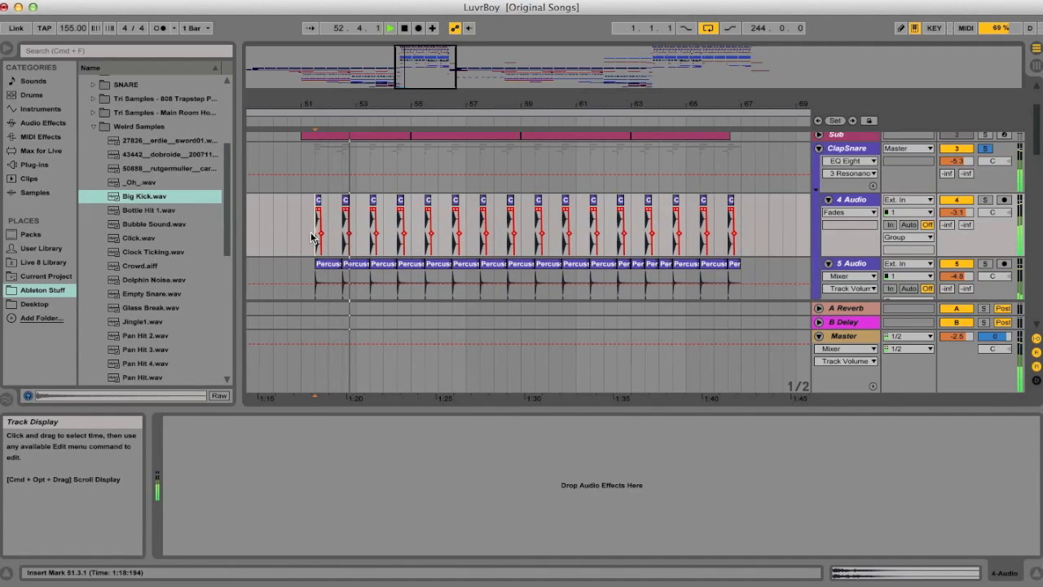
pyautogui.press('space')
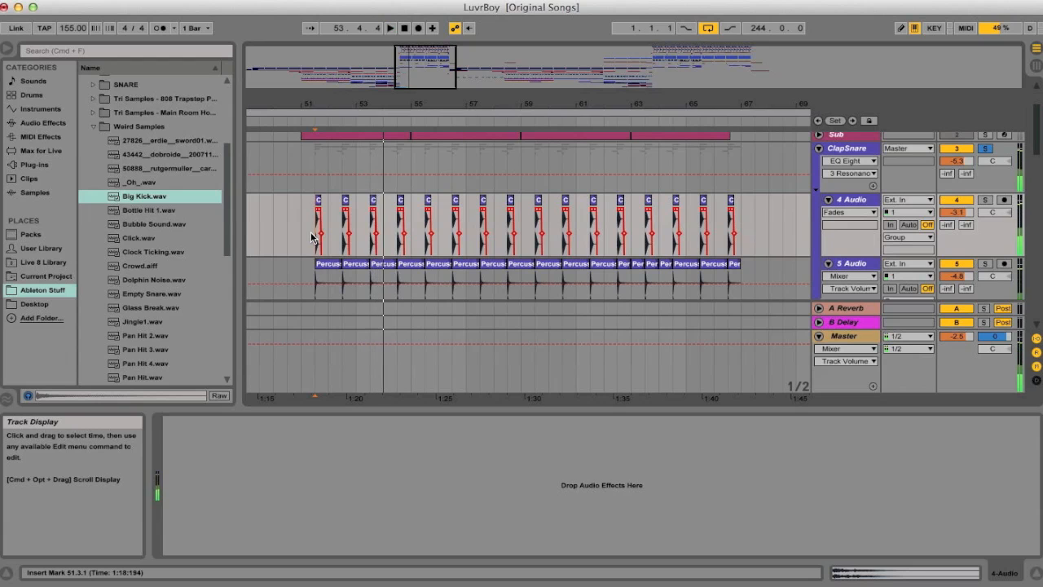
# Step: Look over the tracks inside the ClapSnare group, and solo and play the 4 Audio track
pyautogui.scroll(-4, 313, 238)
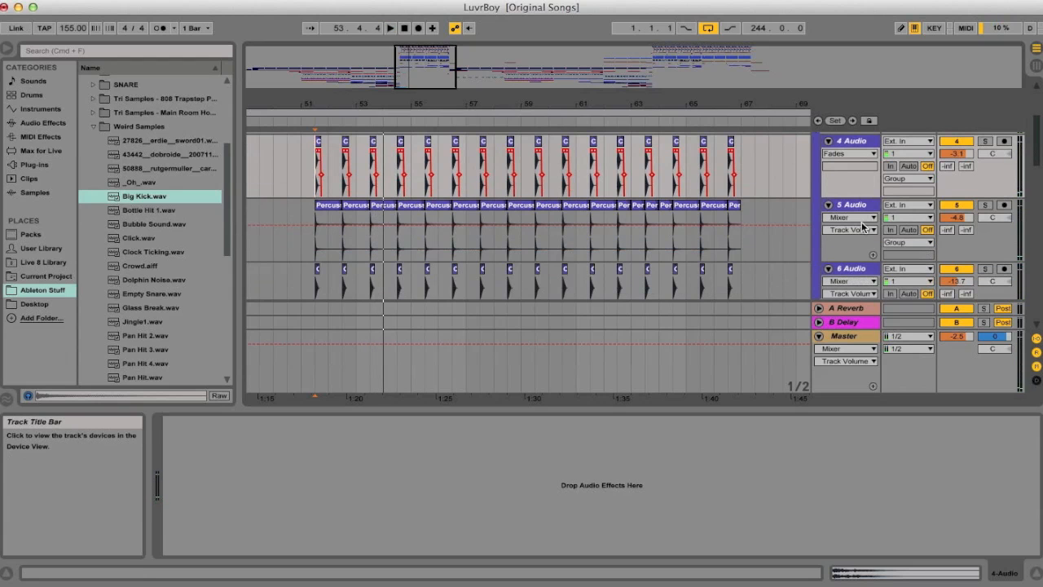
pyautogui.scroll(-8, 848, 236)
pyautogui.scroll(-3, 851, 261)
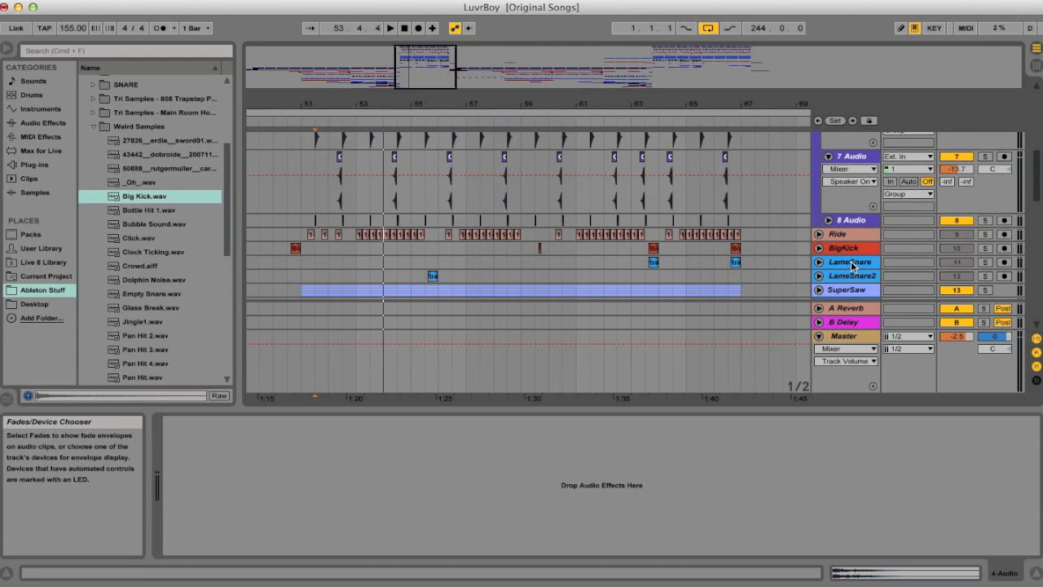
pyautogui.scroll(12, 855, 184)
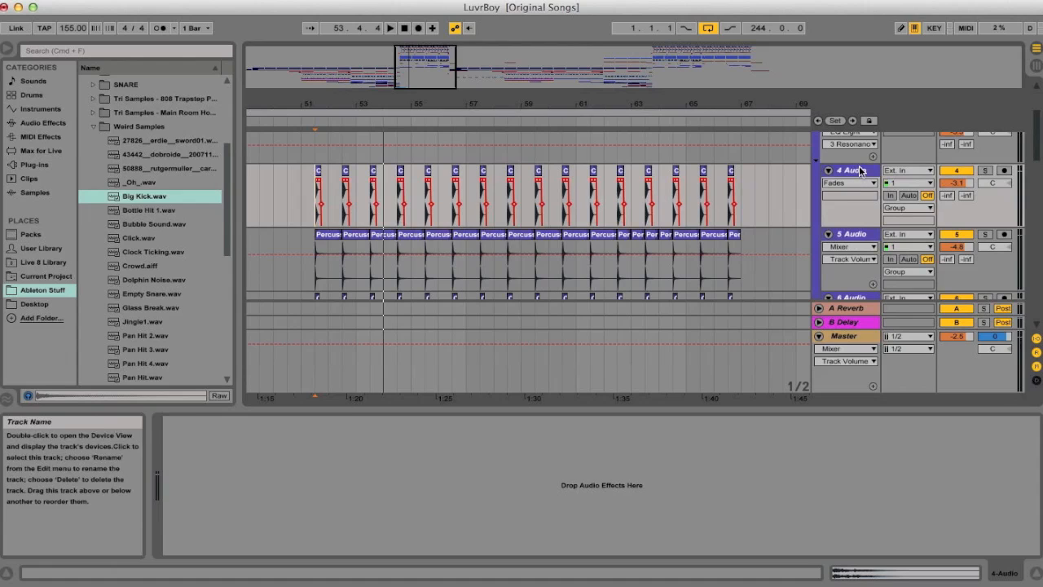
pyautogui.click(985, 170)
pyautogui.press('space')
pyautogui.press('space')
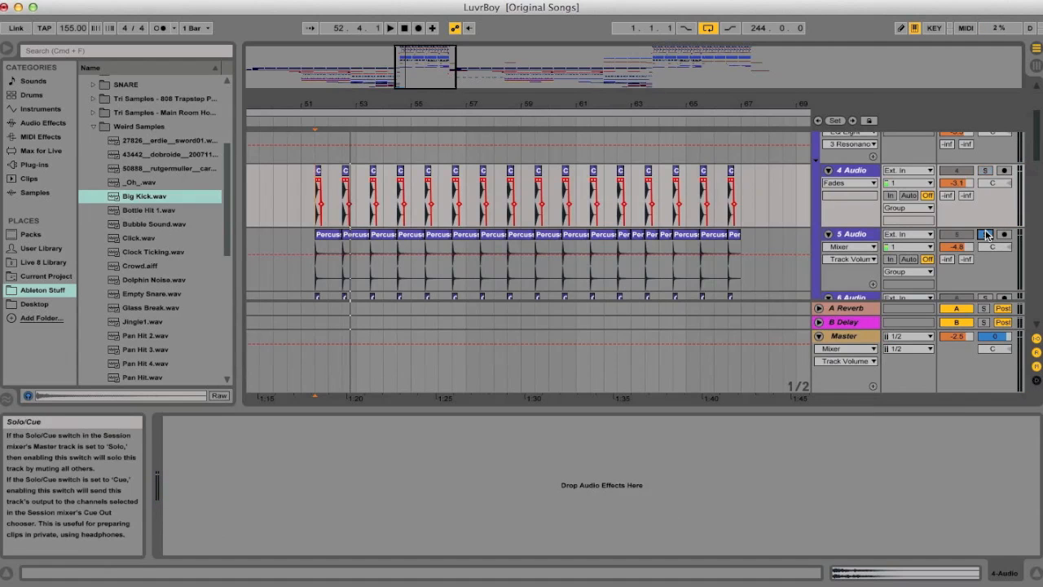
# Step: Solo the 5 Audio percussion track and play it from 51.3.1
pyautogui.click(315, 274)
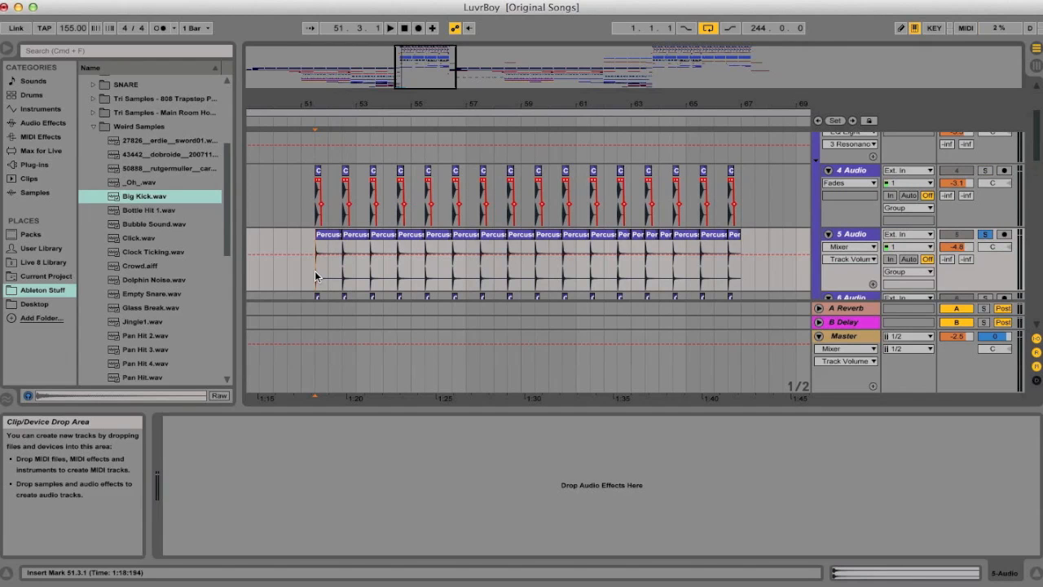
pyautogui.press('space')
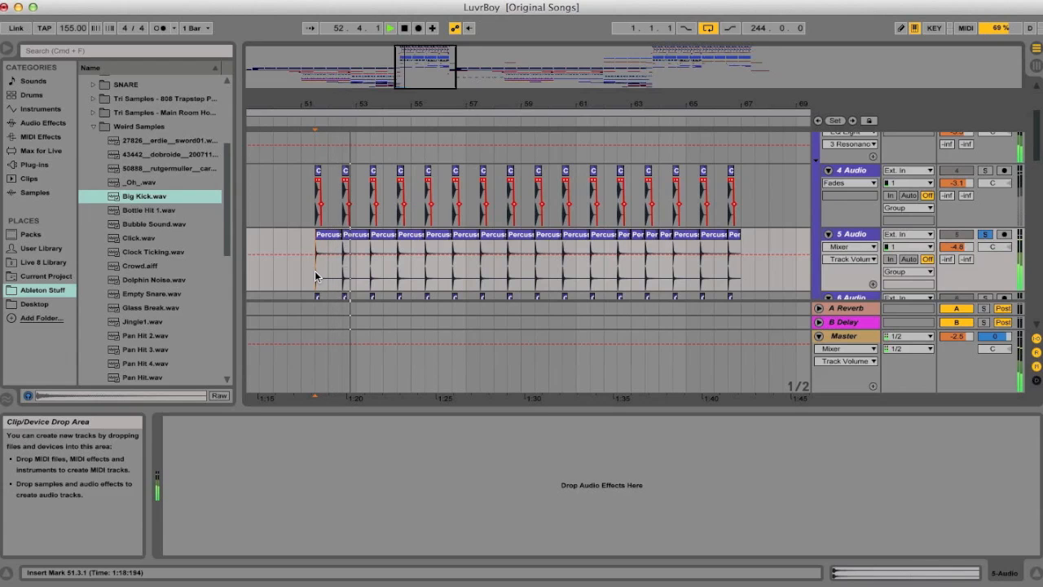
pyautogui.press('space')
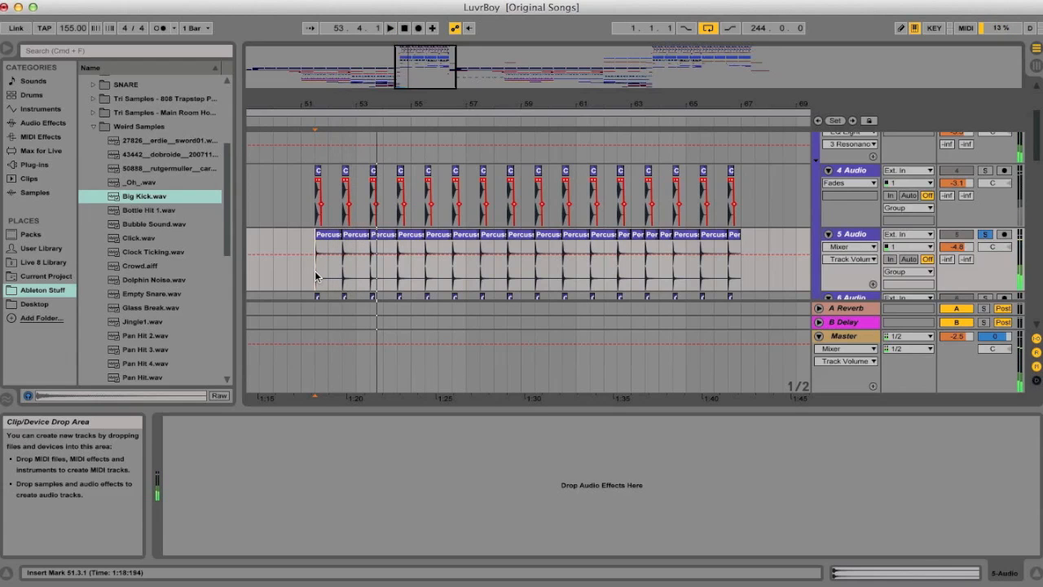
# Step: Solo the 6 Audio track and play its clips from 51.3.1
pyautogui.scroll(-3, 870, 178)
pyautogui.click(985, 196)
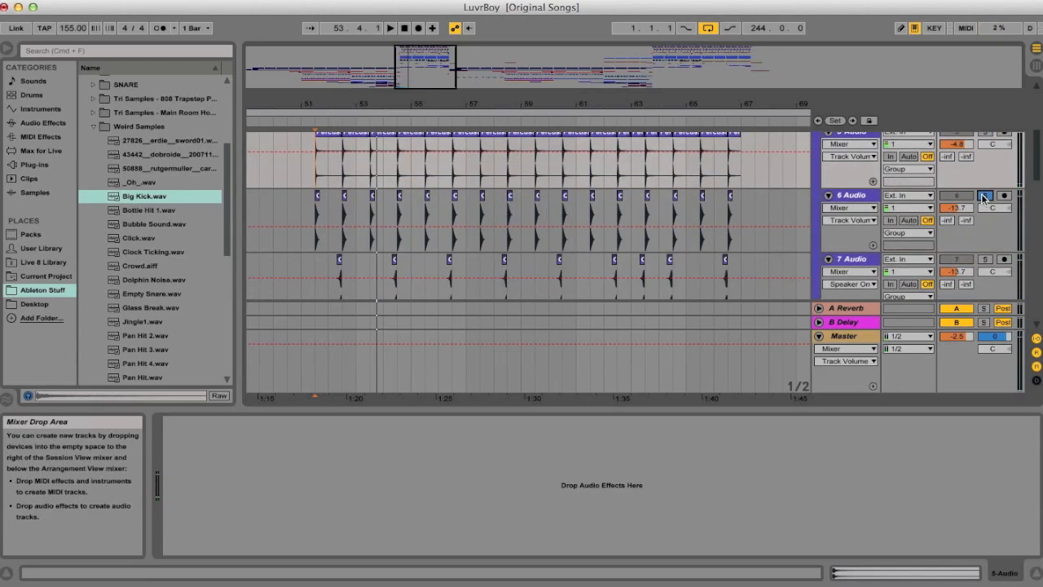
pyautogui.click(316, 220)
pyautogui.press('space')
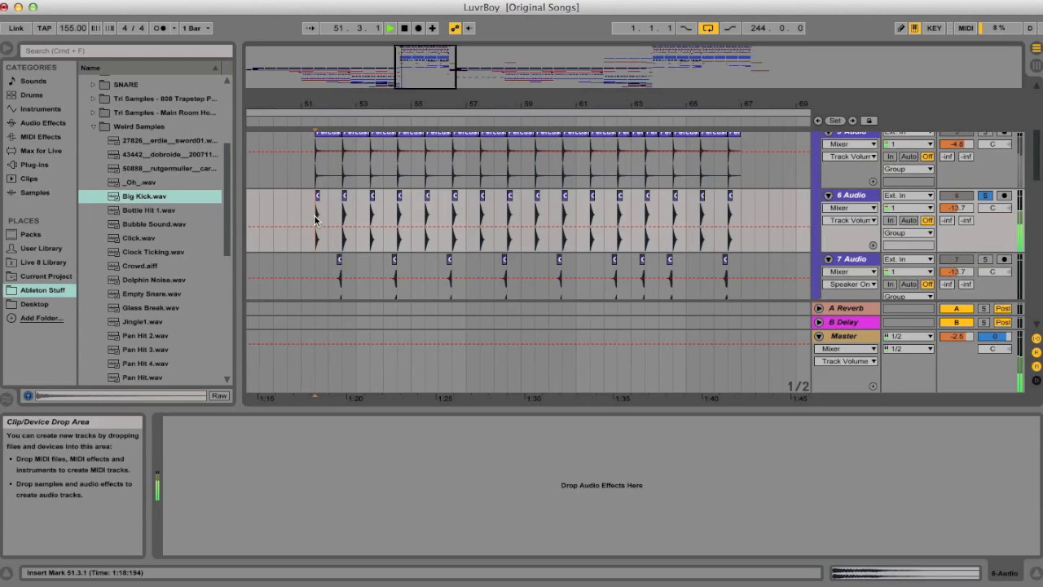
pyautogui.press('space')
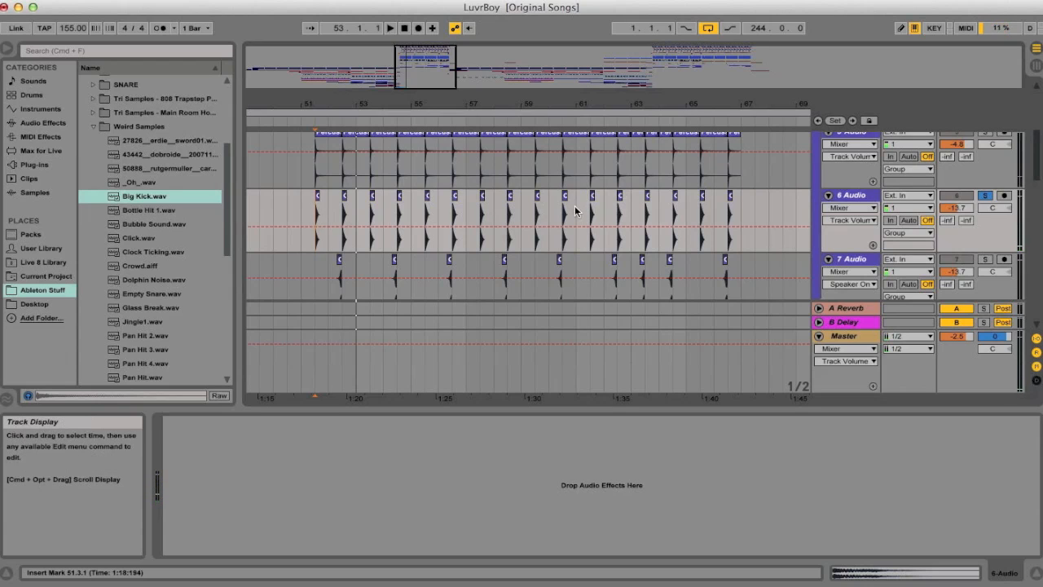
# Step: Solo the folded 8 Audio track, reorder it directly above 7 Audio, and play it
pyautogui.scroll(-2, 575, 211)
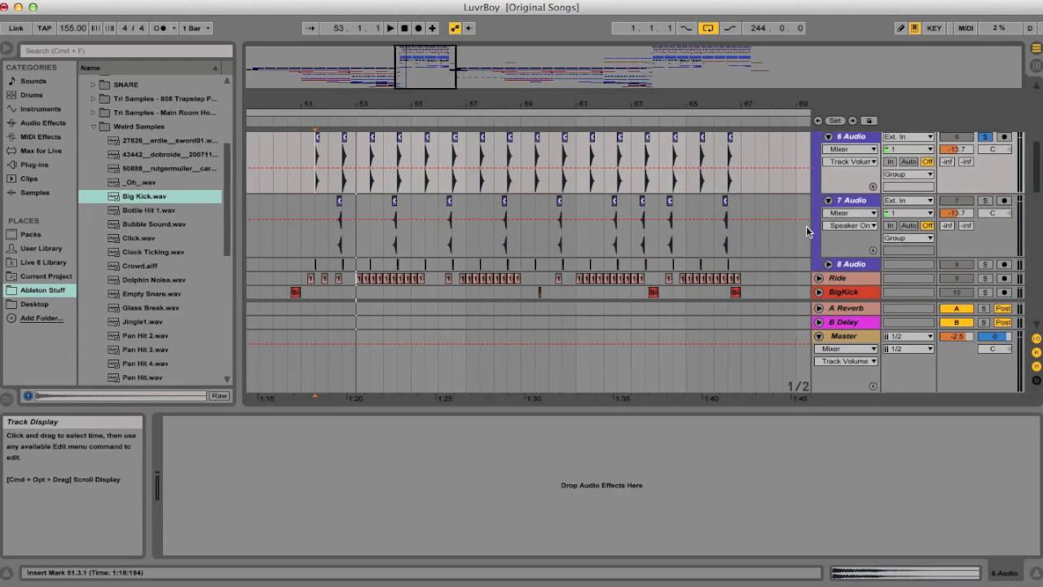
pyautogui.click(984, 266)
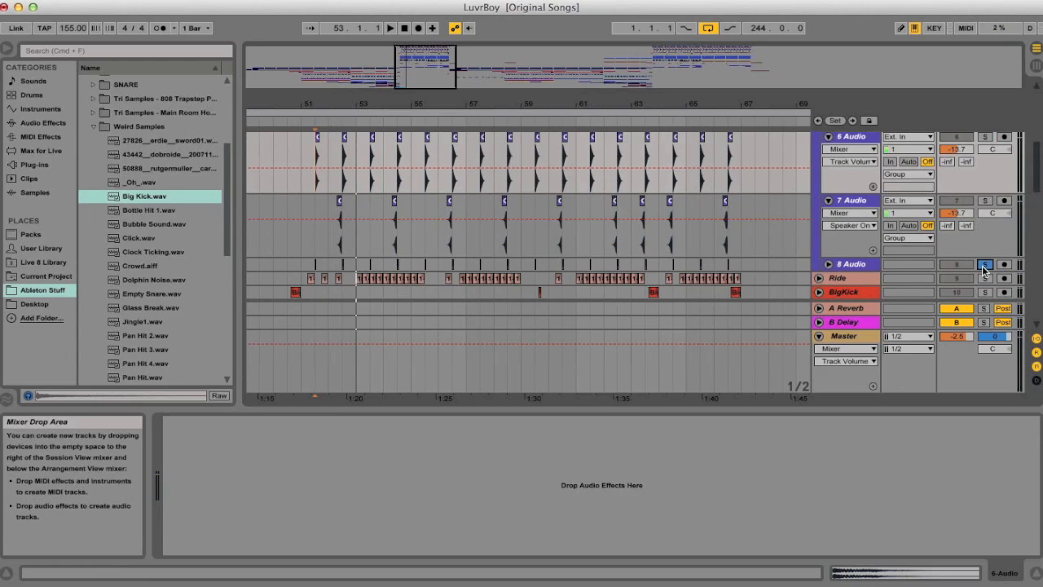
pyautogui.moveTo(864, 205); pyautogui.dragTo(864, 204)
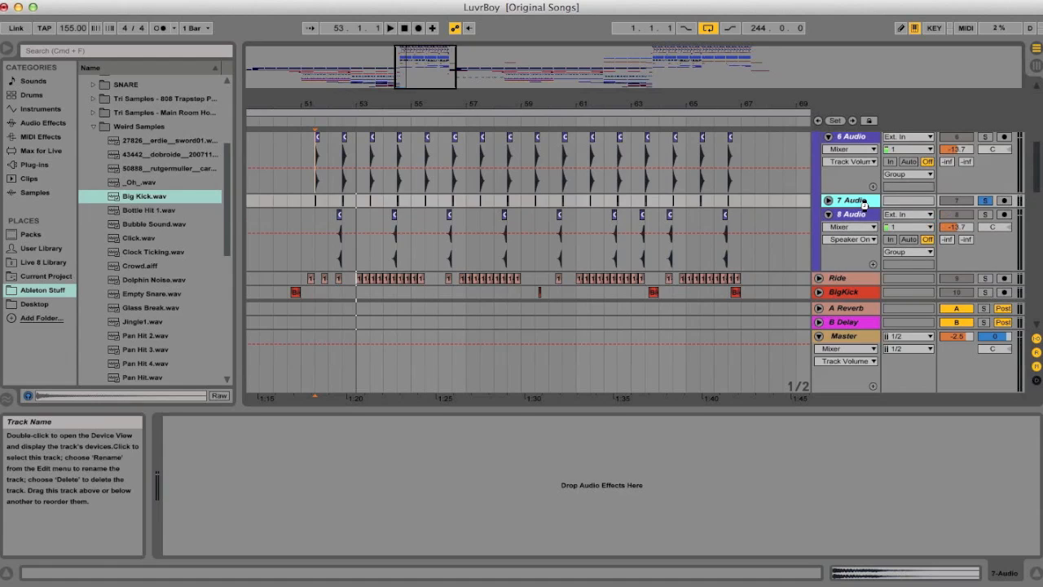
pyautogui.press('space')
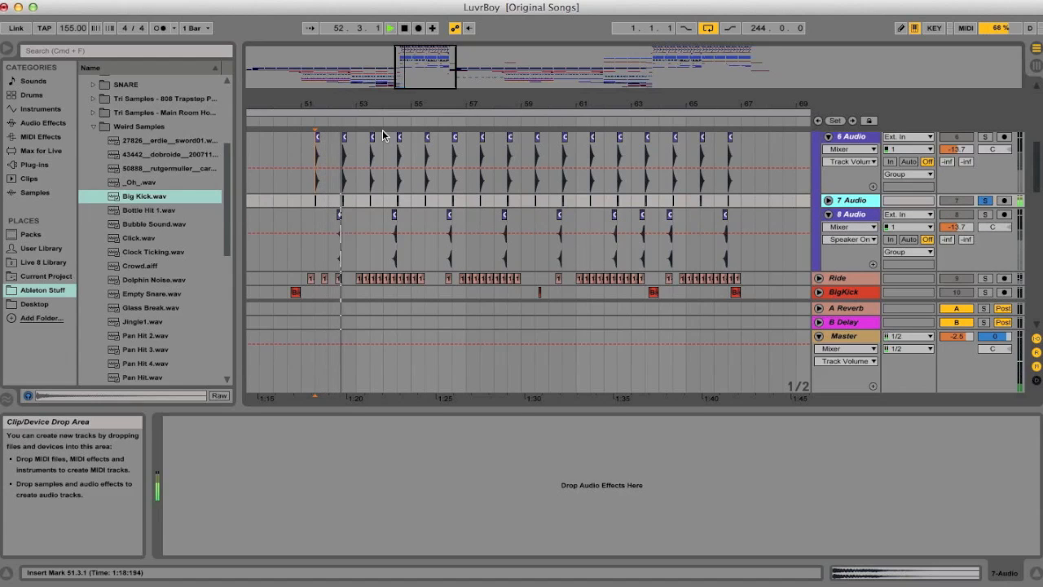
pyautogui.press('space')
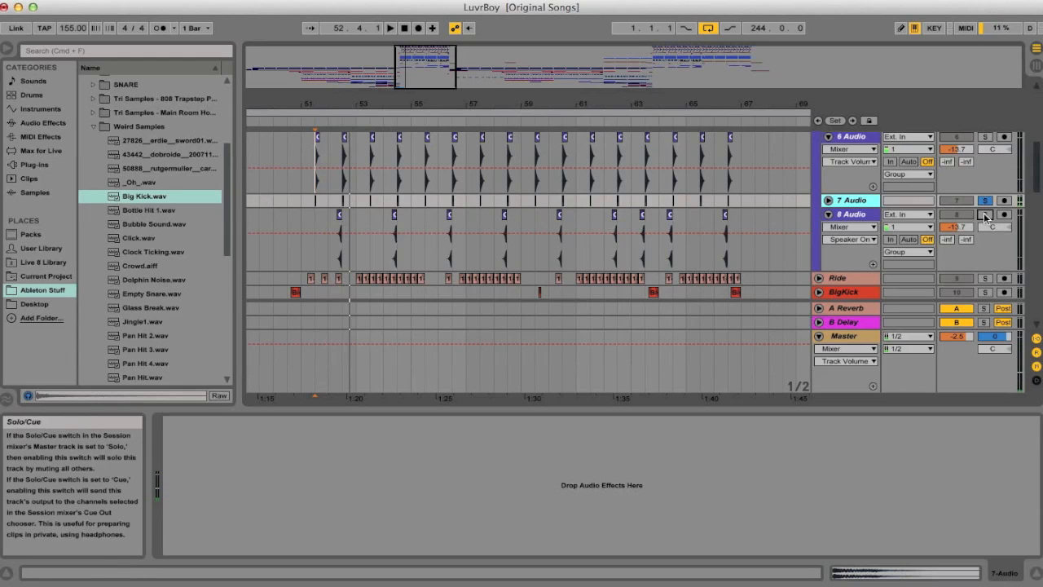
# Step: Solo the unfolded 8 Audio track with the reversed claps and play it from 52.2.2
pyautogui.click(985, 214)
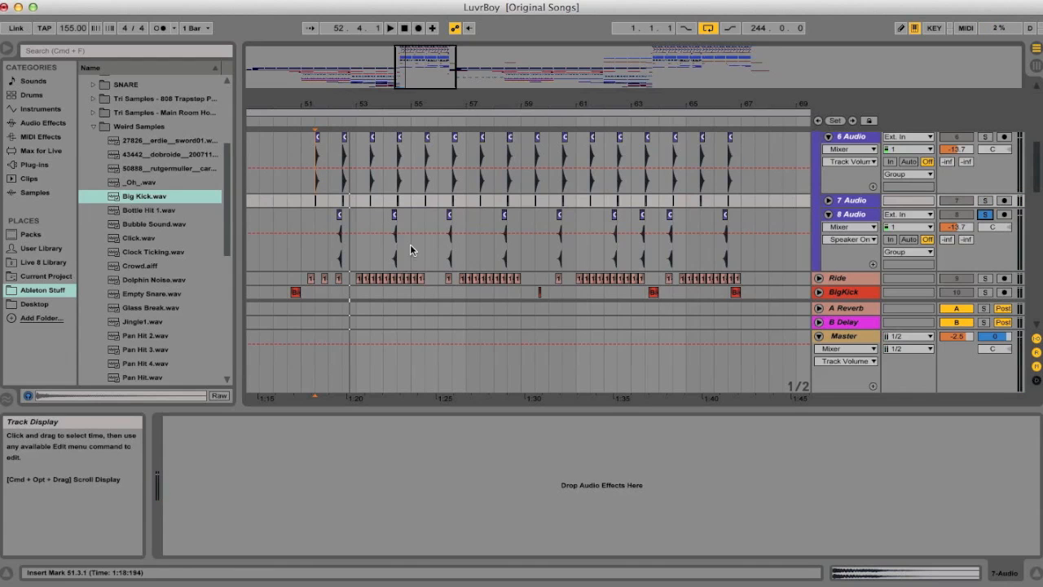
pyautogui.moveTo(358, 104); pyautogui.dragTo(324, 189)
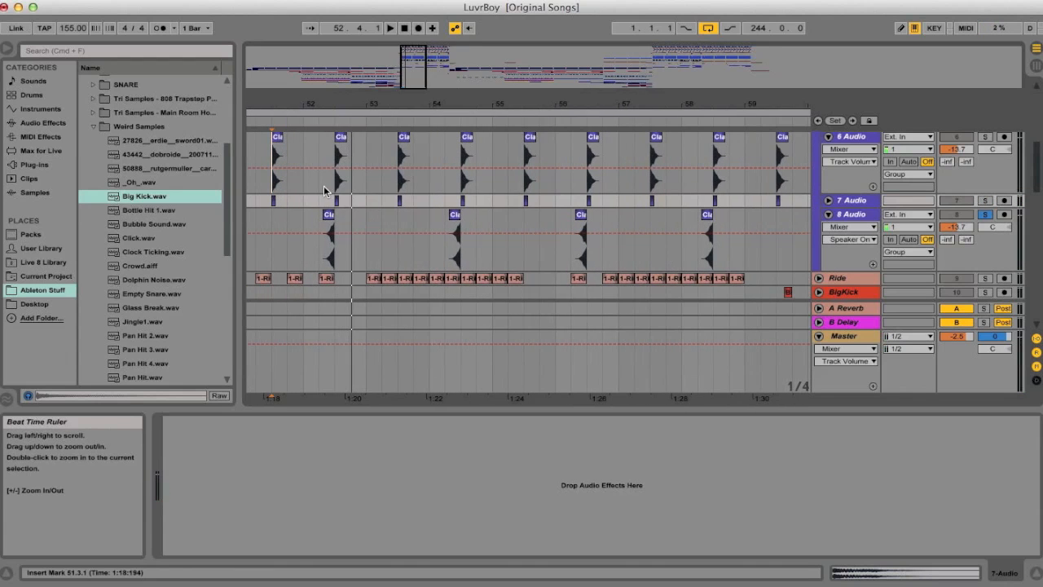
pyautogui.click(325, 189)
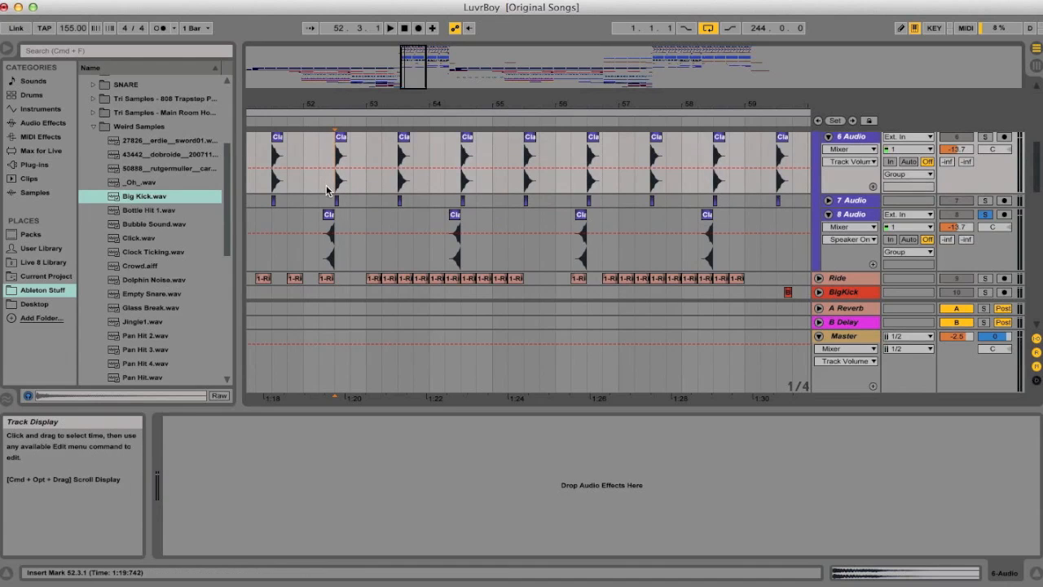
pyautogui.click(319, 247)
pyautogui.moveTo(426, 62); pyautogui.dragTo(460, 30)
pyautogui.moveTo(418, 67); pyautogui.dragTo(416, 54)
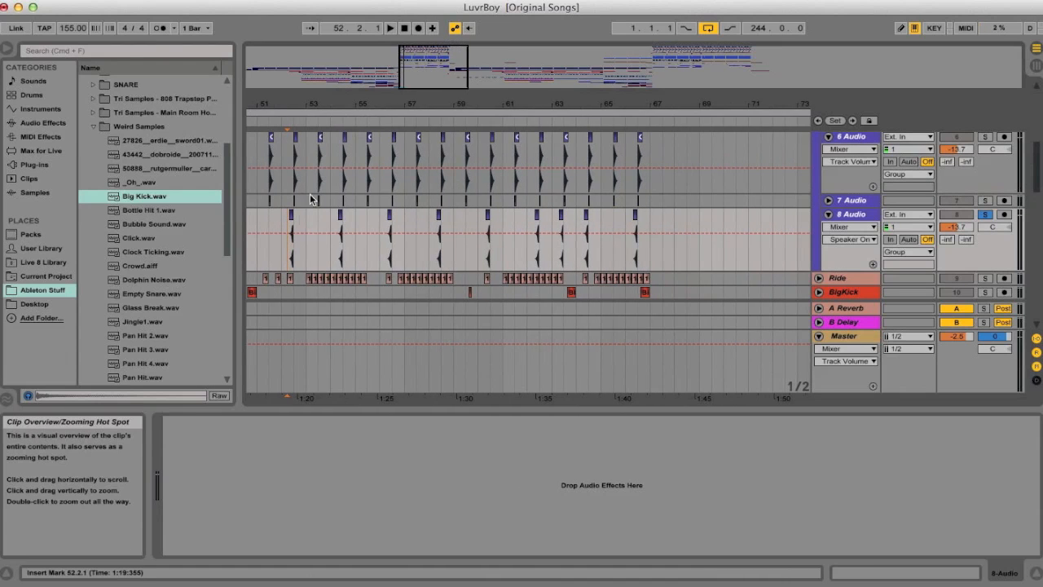
pyautogui.hscroll(-1, 298, 226)
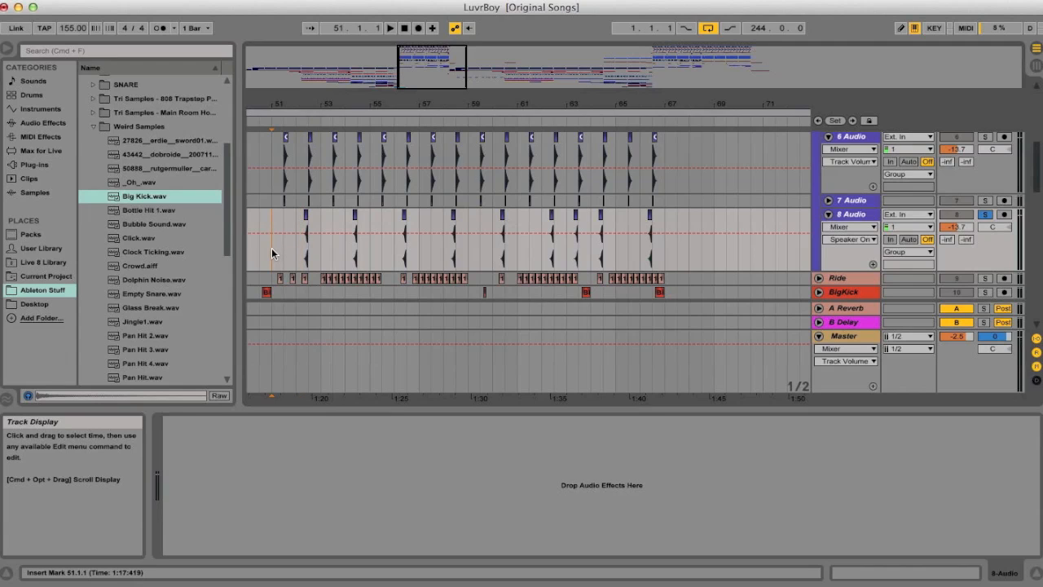
pyautogui.click(300, 262)
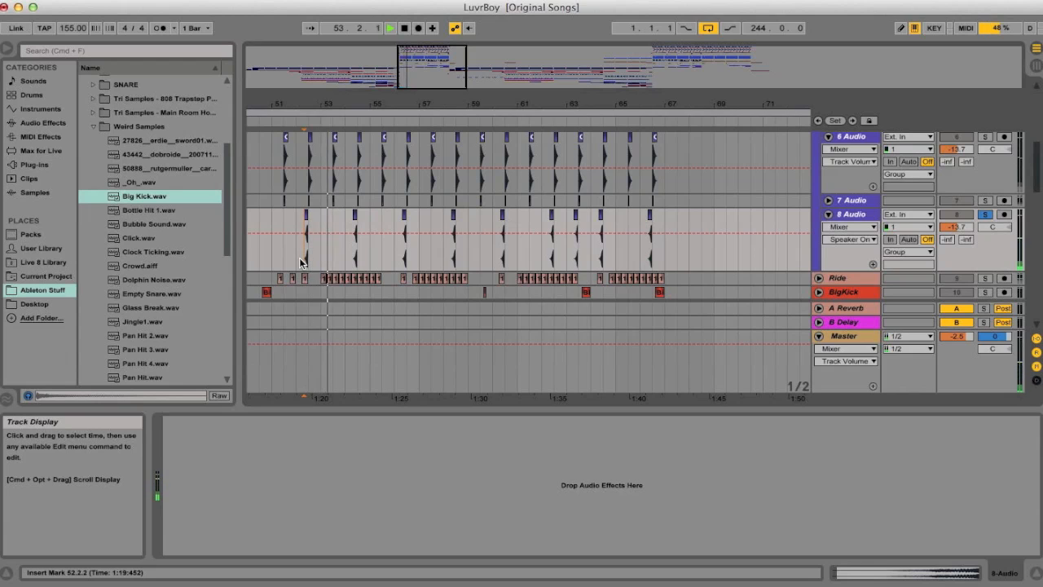
pyautogui.press('space')
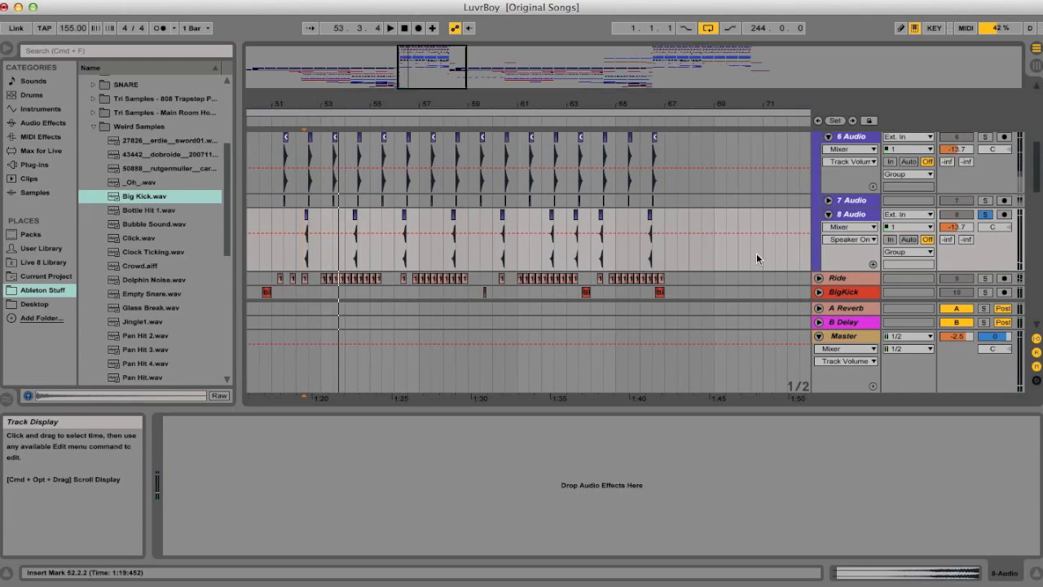
# Step: Show the track delay settings and play the whole ClapSnare group soloed from 51.3.1
pyautogui.click(1035, 381)
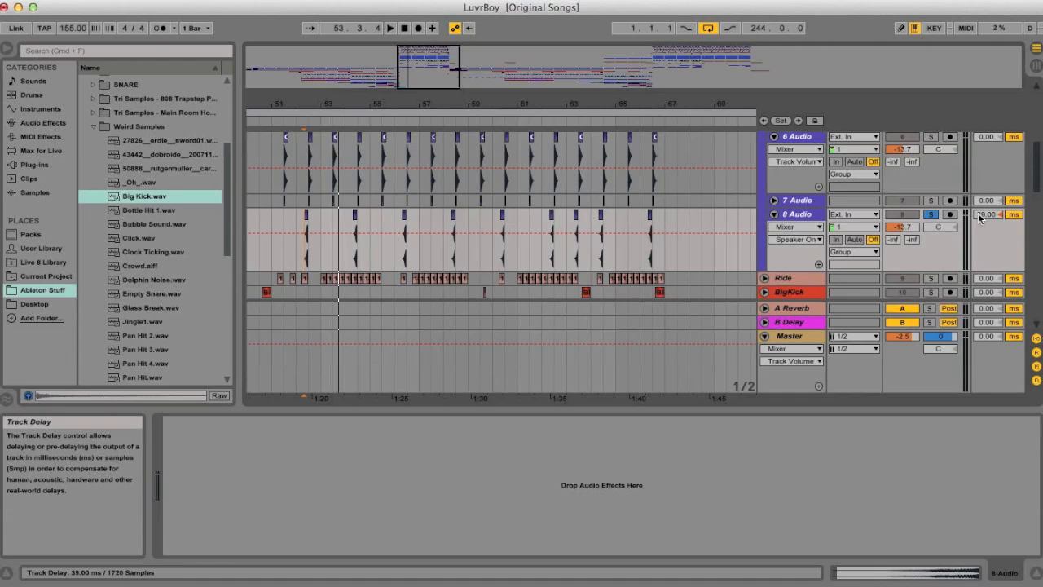
pyautogui.scroll(5, 951, 222)
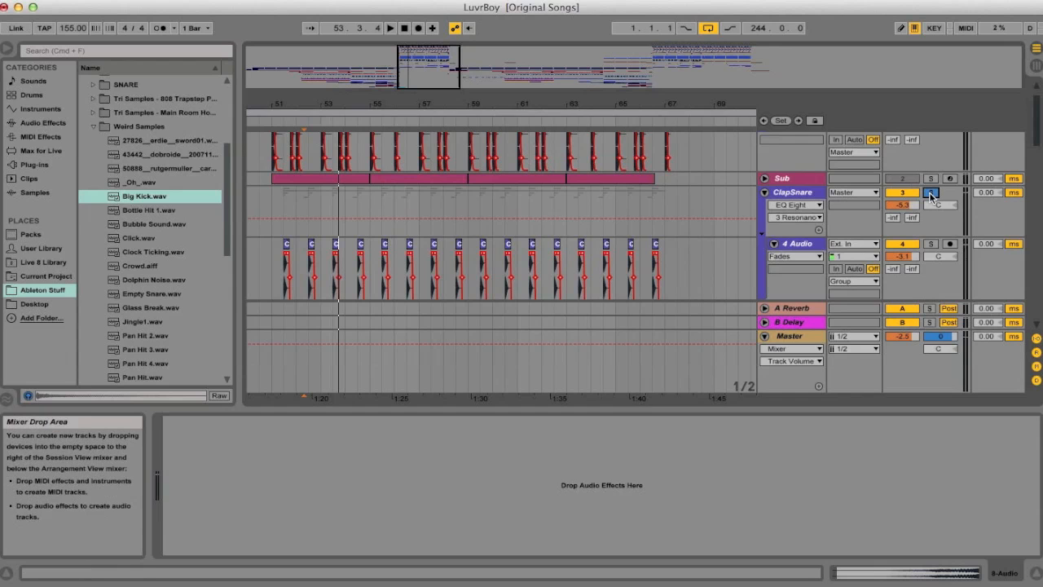
pyautogui.scroll(-5, 629, 206)
pyautogui.scroll(2, 629, 203)
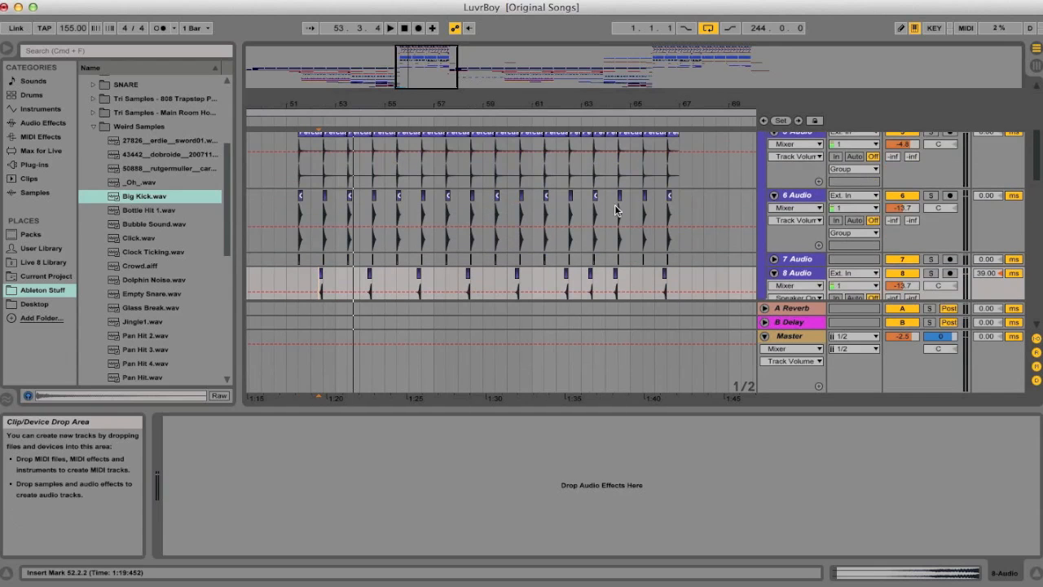
pyautogui.click(305, 201)
pyautogui.press('space')
pyautogui.scroll(-2, 601, 230)
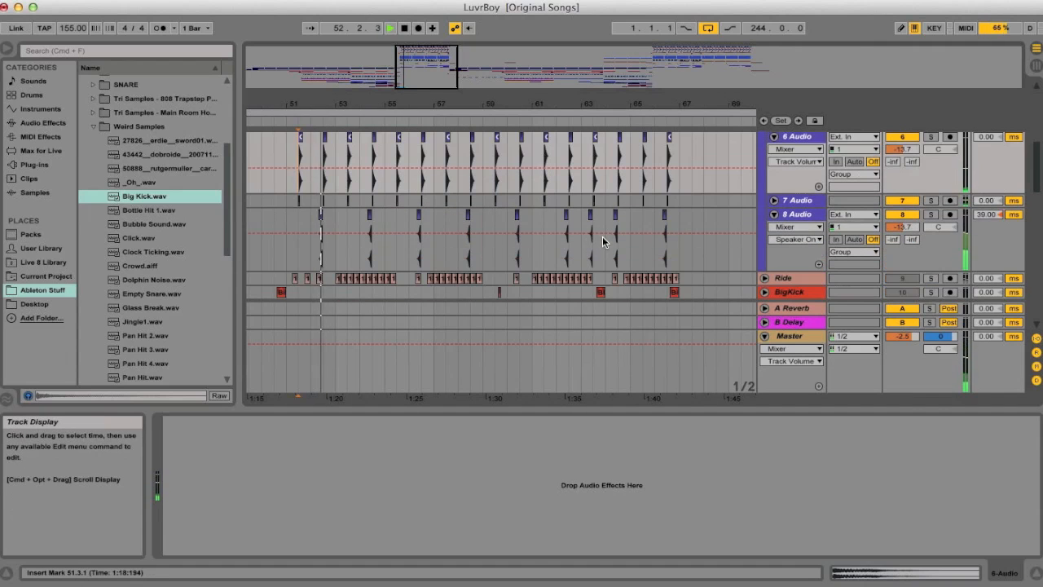
pyautogui.press('space')
# Step: Play the group with the 8 Audio track's delay set to 0 ms for comparison, and restore it to 39 ms
pyautogui.moveTo(987, 215); pyautogui.dragTo(986, 215)
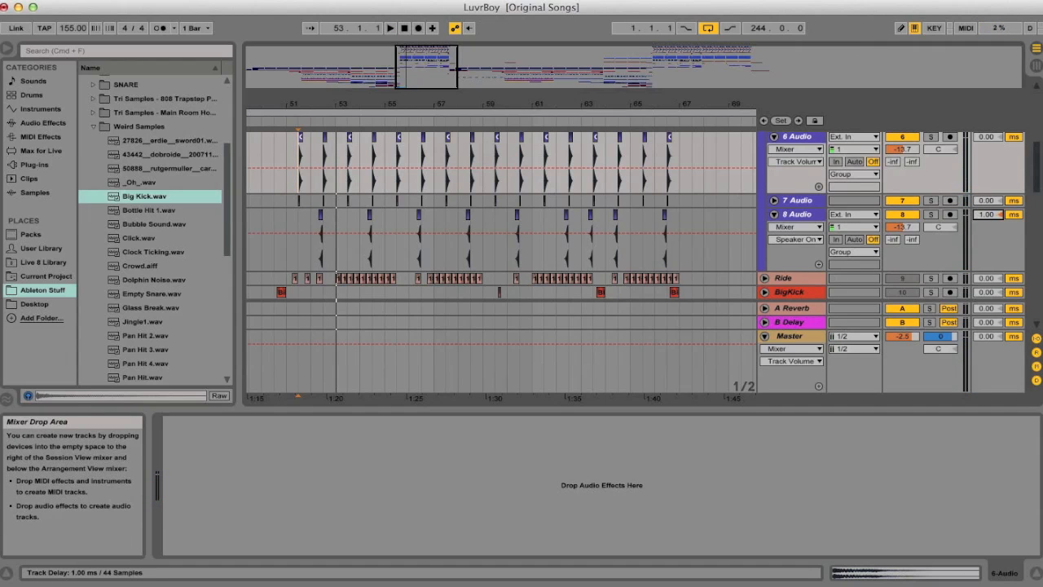
pyautogui.press('space')
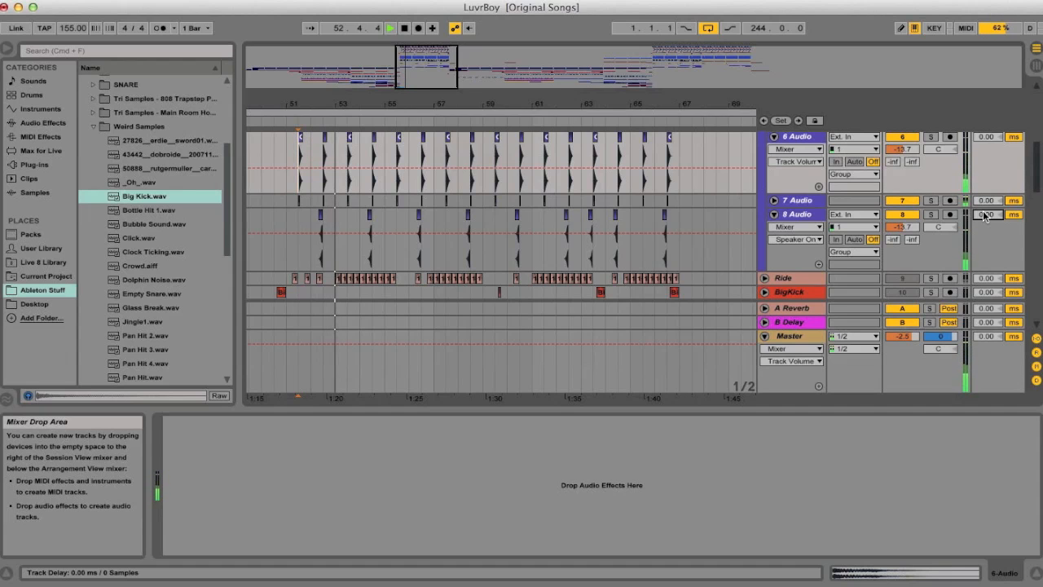
pyautogui.press('space')
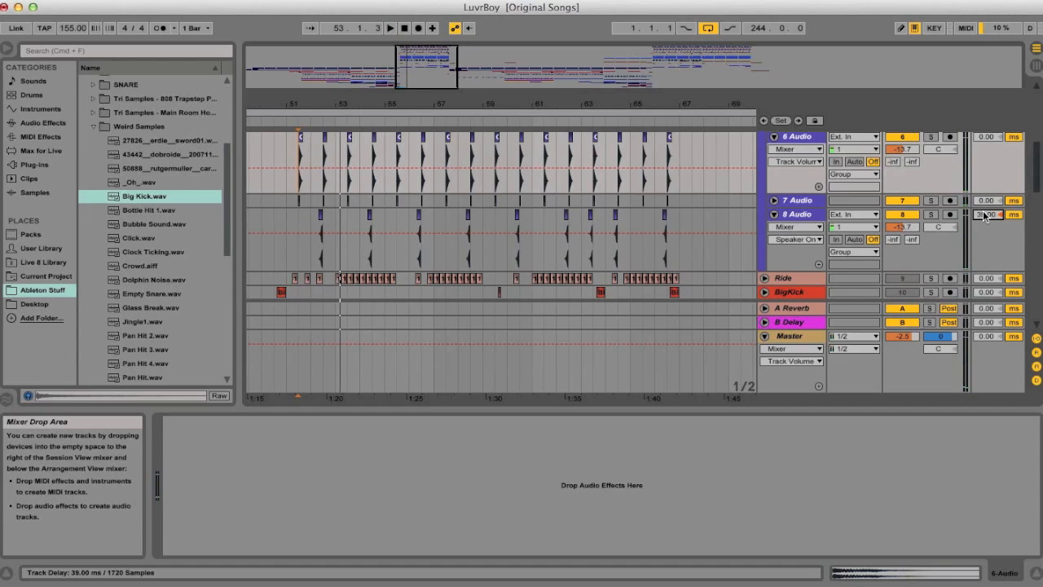
# Step: Fold the ClapSnare group
pyautogui.scroll(5, 985, 215)
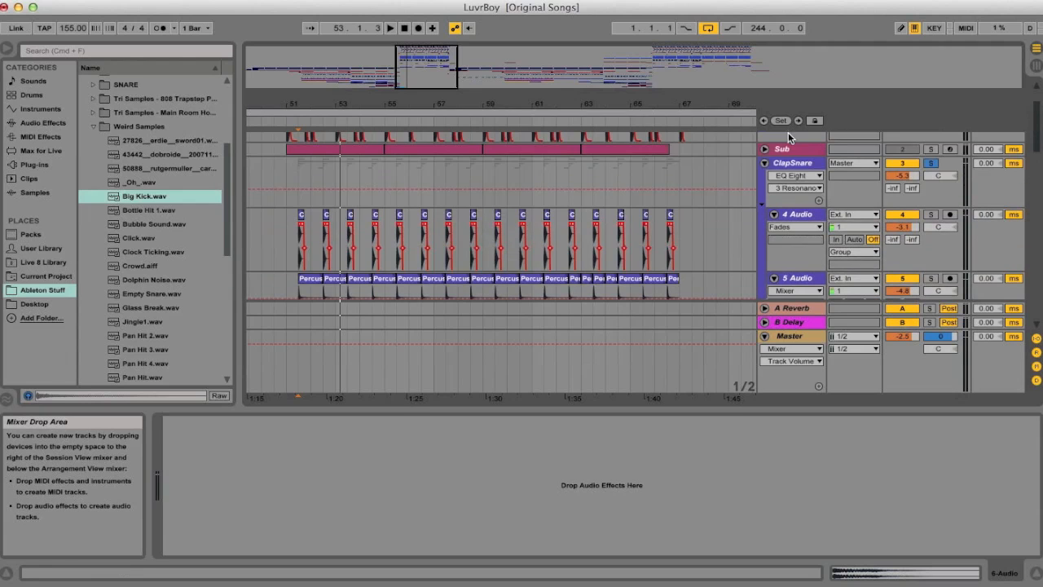
pyautogui.keyDown('alt'); pyautogui.click(765, 163); pyautogui.keyUp('alt')
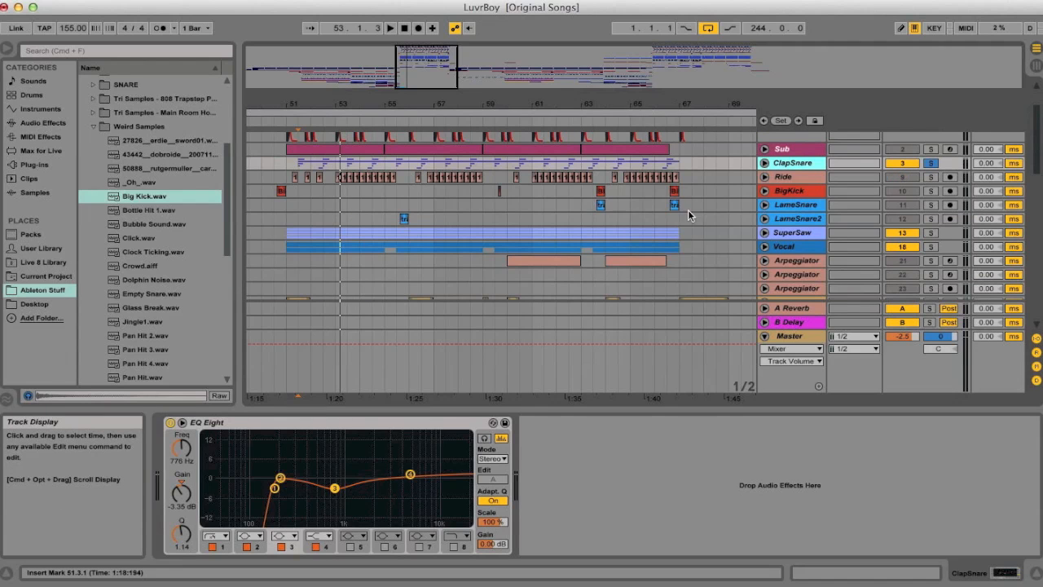
# Step: Solo the Ride track and look over its device chain of two sidechained Compressors and an EQ Eight
pyautogui.scroll(1, 689, 212)
pyautogui.click(931, 191)
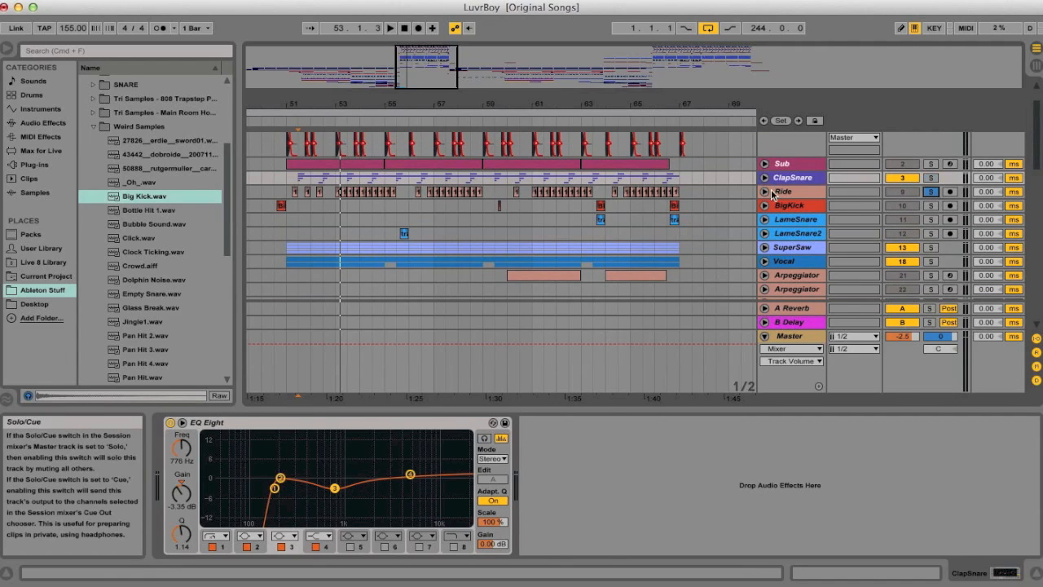
pyautogui.click(773, 193)
pyautogui.hscroll(-5, 414, 519)
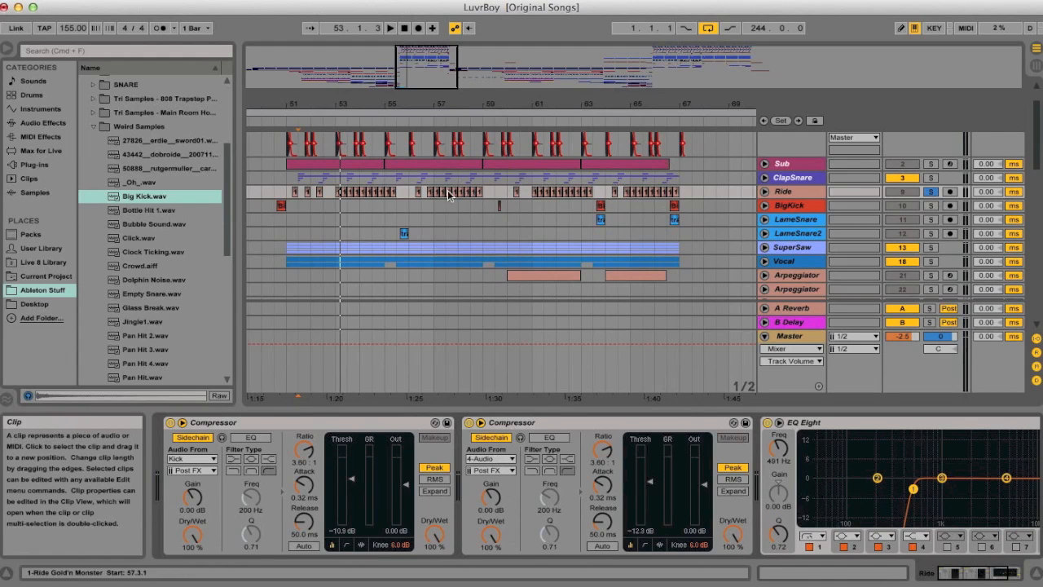
pyautogui.hscroll(3, 777, 541)
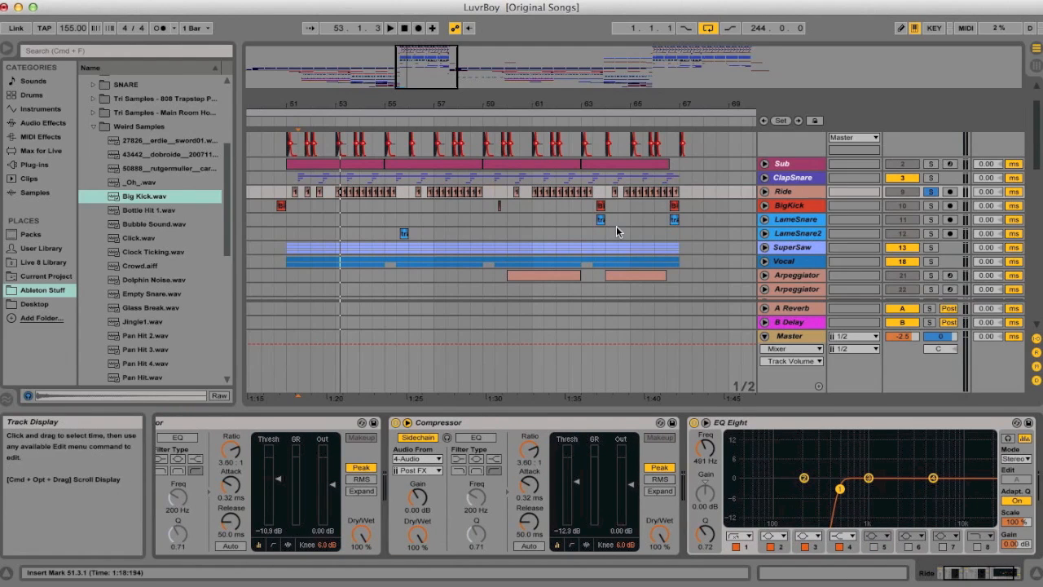
# Step: Play the soloed Ride track from 51.1.1
pyautogui.click(291, 211)
pyautogui.press('space')
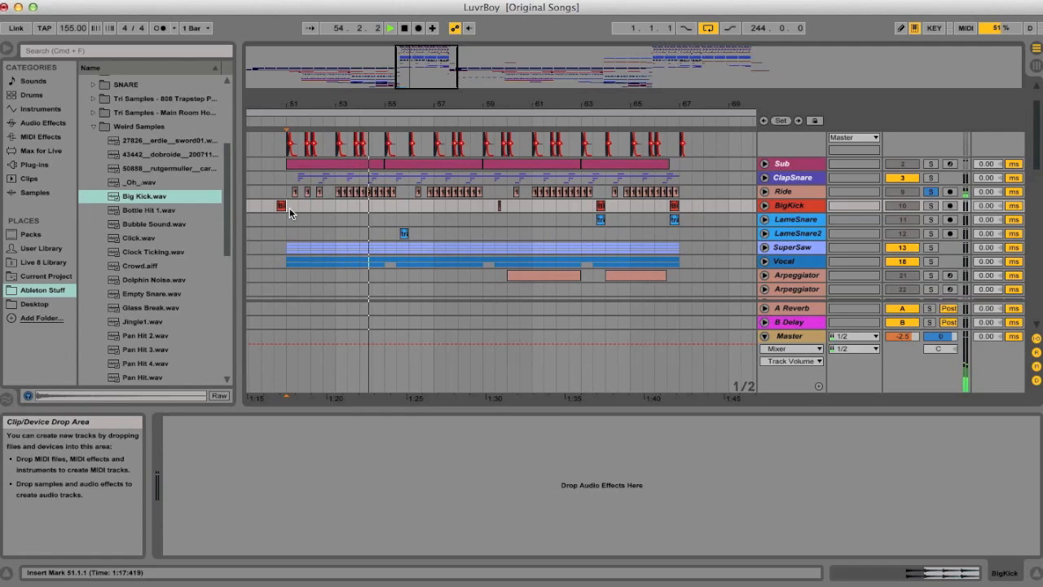
pyautogui.press('space')
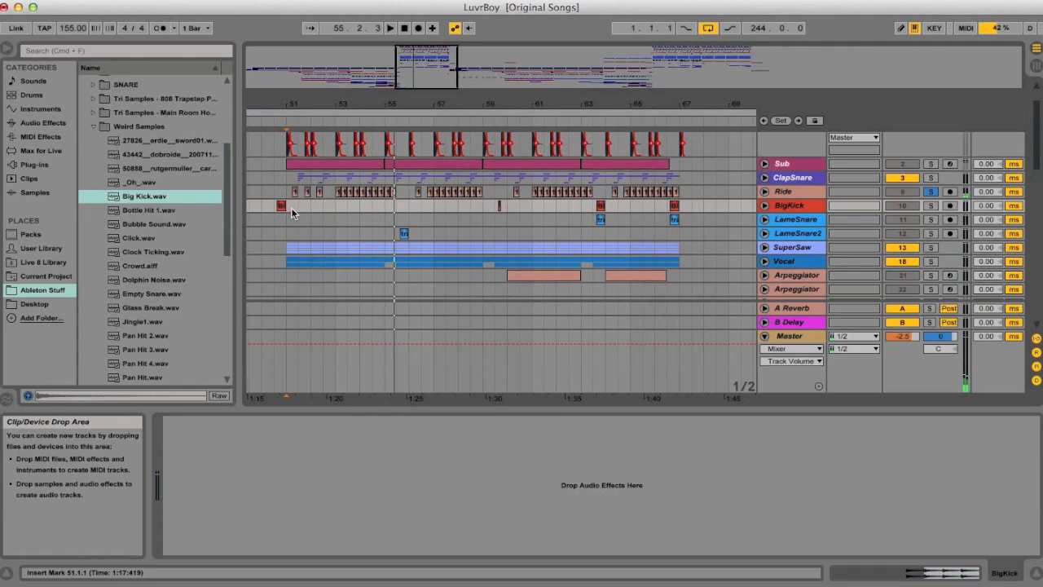
# Step: Solo and unfold the BigKick track, and play its hits from 59.3.1 and 63.3.1
pyautogui.click(931, 205)
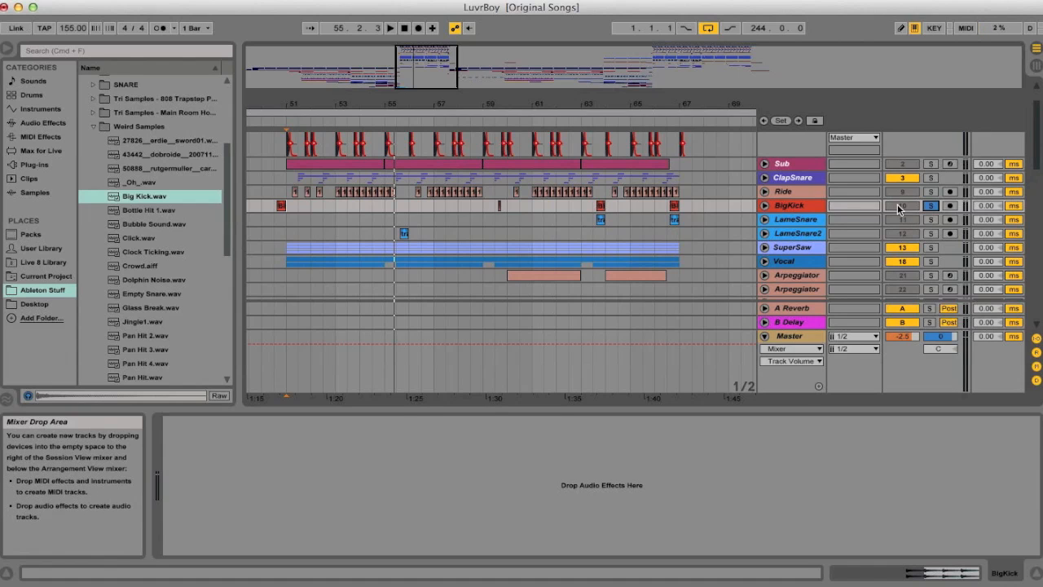
pyautogui.click(765, 206)
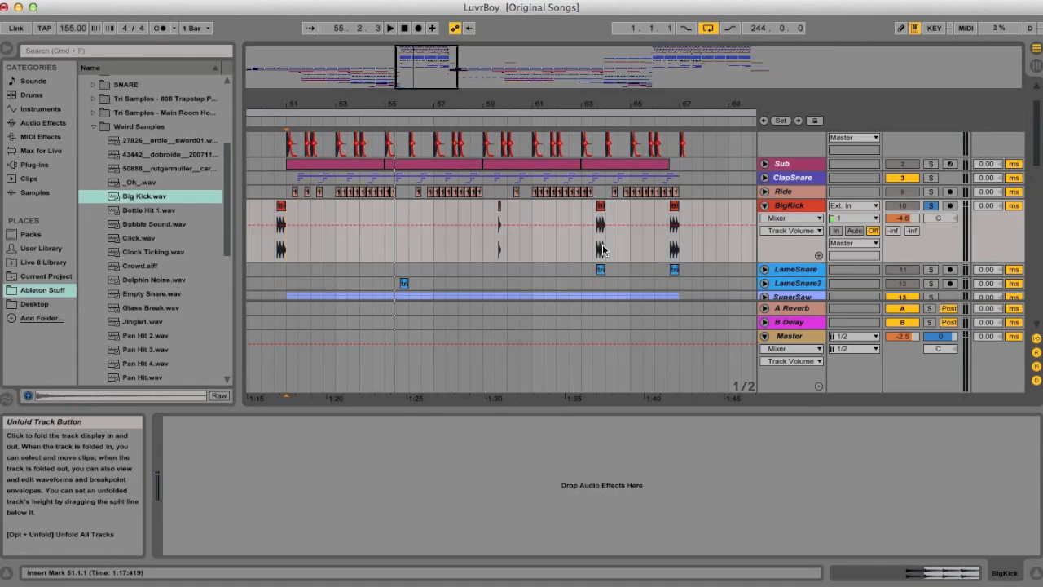
pyautogui.click(496, 250)
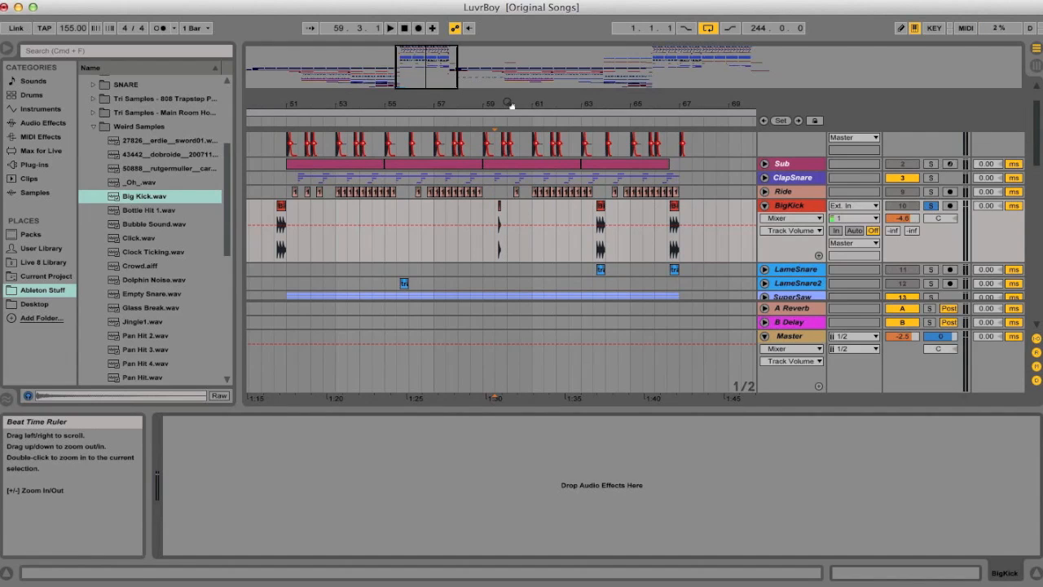
pyautogui.moveTo(513, 104); pyautogui.dragTo(514, 122)
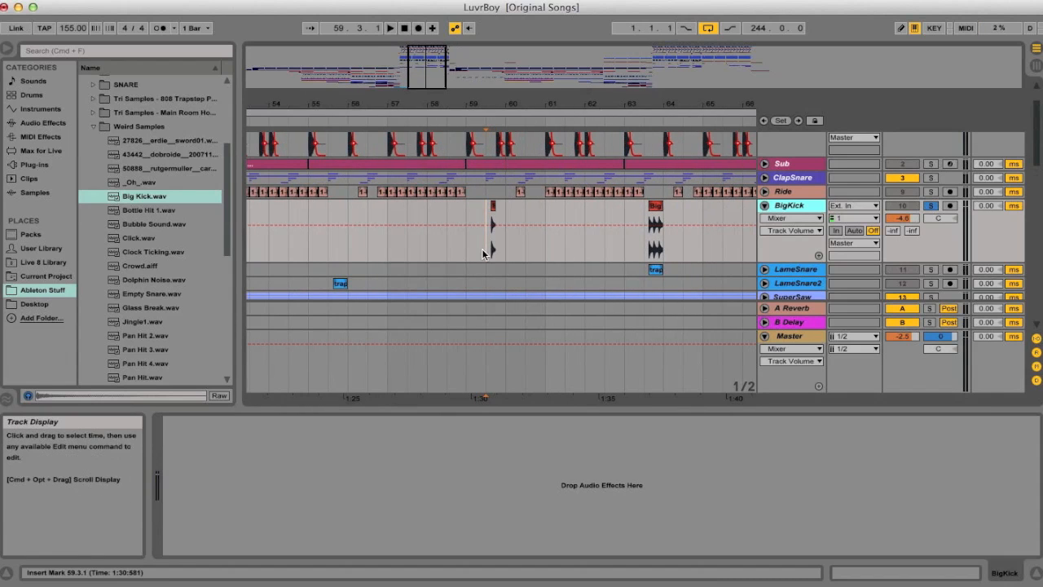
pyautogui.press('space')
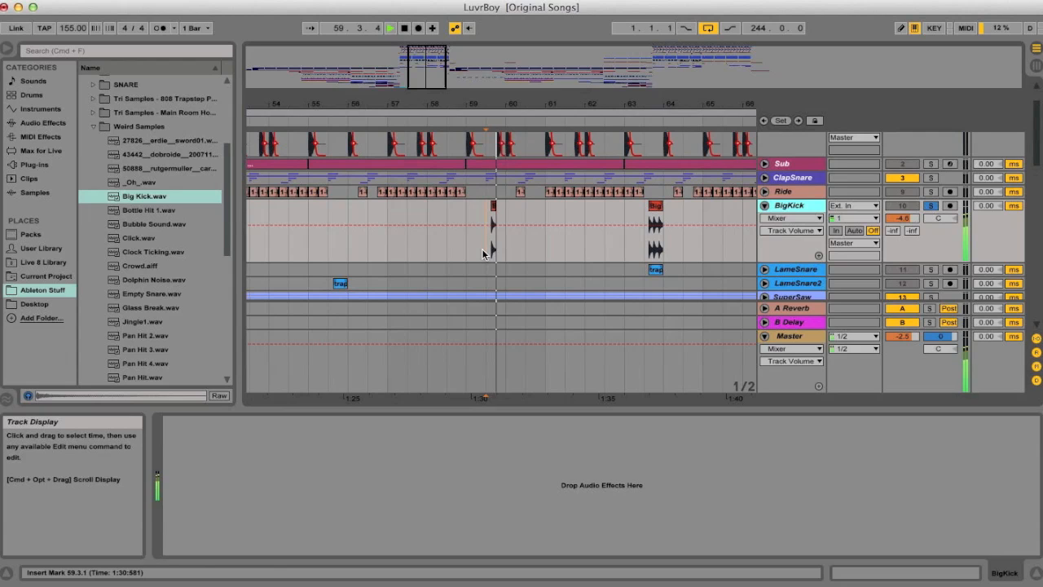
pyautogui.click(645, 254)
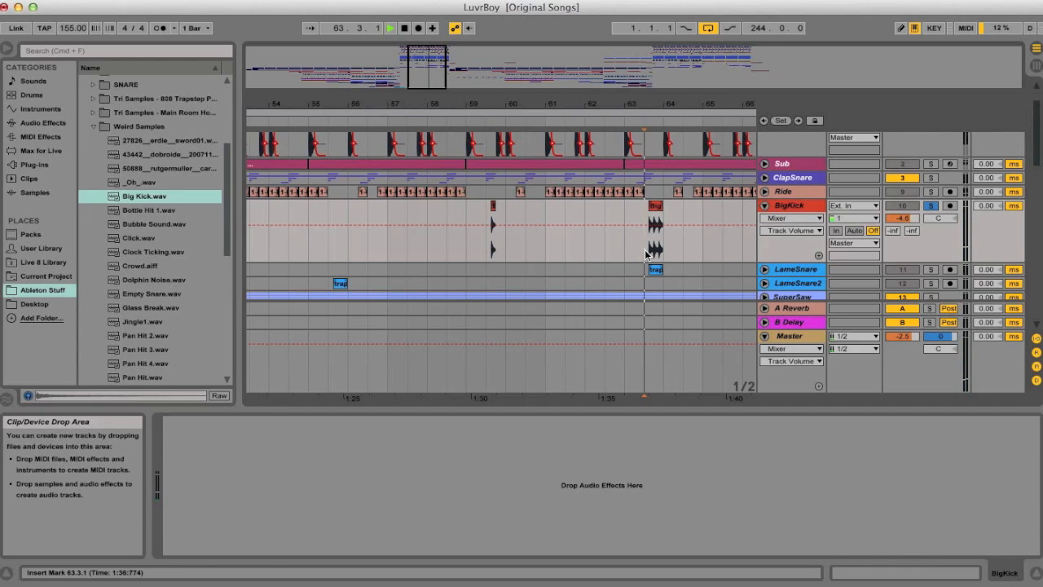
pyautogui.click(657, 212)
# Step: Audition the Big Kick.wav sample from the Weird Samples folder and open the single-hit Big Kick clip at 59.3.3
pyautogui.click(493, 207)
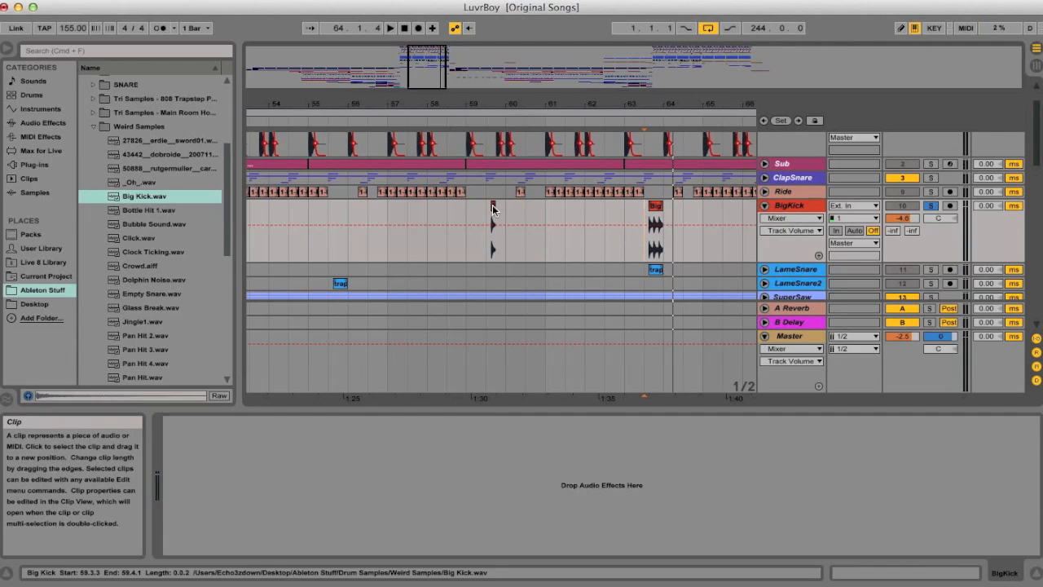
pyautogui.click(116, 203)
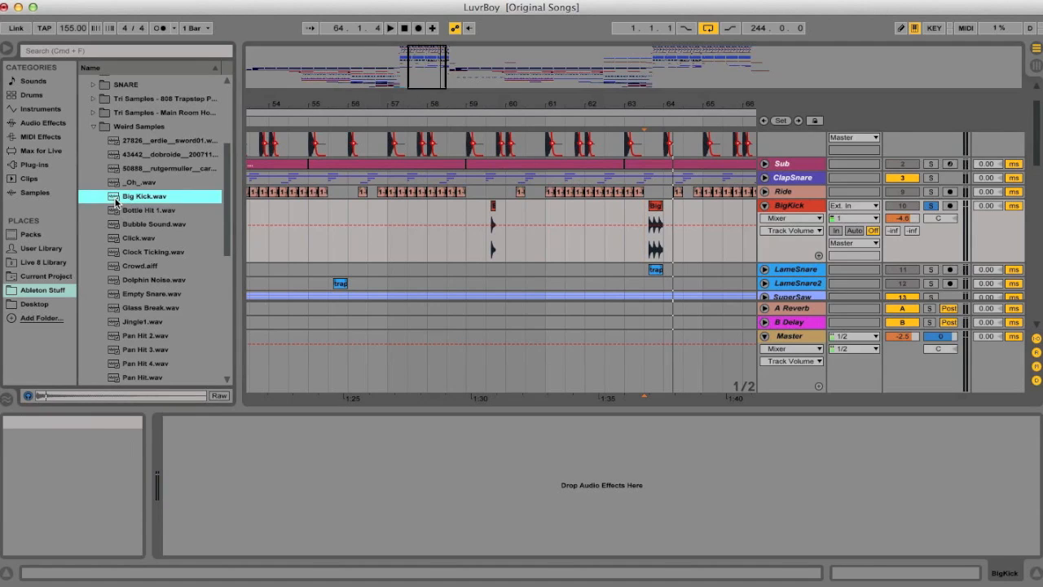
pyautogui.doubleClick(493, 207)
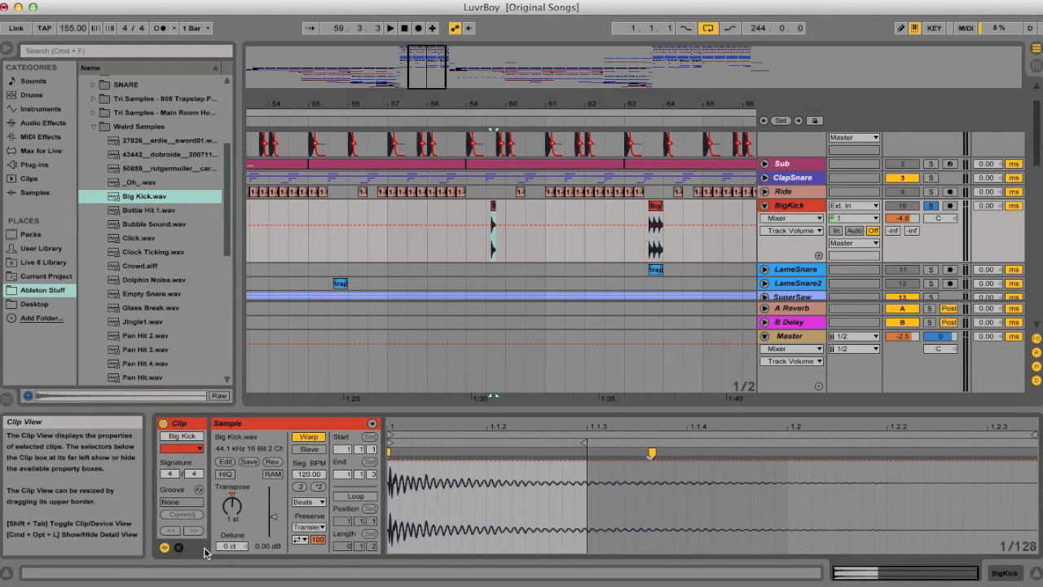
# Step: Open the repeated-hit Big Kick clip at 63.3.3 and show its clip transposition envelope
pyautogui.click(656, 232)
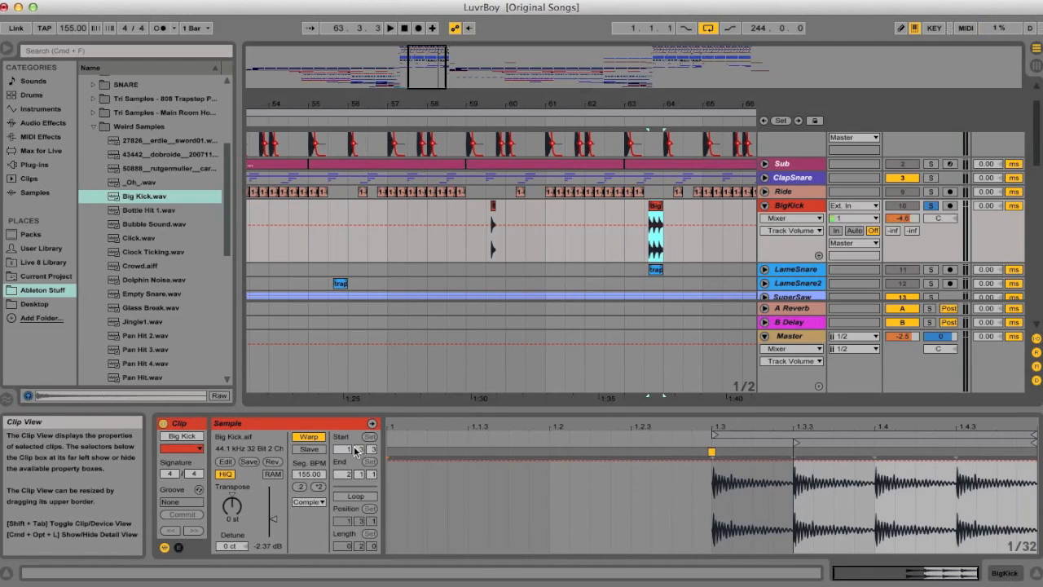
pyautogui.click(178, 546)
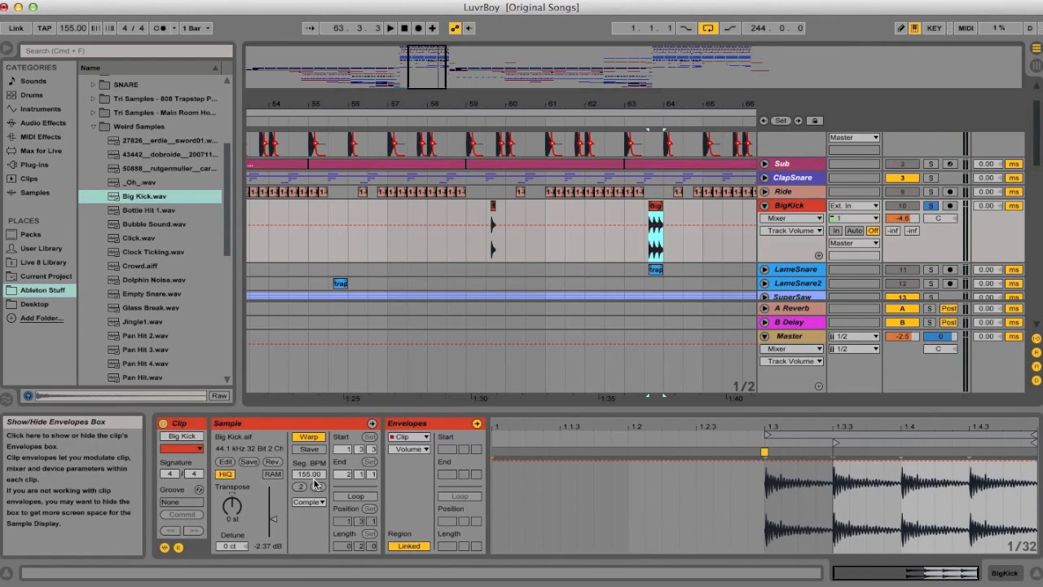
pyautogui.click(409, 449)
pyautogui.click(407, 471)
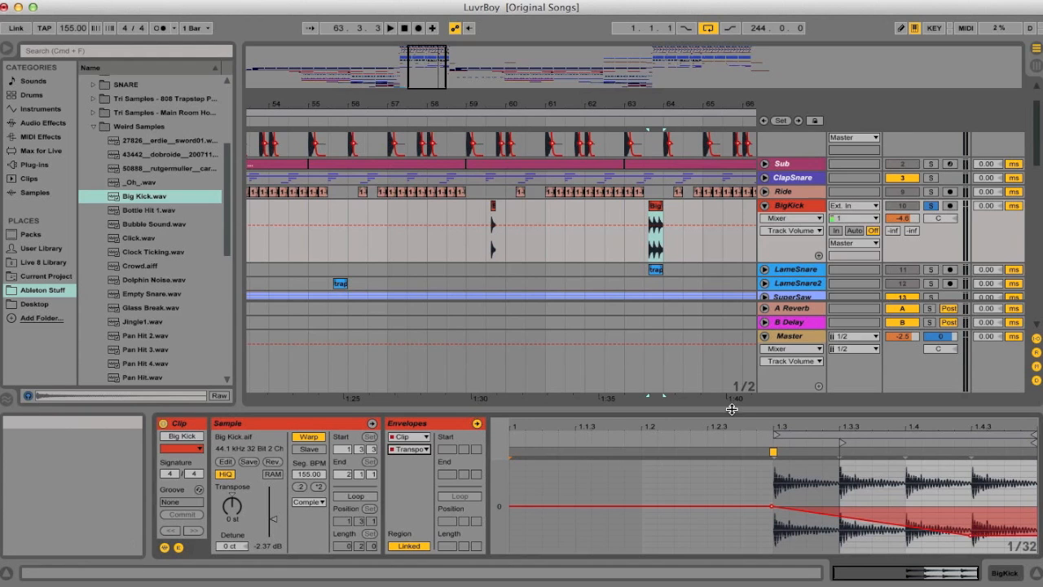
pyautogui.click(644, 261)
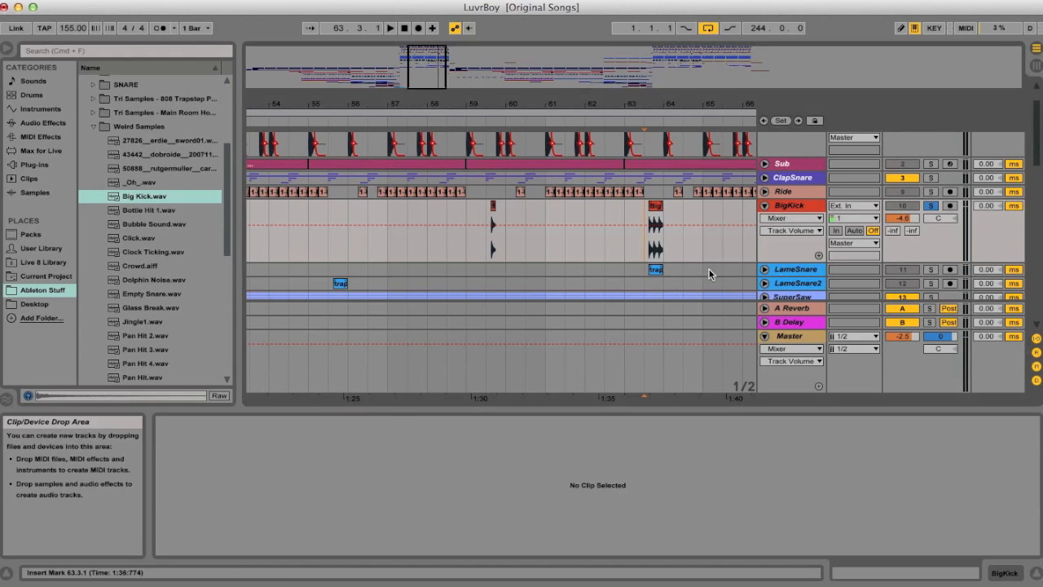
# Step: Open the trap-snare-15 clip on the LameSnare track and play the track soloed from the clip's start
pyautogui.click(789, 276)
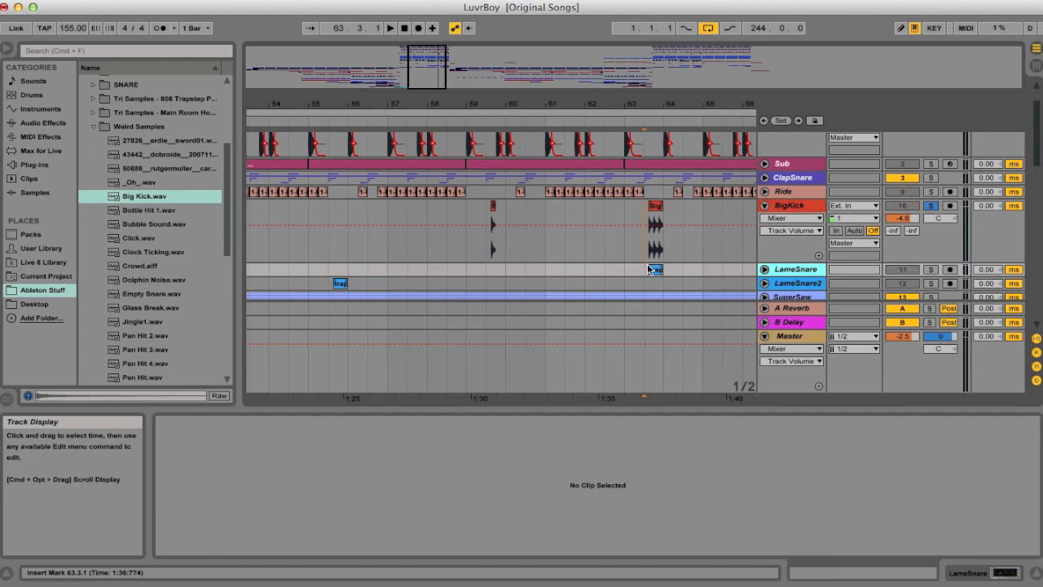
pyautogui.click(650, 271)
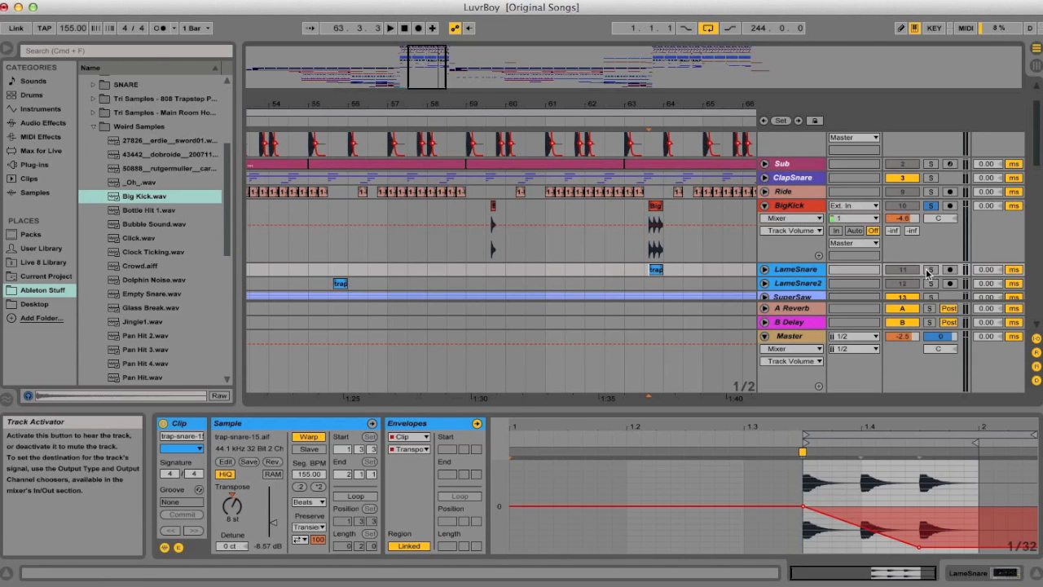
pyautogui.press('space')
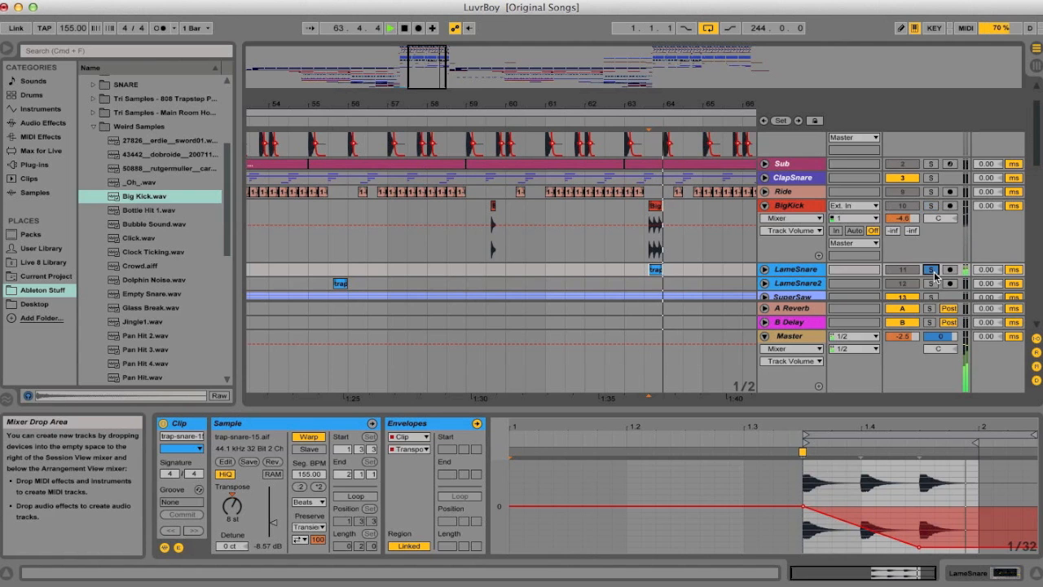
pyautogui.press('space')
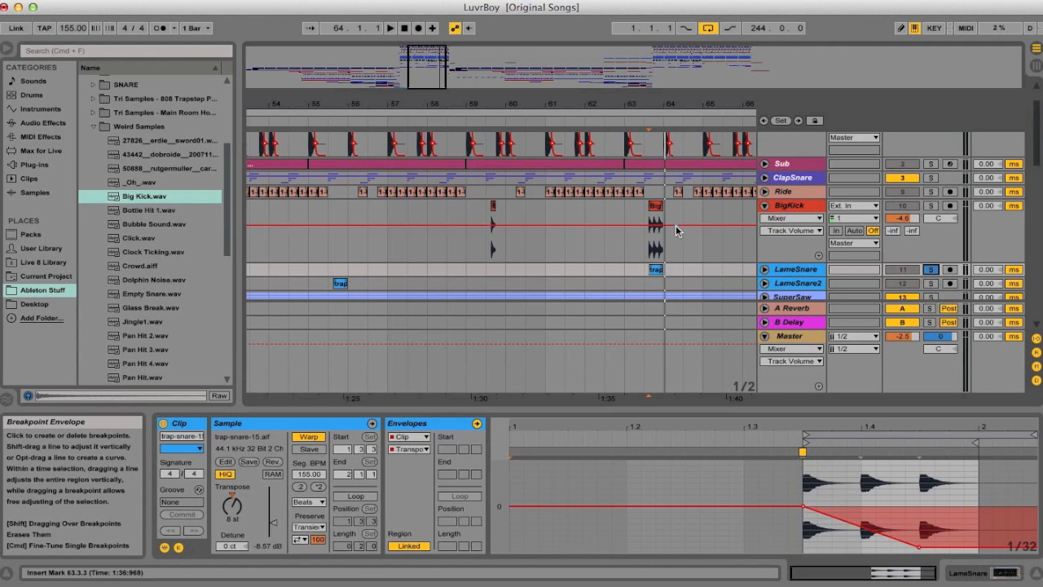
# Step: Play the LameSnare2 track from its clip at 55.3.3
pyautogui.hscroll(3, 675, 225)
pyautogui.hscroll(-5, 607, 269)
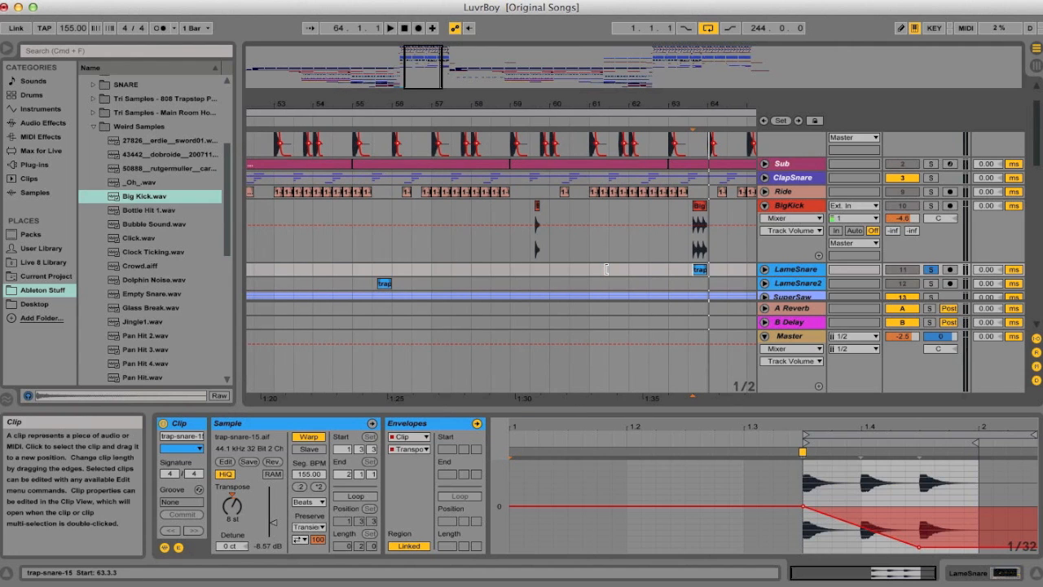
pyautogui.click(376, 282)
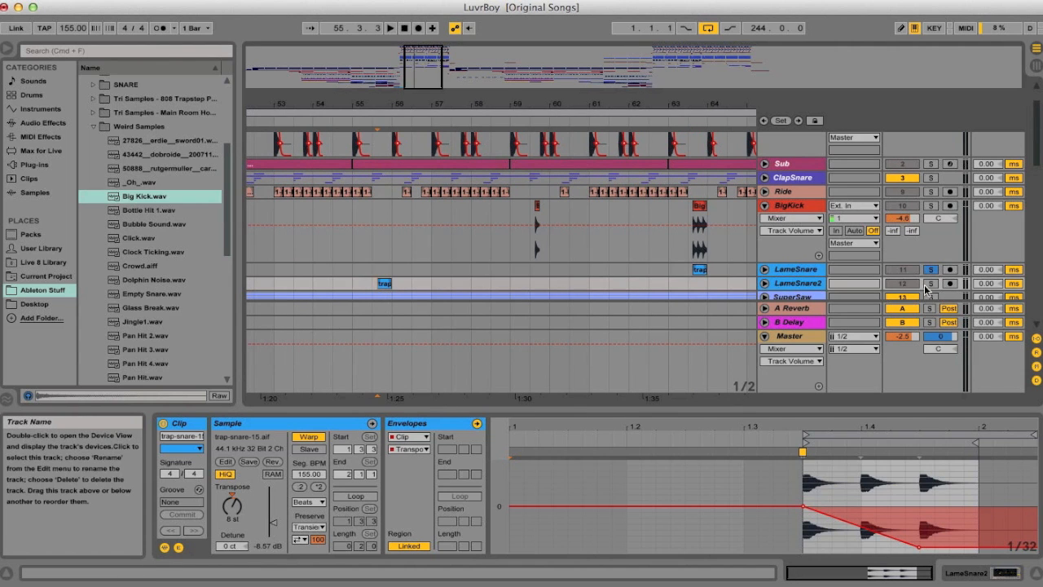
pyautogui.press('space')
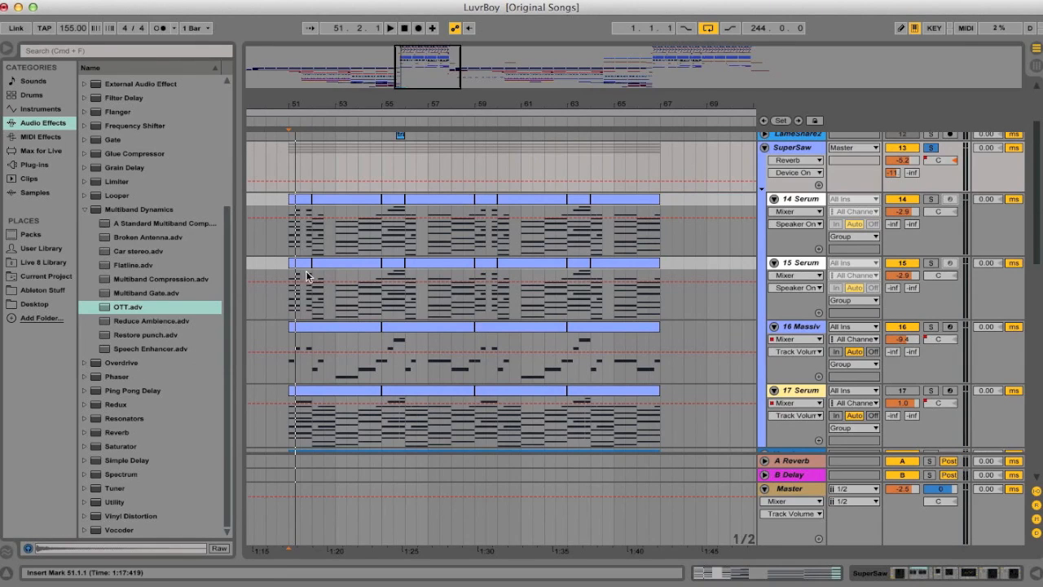
# Step: Play the soloed SuperSaw group from 51.1.1 through the end of its clips
pyautogui.click(290, 248)
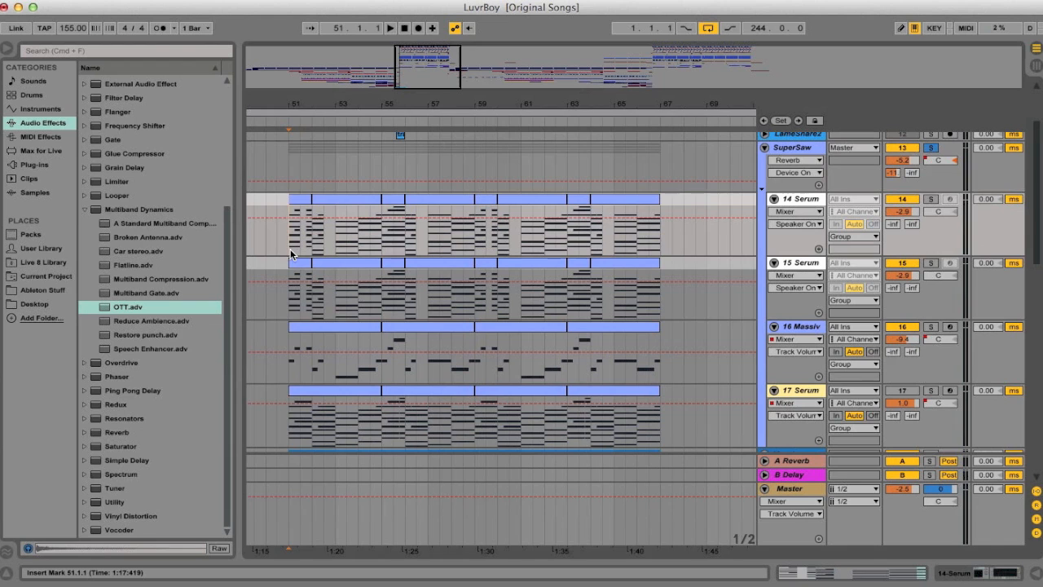
pyautogui.press('space')
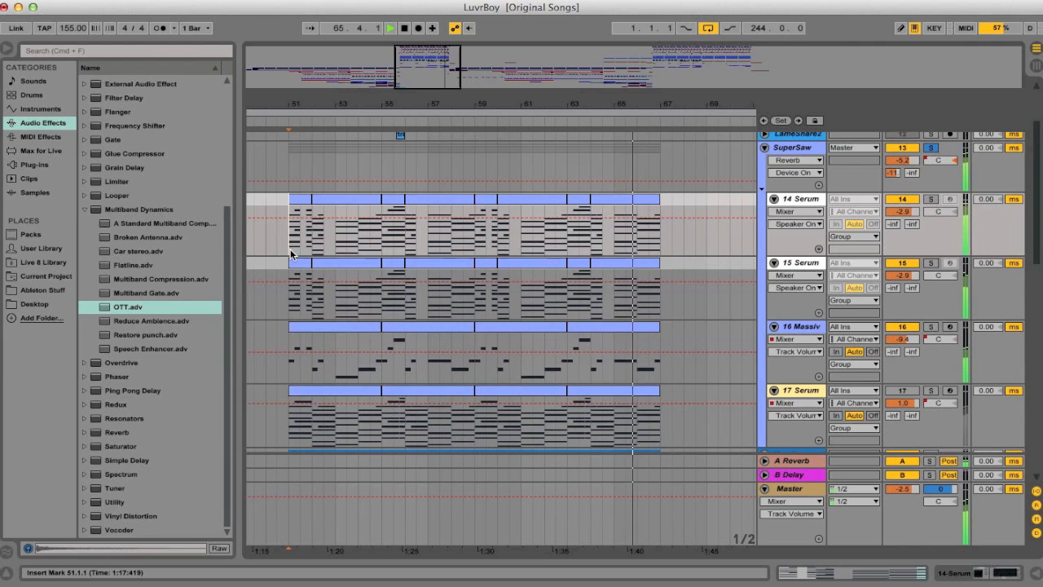
pyautogui.press('space')
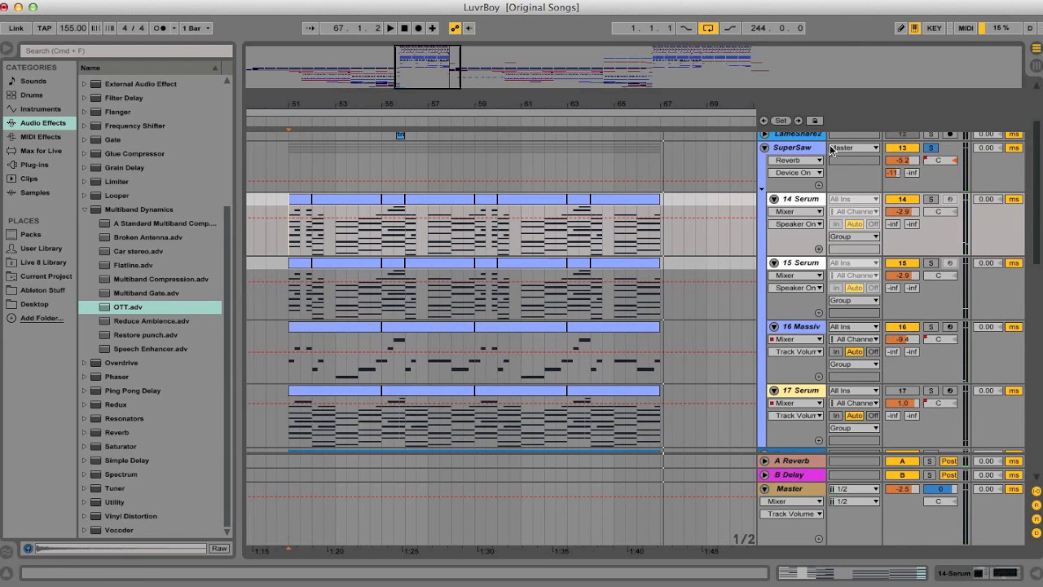
# Step: Open the SuperSaw group's device chain and look through its OTT, Reverb, Utility, Saturator and Auto Filter
pyautogui.doubleClick(801, 150)
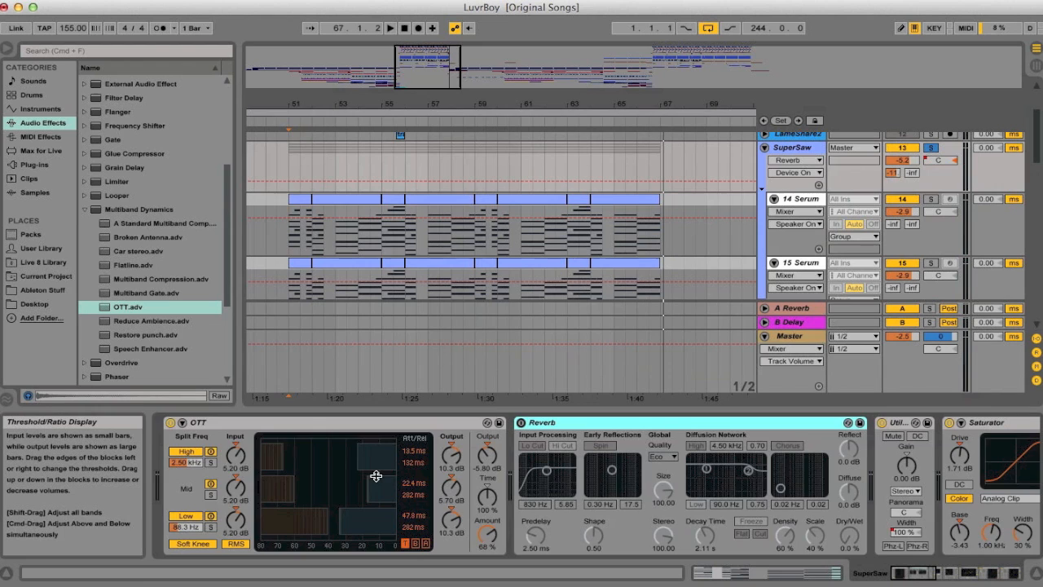
pyautogui.hscroll(2, 376, 476)
pyautogui.hscroll(-2, 375, 476)
pyautogui.hscroll(5, 359, 461)
pyautogui.hscroll(-4, 359, 462)
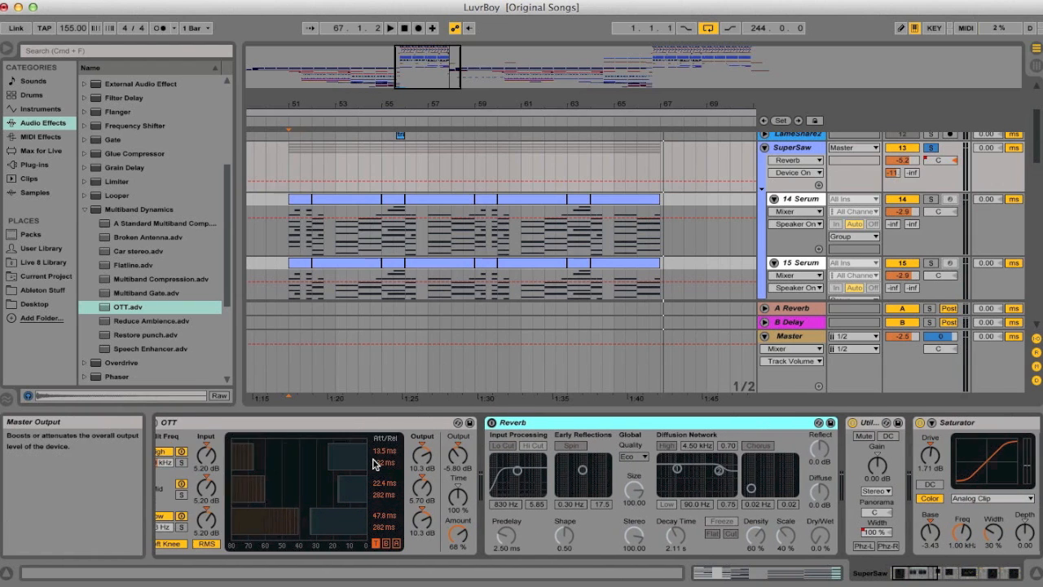
pyautogui.hscroll(12, 373, 463)
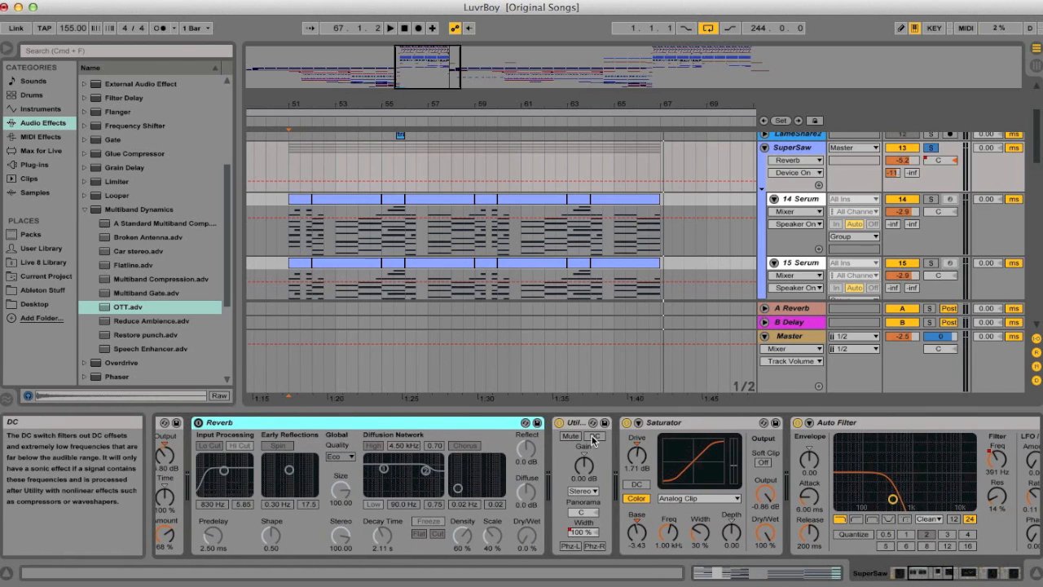
pyautogui.hscroll(3, 584, 443)
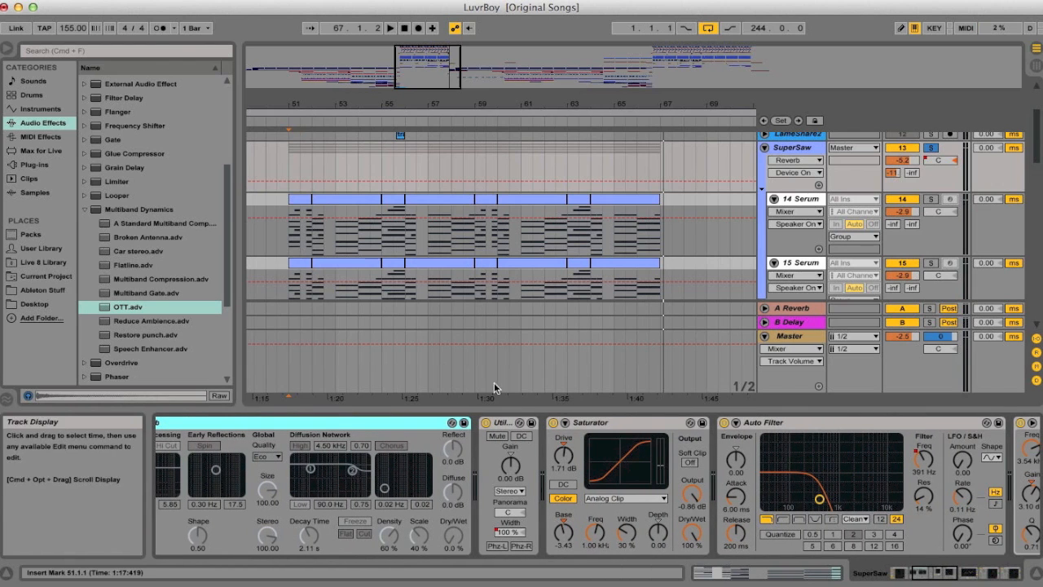
# Step: Show the Utility stereo separation automation on the SuperSaw group and play its spike in bar 59
pyautogui.click(794, 160)
pyautogui.click(799, 202)
pyautogui.moveTo(489, 100); pyautogui.dragTo(489, 178)
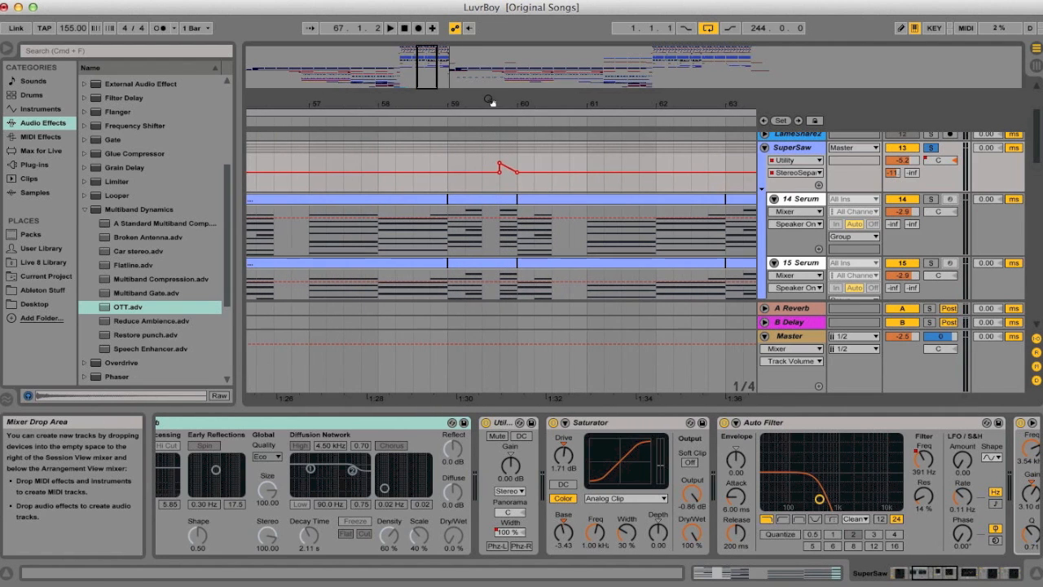
pyautogui.click(500, 191)
pyautogui.press('space')
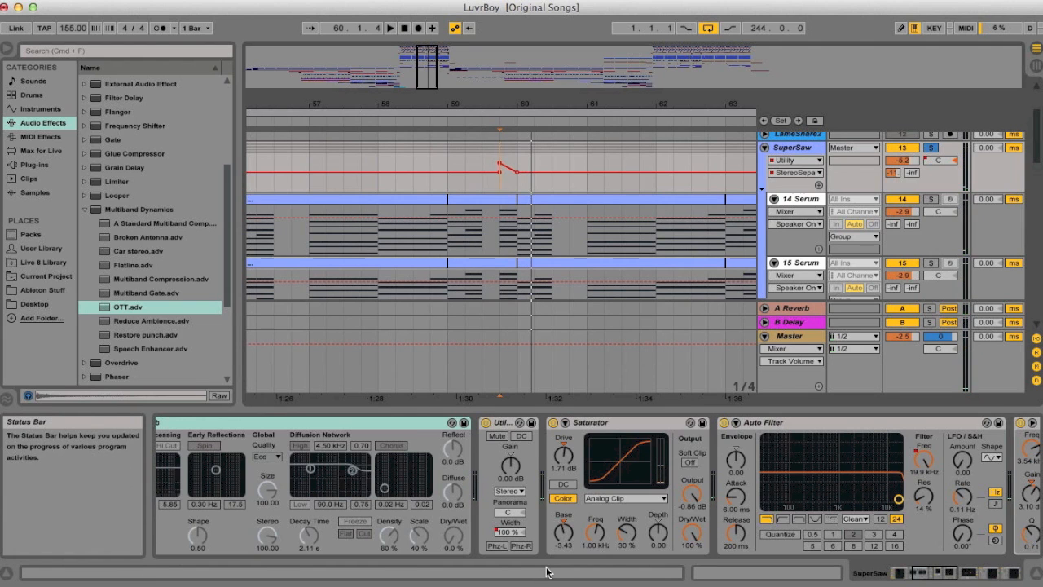
pyautogui.hscroll(3, 561, 480)
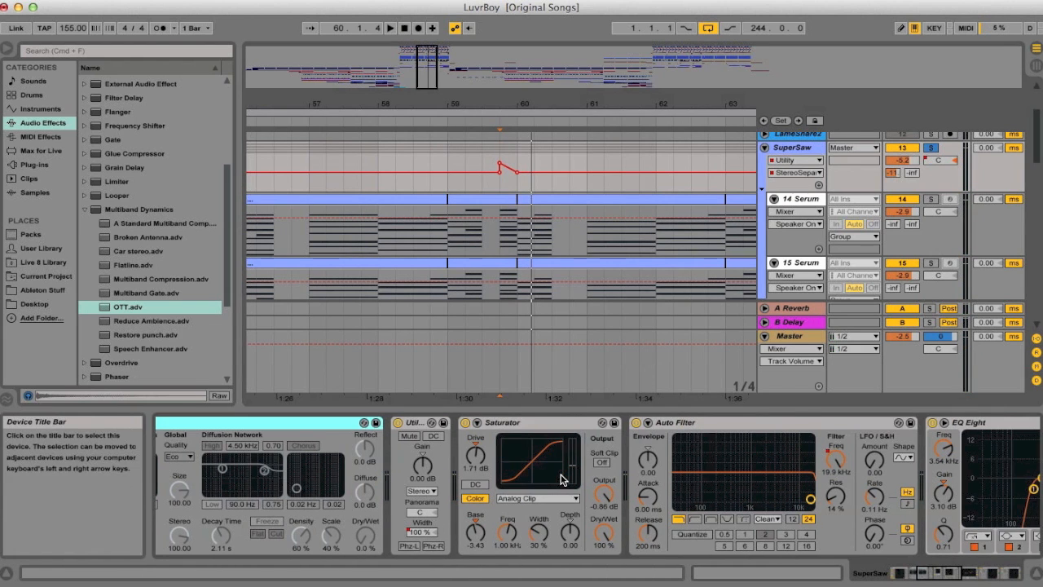
# Step: Show the Auto Filter frequency automation on the SuperSaw group and play its dips from 55.1.1 and 59.1.1
pyautogui.hscroll(3, 561, 480)
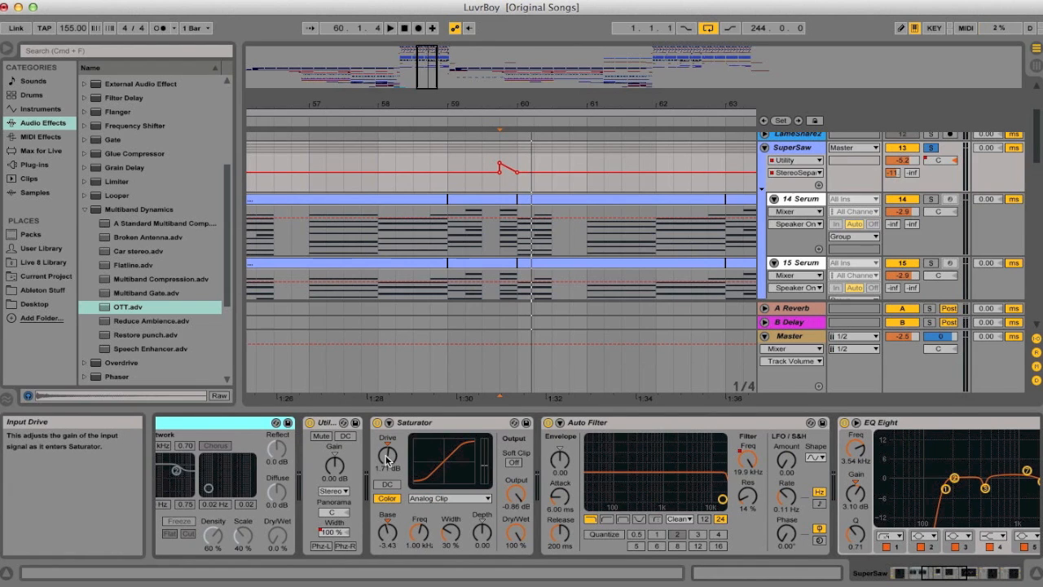
pyautogui.hscroll(6, 540, 474)
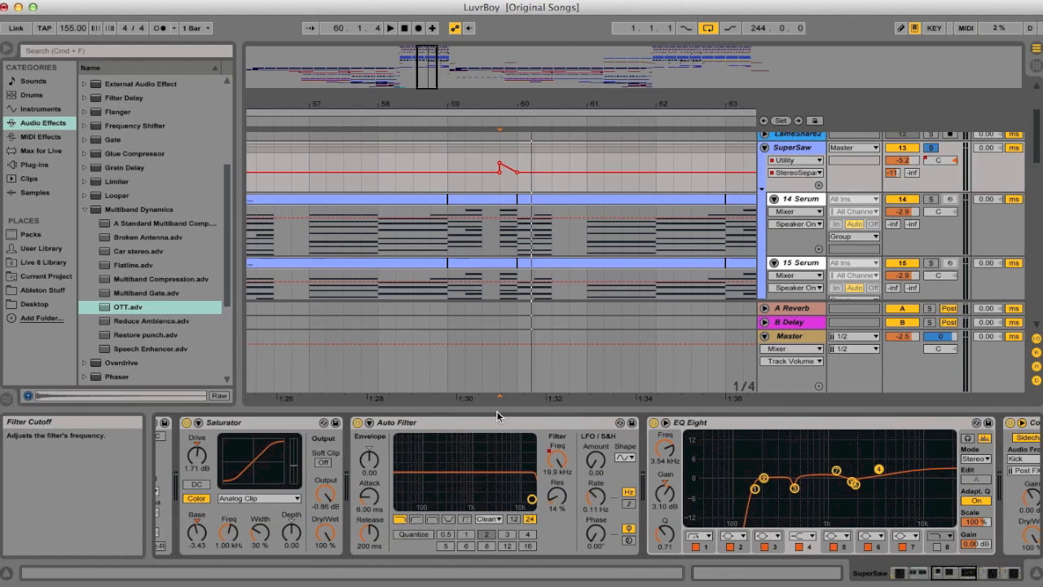
pyautogui.click(795, 159)
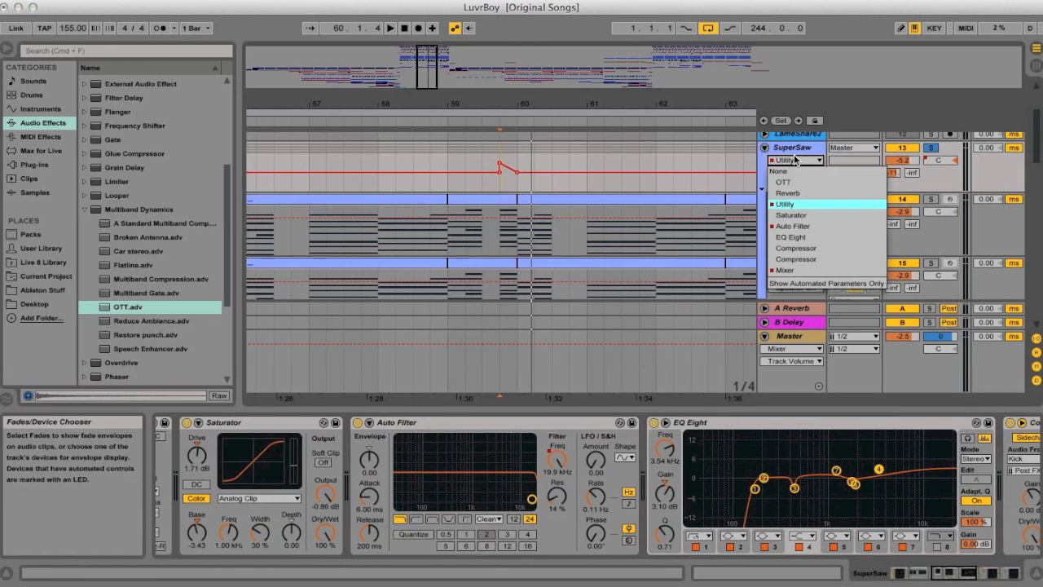
pyautogui.click(792, 230)
pyautogui.moveTo(450, 103); pyautogui.dragTo(401, 100)
pyautogui.hscroll(-5, 357, 165)
pyautogui.click(428, 172)
pyautogui.press('space')
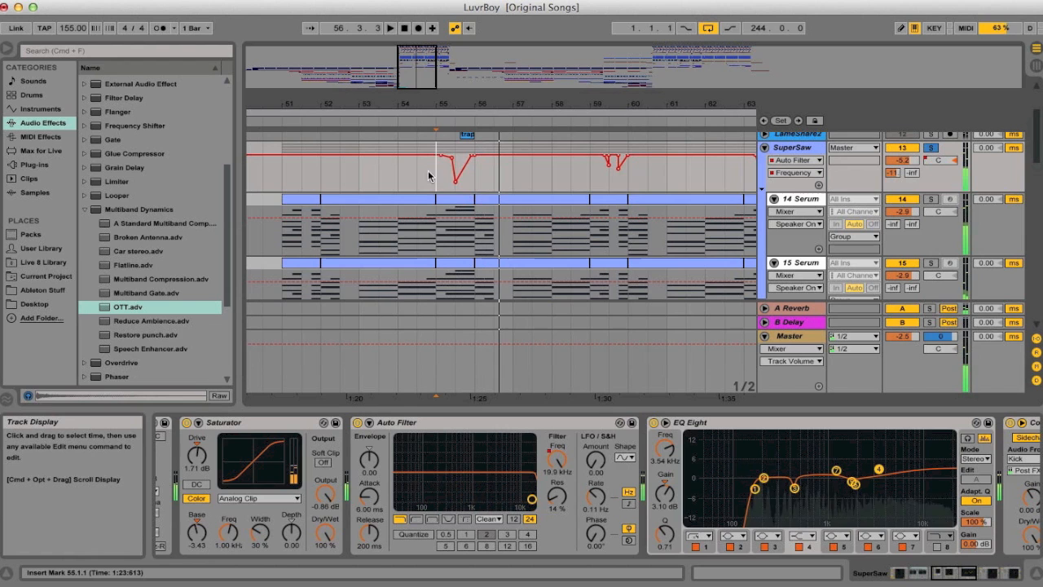
pyautogui.click(589, 187)
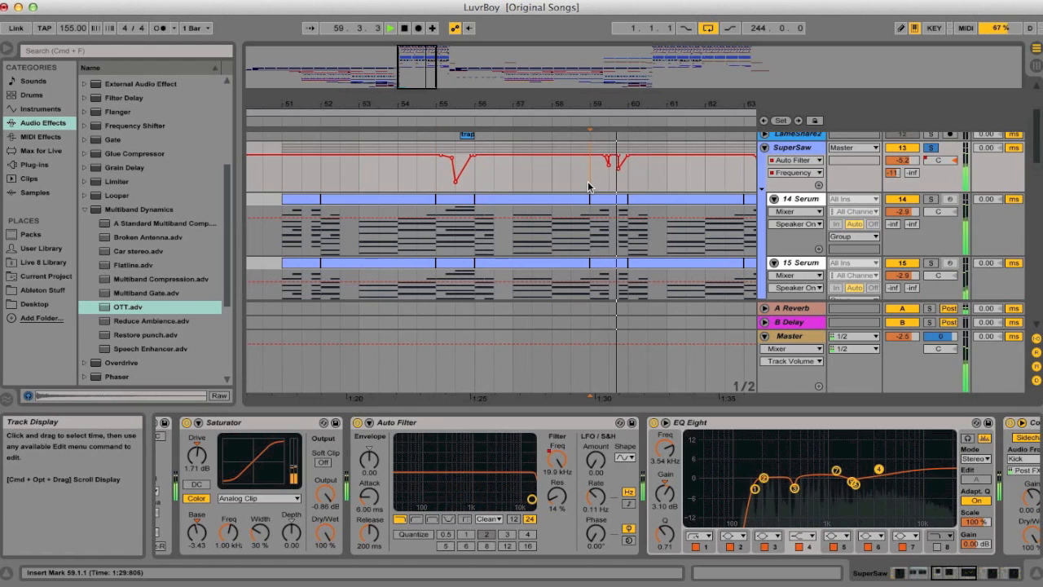
pyautogui.press('space')
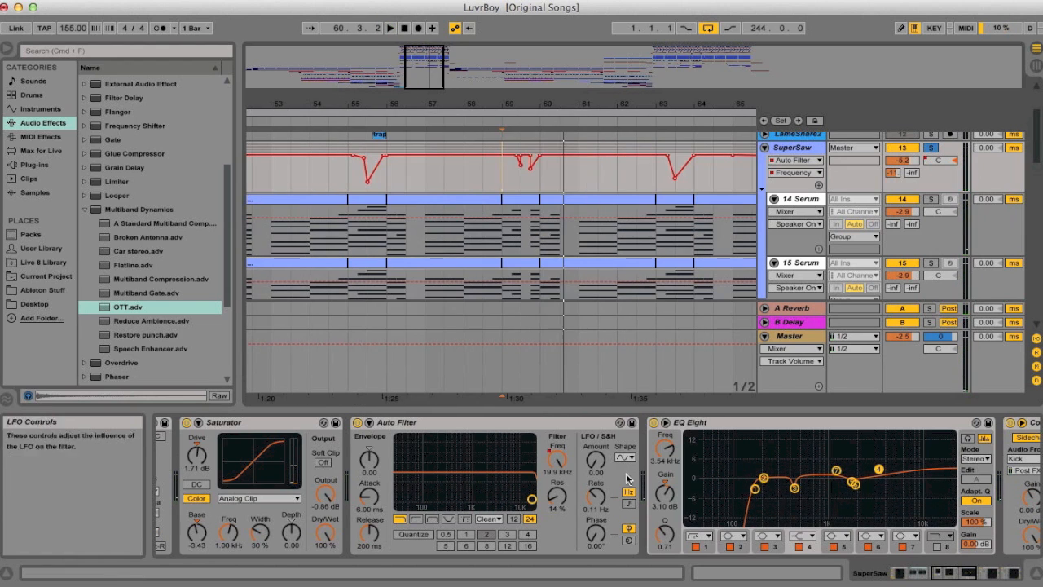
# Step: Inspect band 3 of the SuperSaw group's EQ Eight and look through the two sidechained Compressors at the end of the chain
pyautogui.hscroll(4, 628, 478)
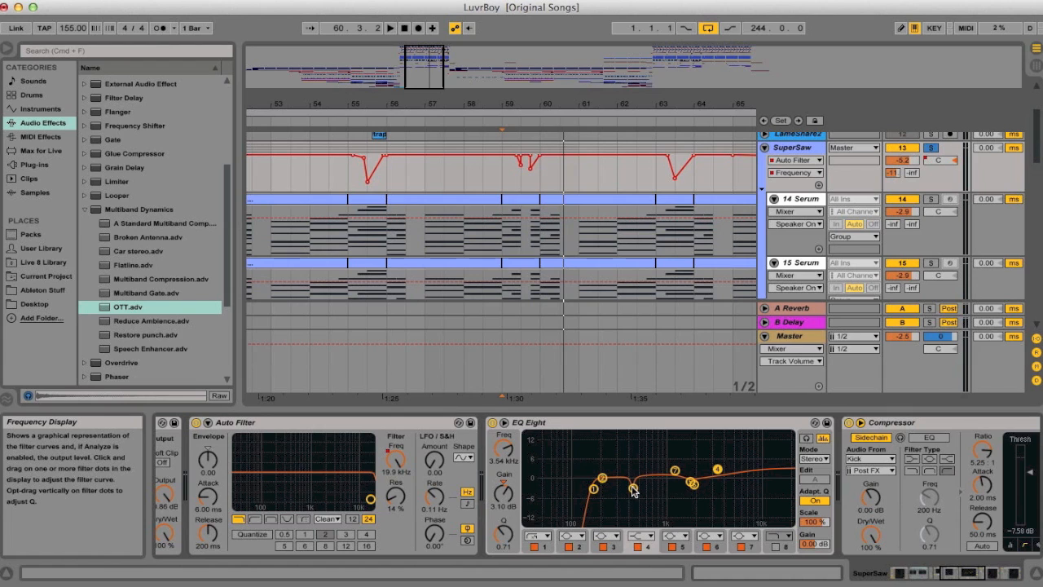
pyautogui.moveTo(633, 489)
pyautogui.mouseDown()
pyautogui.moveTo(632, 435)
pyautogui.moveTo(649, 434)
pyautogui.moveTo(630, 435)
pyautogui.moveTo(632, 491)
pyautogui.mouseUp()
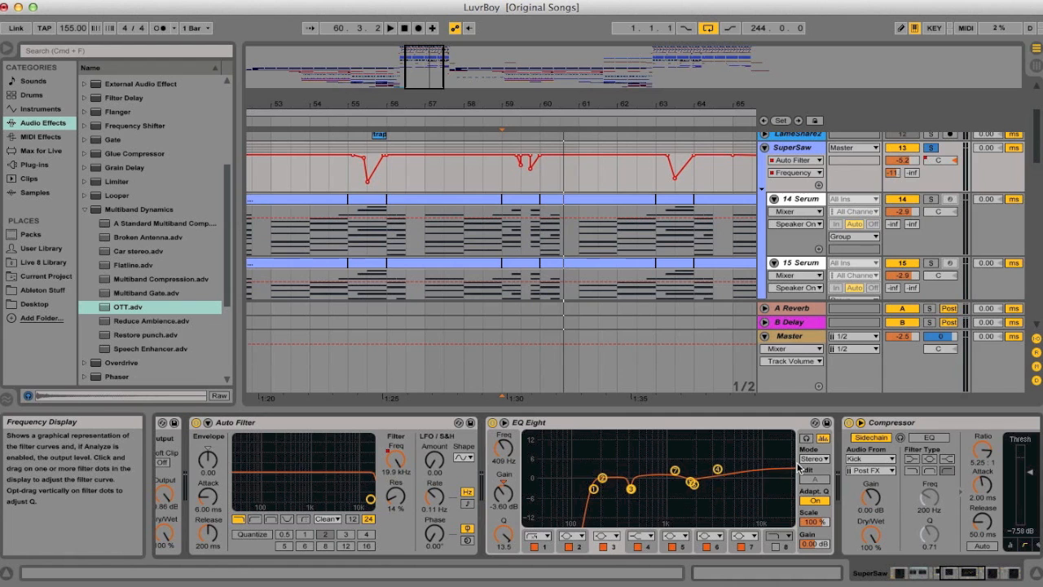
pyautogui.hscroll(3, 758, 457)
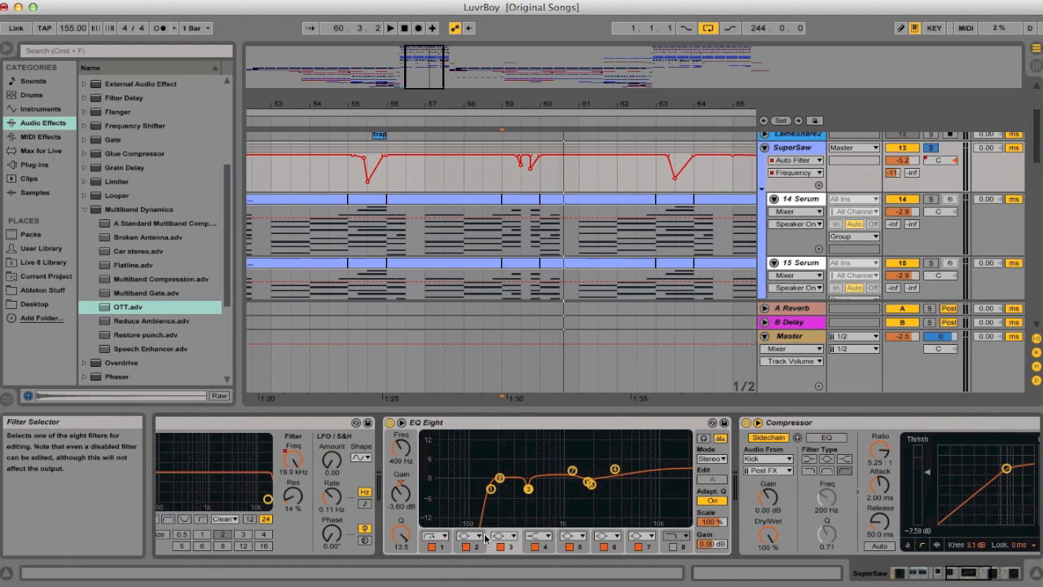
pyautogui.hscroll(6, 558, 505)
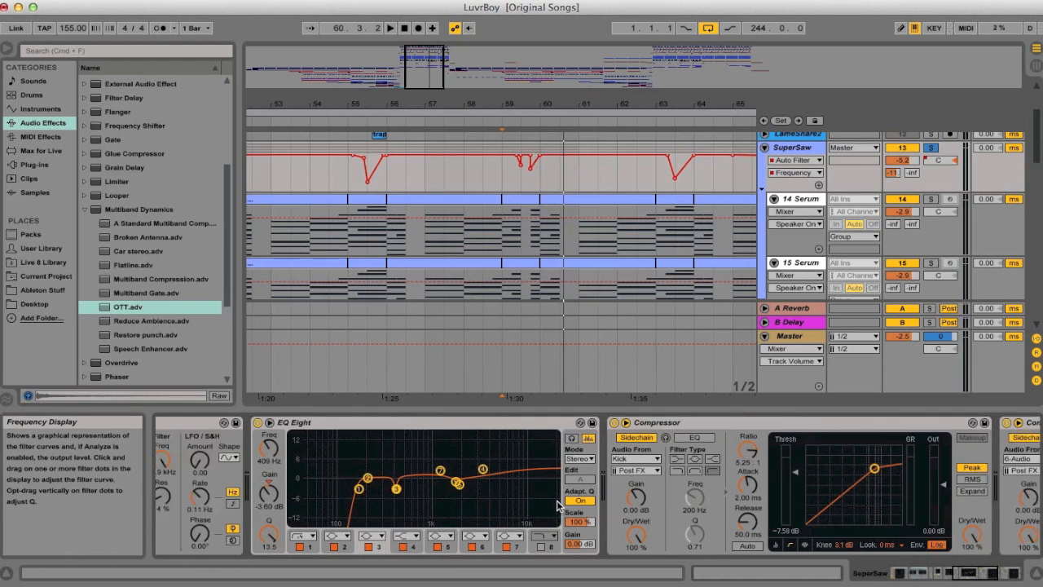
pyautogui.hscroll(7, 558, 506)
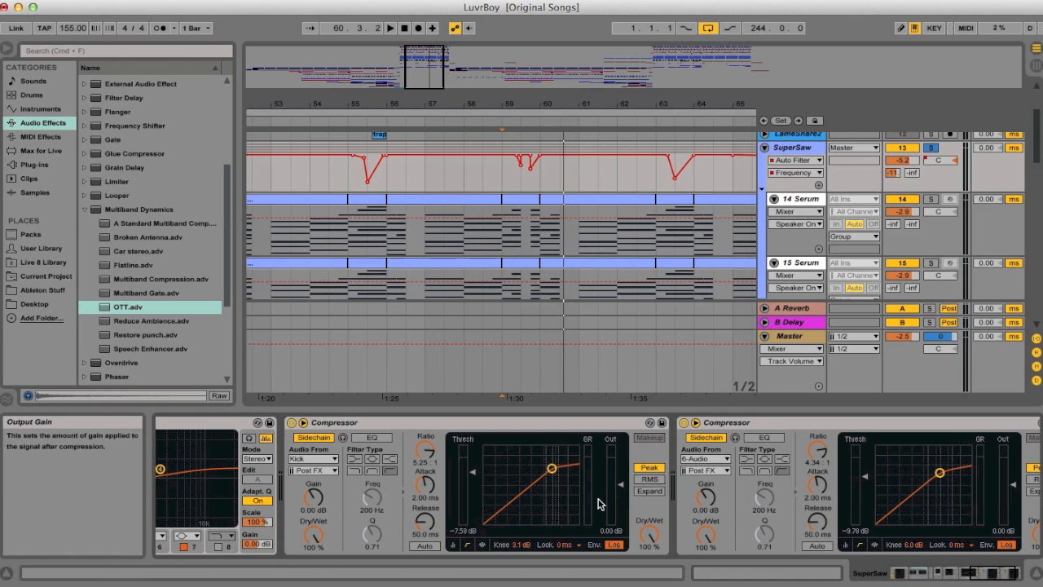
pyautogui.hscroll(5, 601, 501)
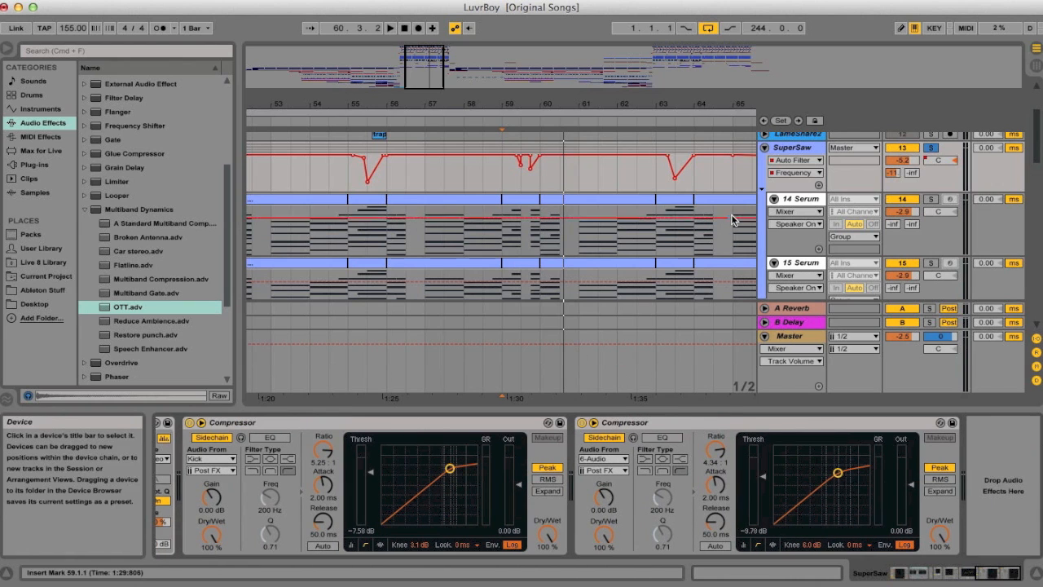
# Step: Unfreeze the 14 Serum track in the SuperSaw group and open its Serum plug-in
pyautogui.scroll(5, 732, 220)
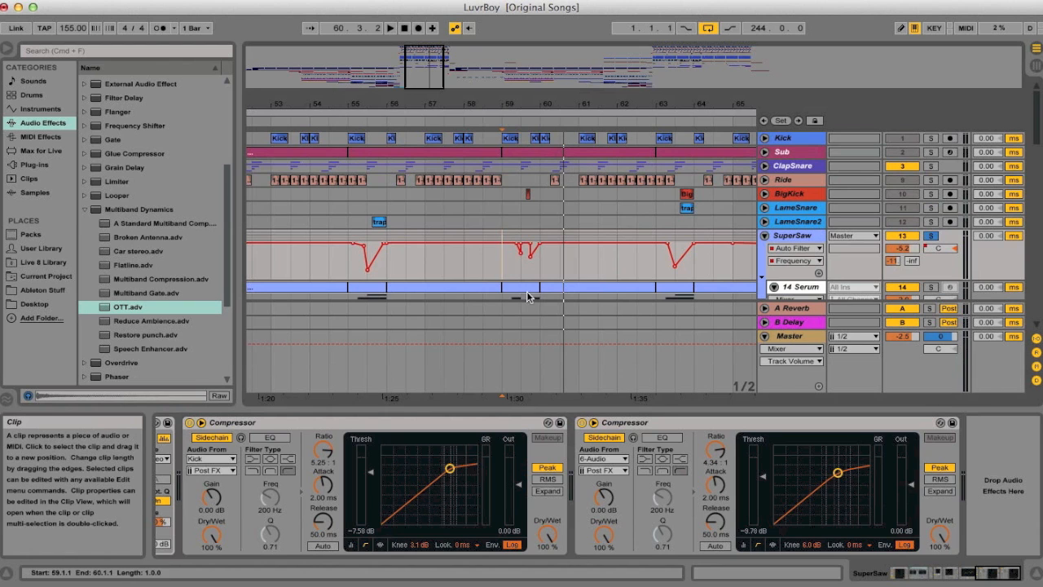
pyautogui.moveTo(422, 68); pyautogui.dragTo(421, 54)
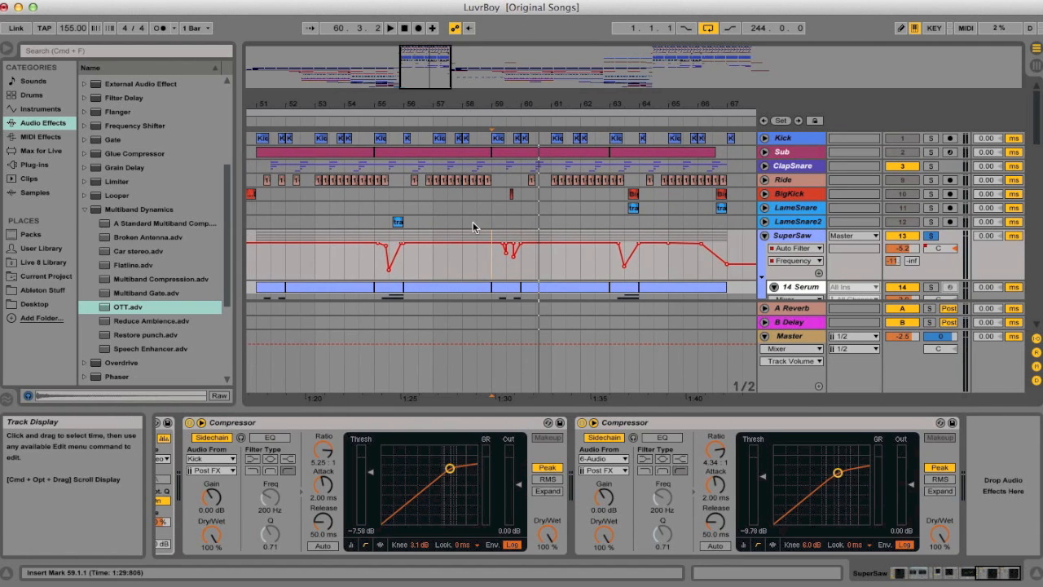
pyautogui.scroll(-5, 472, 221)
pyautogui.hscroll(-2, 484, 230)
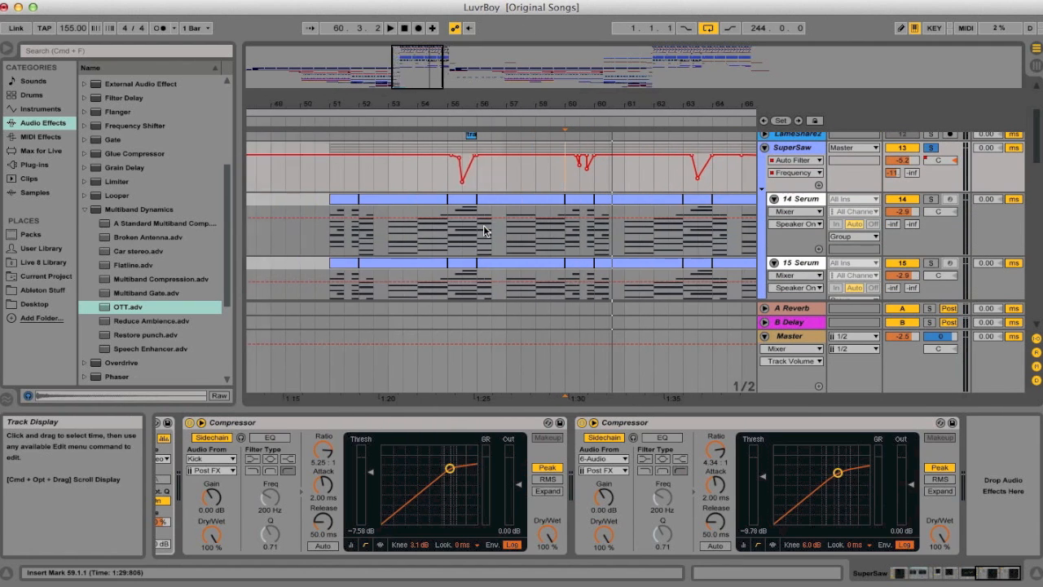
pyautogui.click(801, 198)
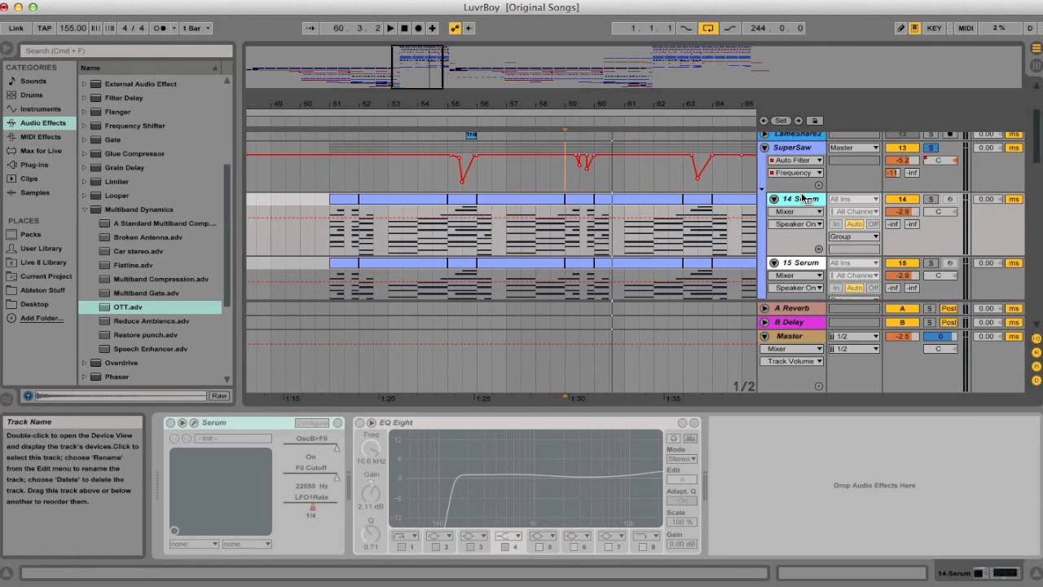
pyautogui.rightClick(803, 198)
pyautogui.click(832, 280)
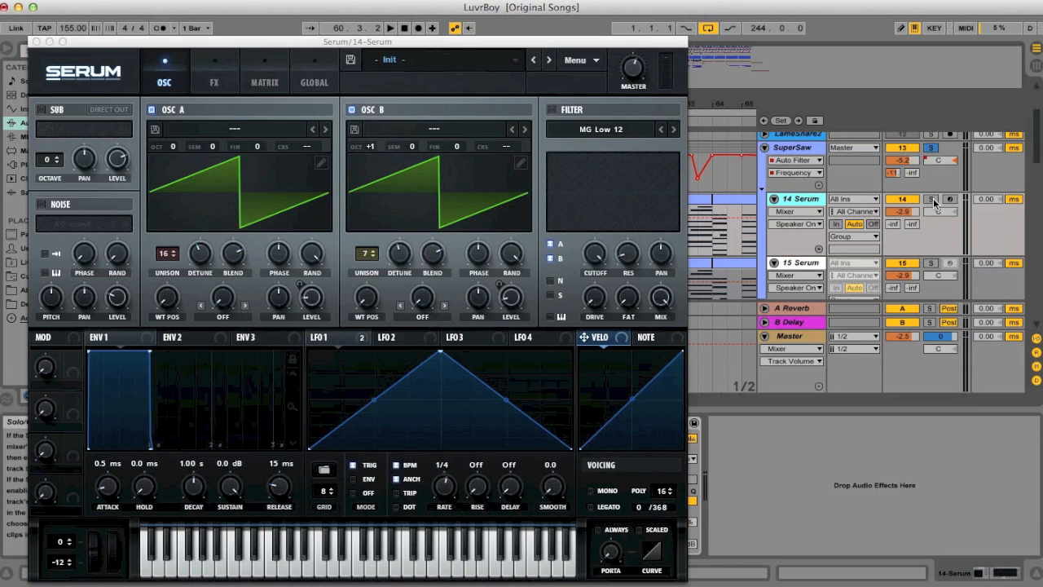
# Step: Solo the 14 Serum track and play it from 59.1.1
pyautogui.click(931, 200)
pyautogui.press('space')
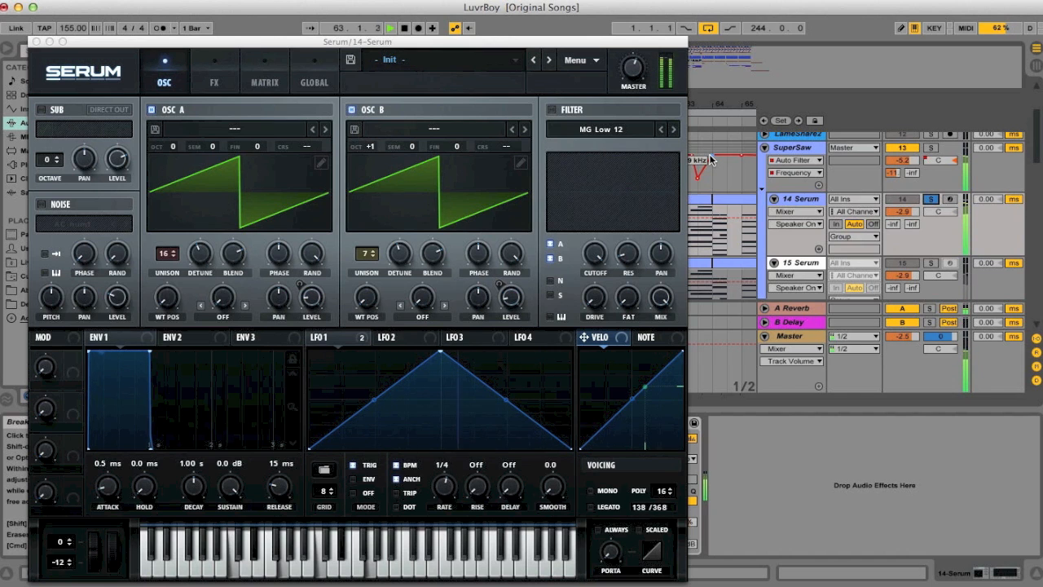
pyautogui.press('space')
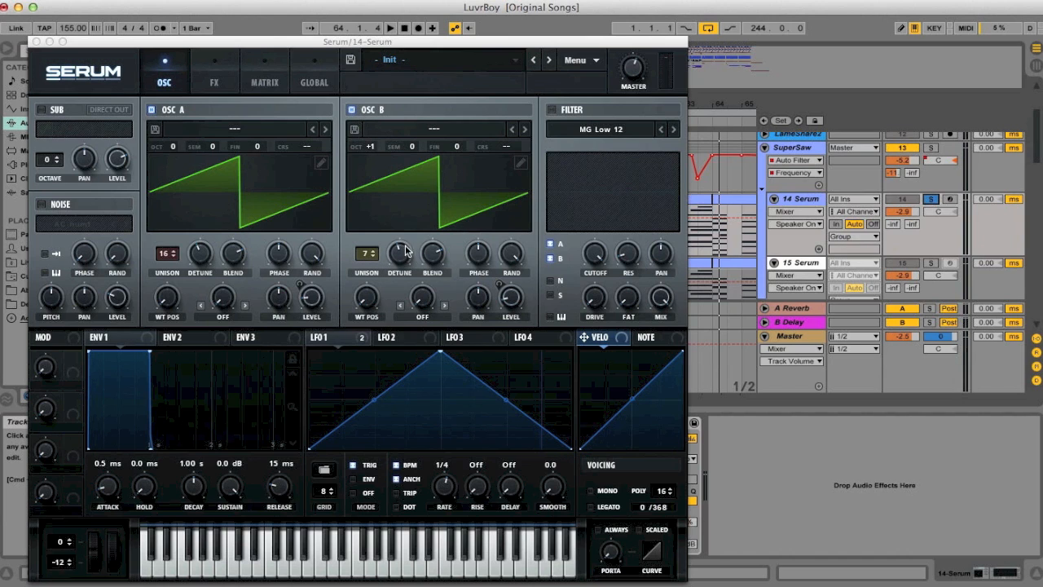
# Step: Inspect LFO 1 and the effects rack of the 14 Serum plug-in, and close its window
pyautogui.click(344, 339)
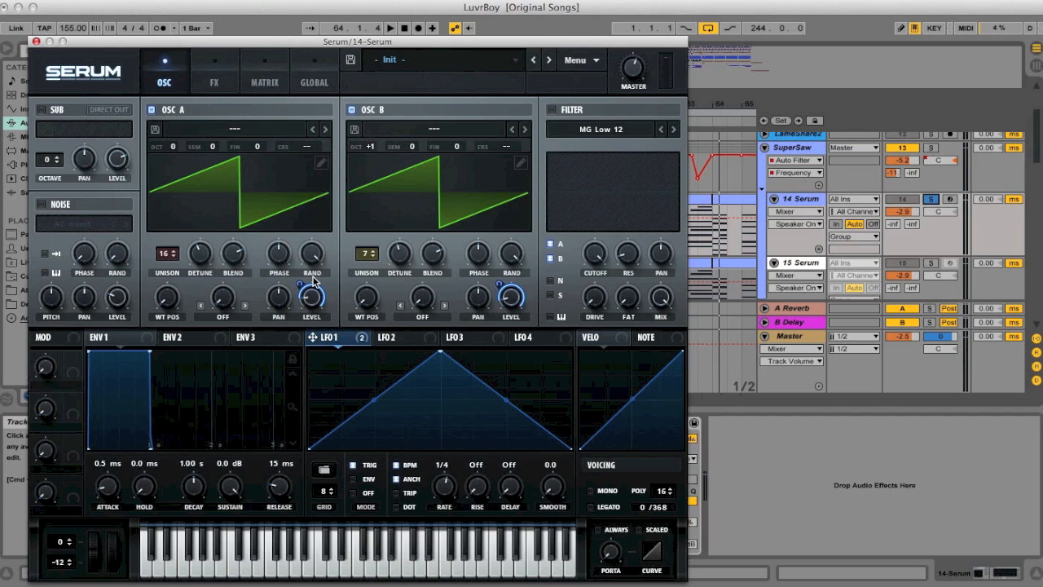
pyautogui.moveTo(309, 305)
pyautogui.click(221, 78)
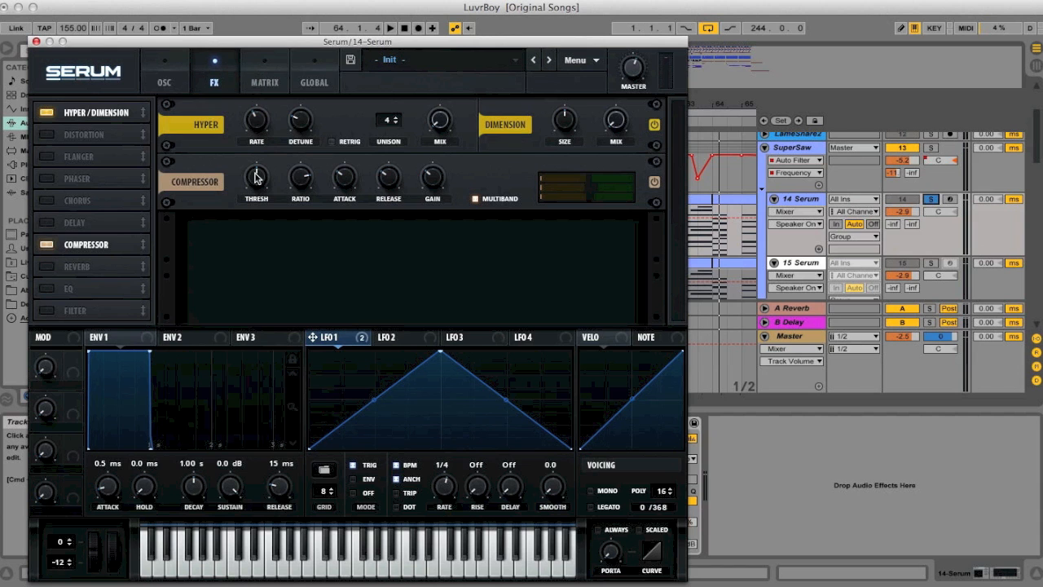
pyautogui.click(35, 42)
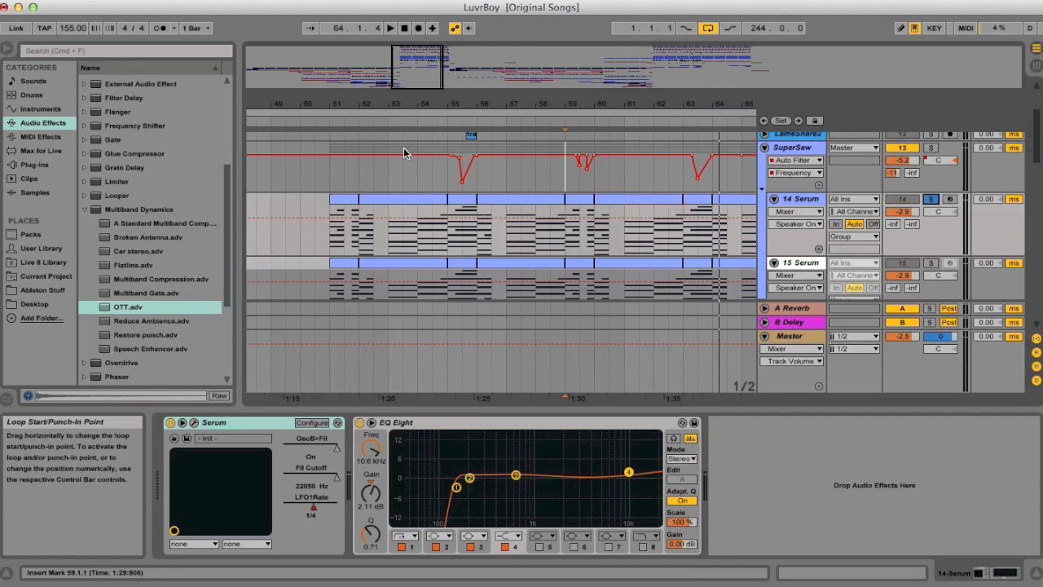
# Step: Unfreeze the 15 Serum track and open its Serum plug-in
pyautogui.scroll(-4, 422, 204)
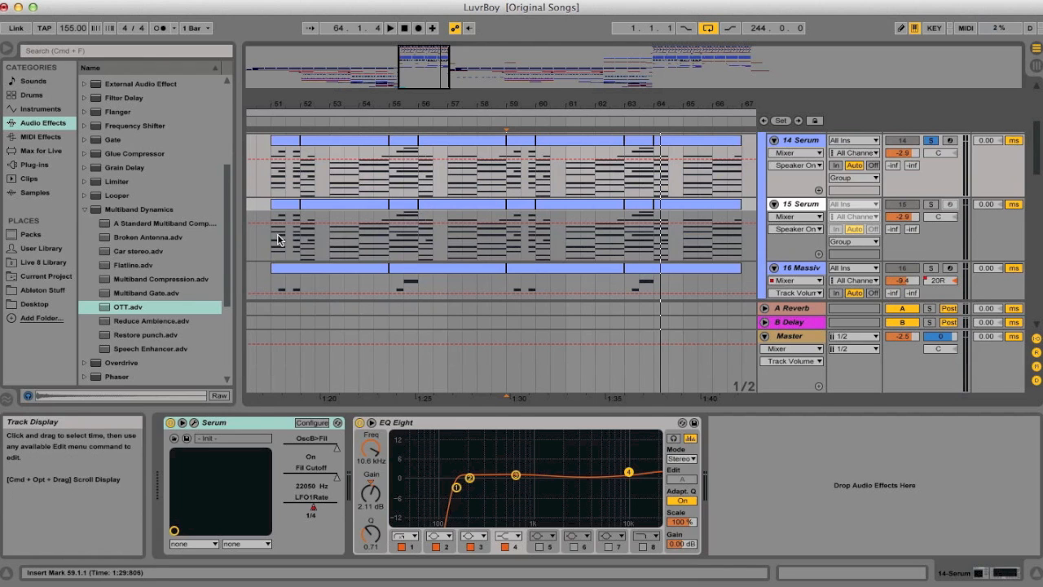
pyautogui.click(801, 204)
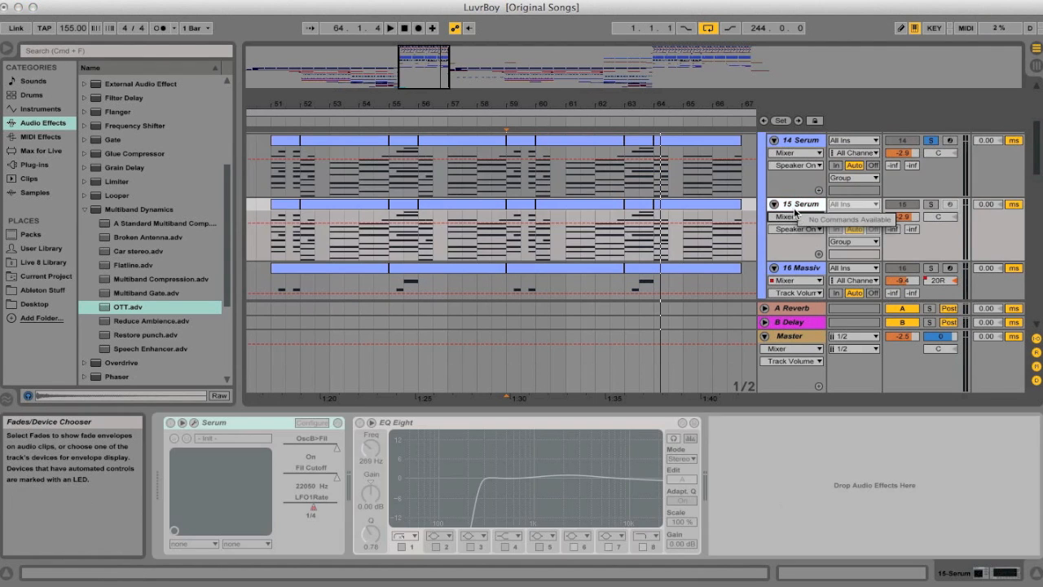
pyautogui.rightClick(796, 202)
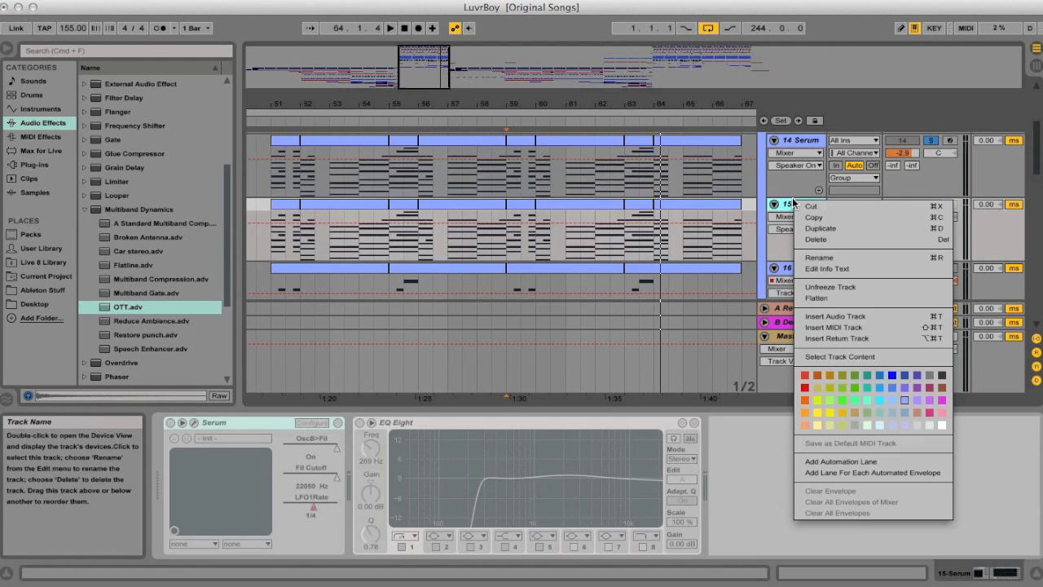
pyautogui.click(834, 287)
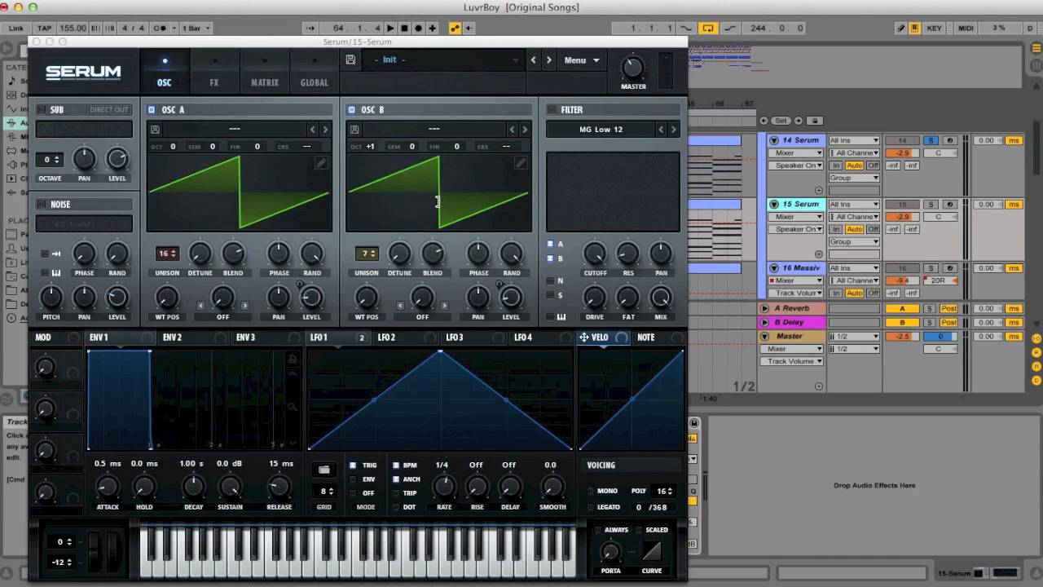
# Step: Solo the 15 Serum track and play it from 59.1.1
pyautogui.click(930, 204)
pyautogui.press('space')
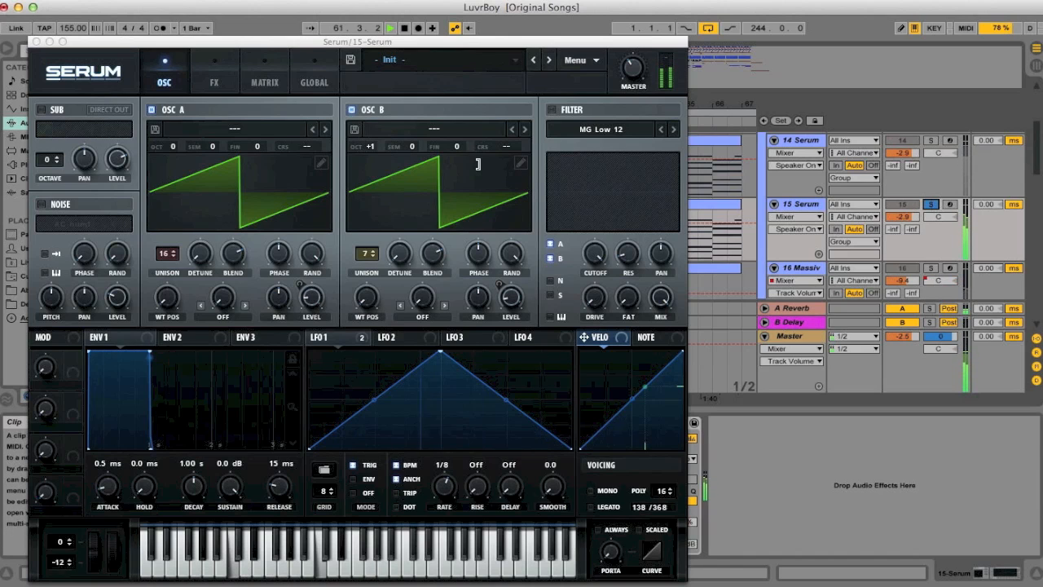
pyautogui.press('space')
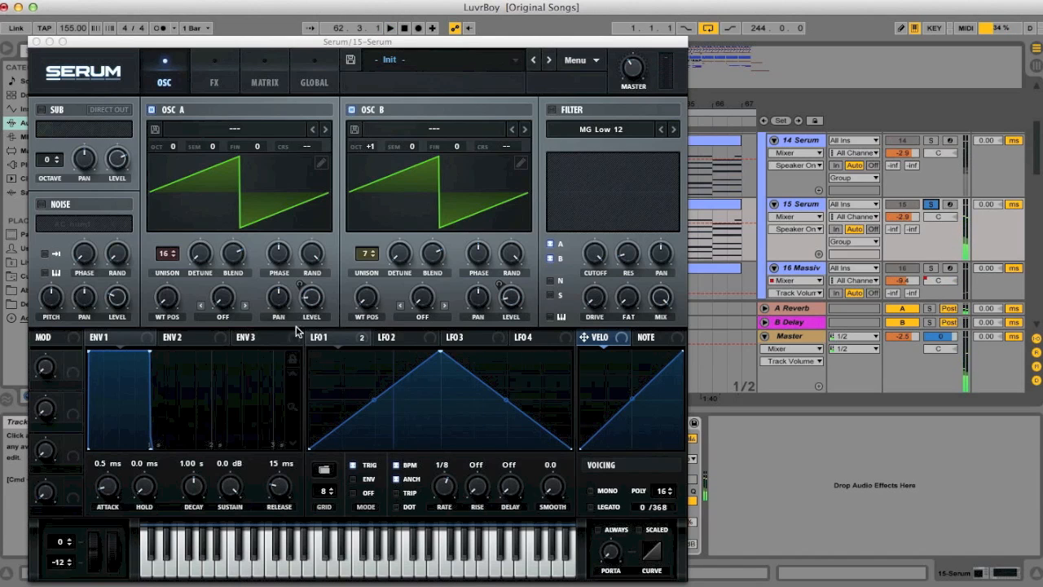
# Step: Inspect LFO 1 and the effects rack of the 15 Serum plug-in, and close its window
pyautogui.click(316, 337)
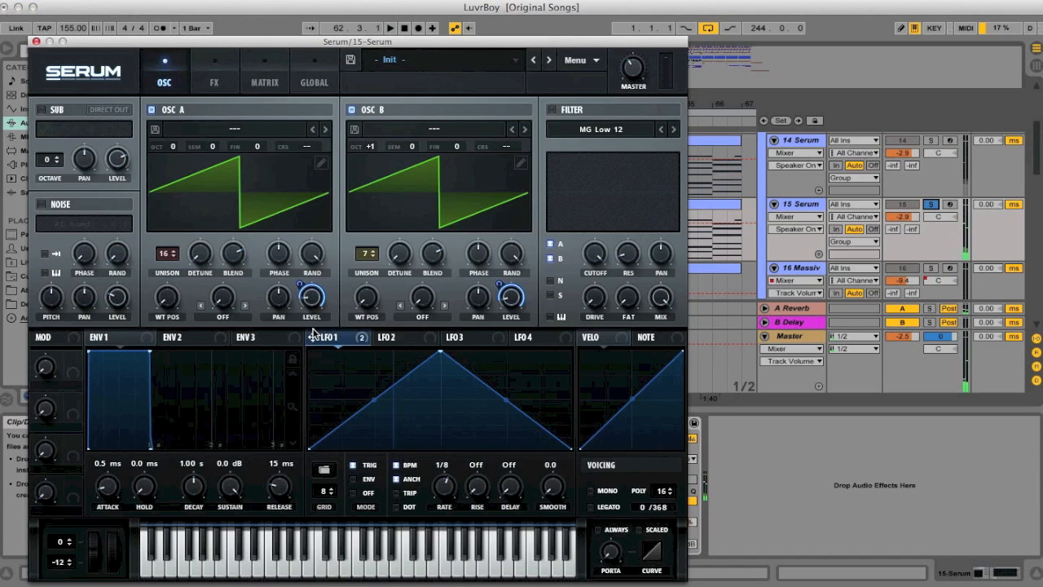
pyautogui.click(207, 67)
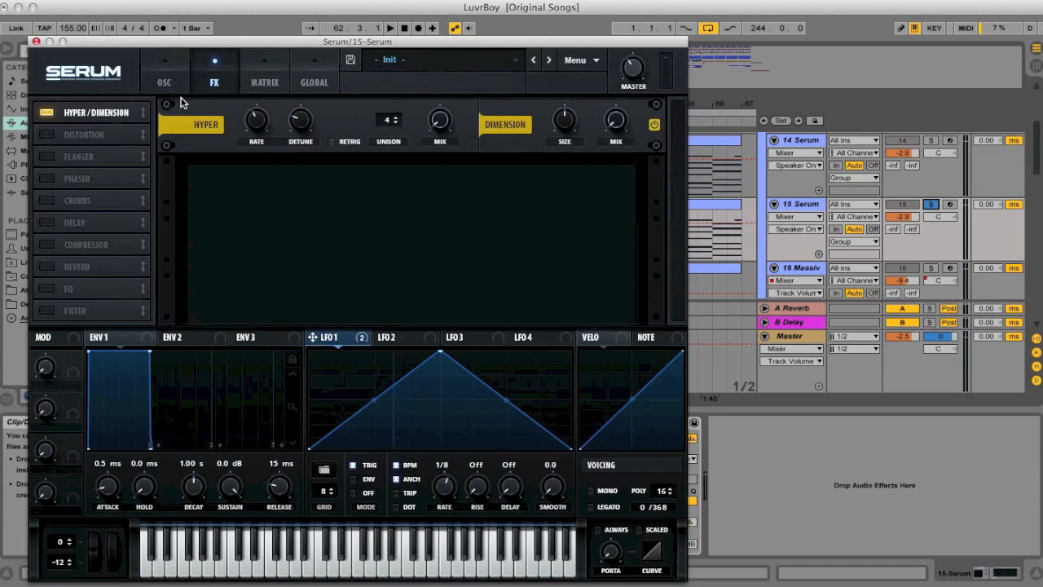
pyautogui.click(35, 43)
# Step: Freeze the 14 Serum and 15 Serum tracks again
pyautogui.scroll(-3, 482, 240)
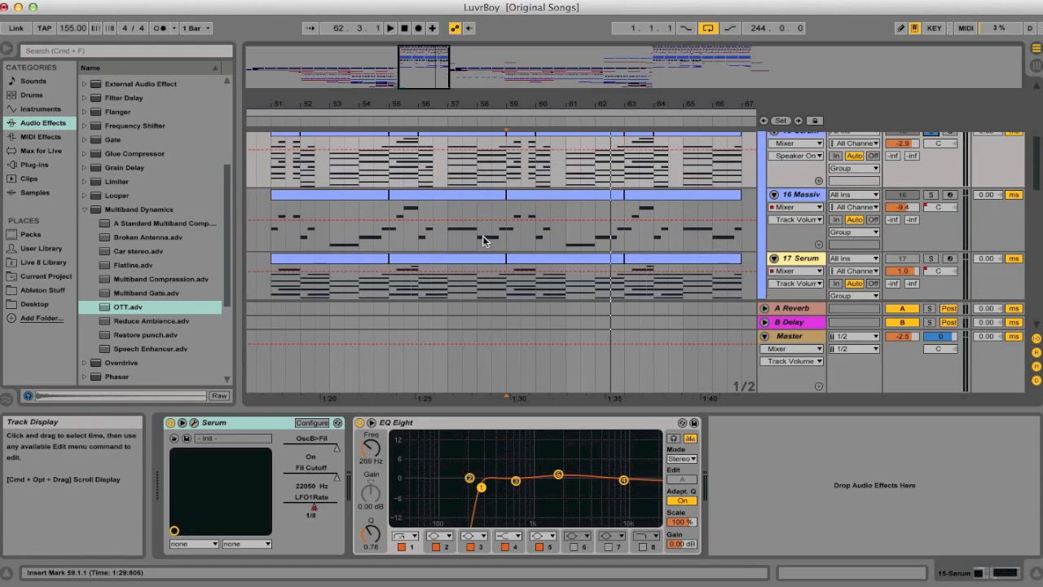
pyautogui.scroll(4, 483, 236)
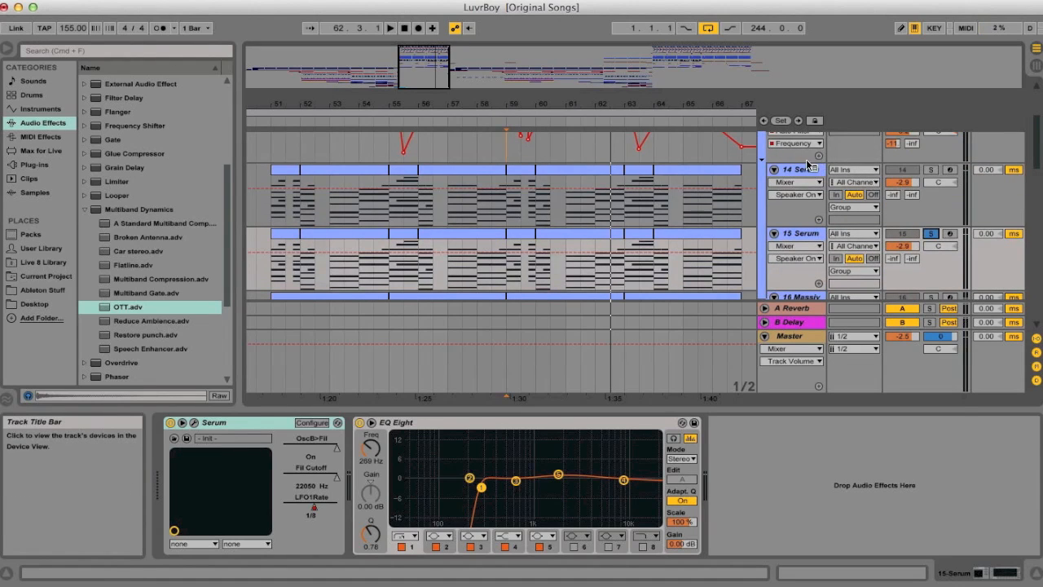
pyautogui.rightClick(810, 165)
pyautogui.click(812, 245)
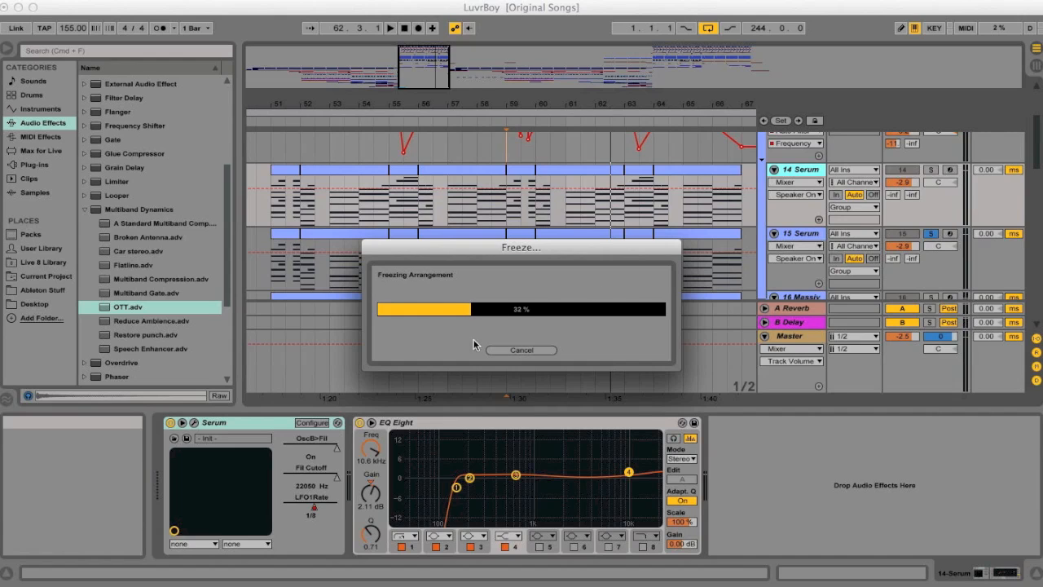
pyautogui.click(514, 351)
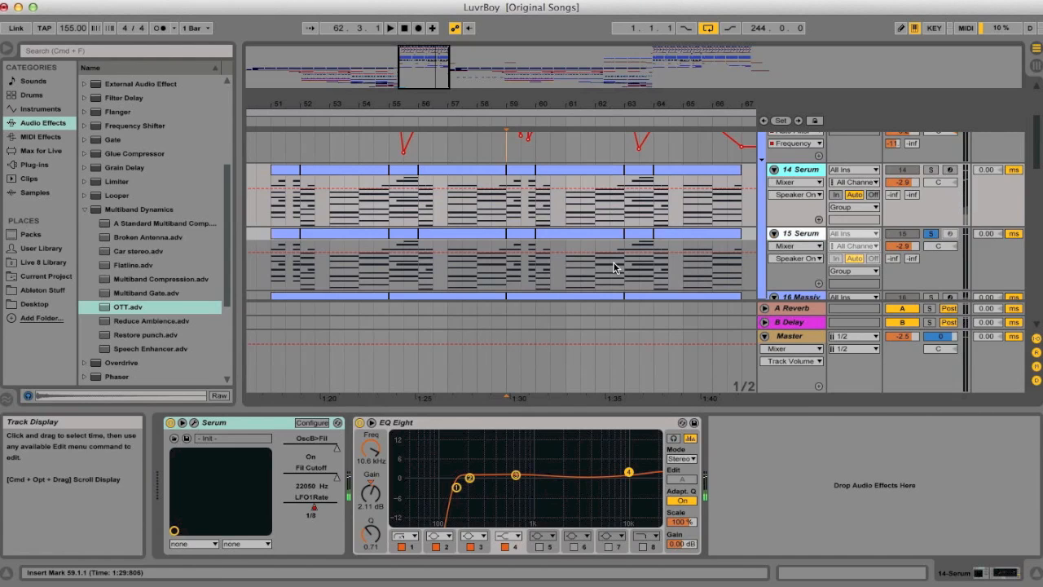
pyautogui.scroll(-2, 617, 269)
pyautogui.scroll(-2, 790, 235)
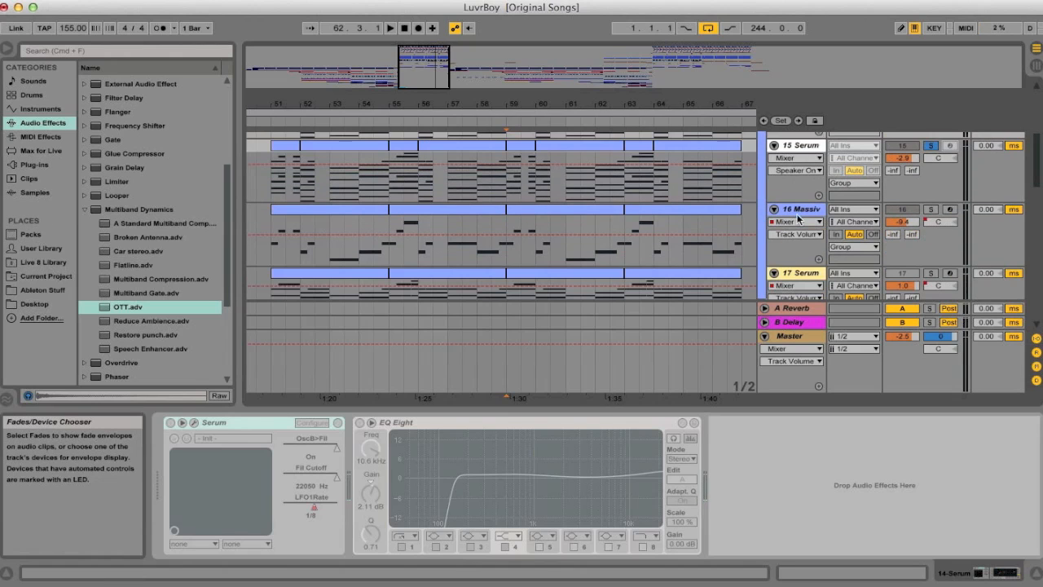
# Step: Open the Massive plug-in of the 16 Massive track and play that track soloed from 59.1.1
pyautogui.click(798, 210)
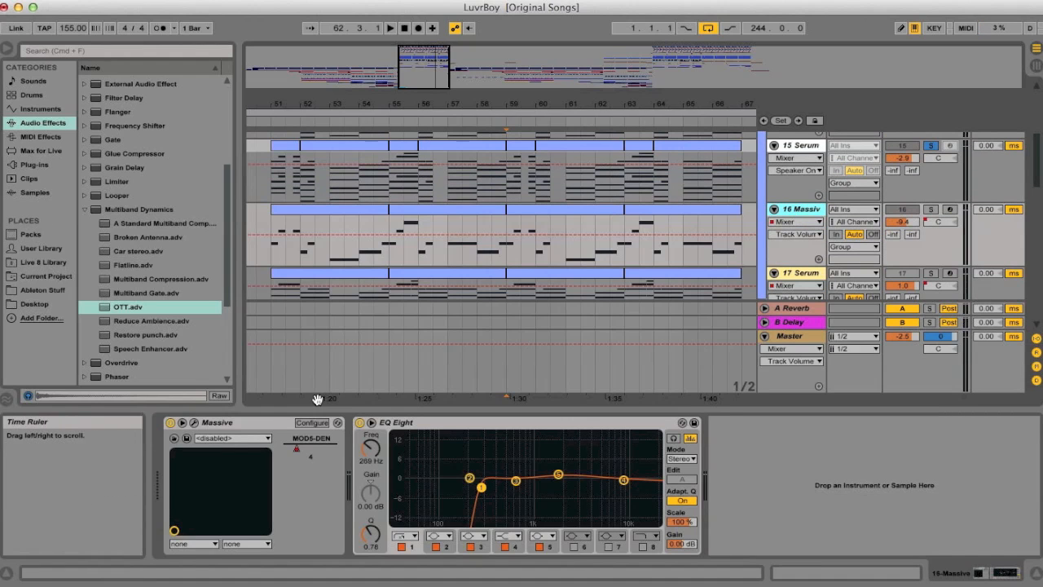
pyautogui.click(193, 425)
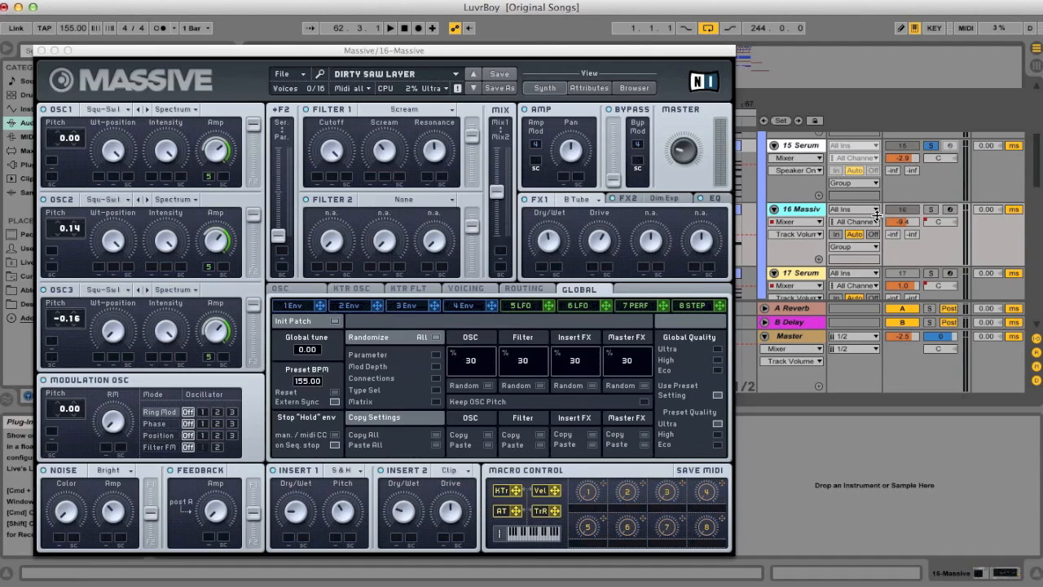
pyautogui.click(932, 210)
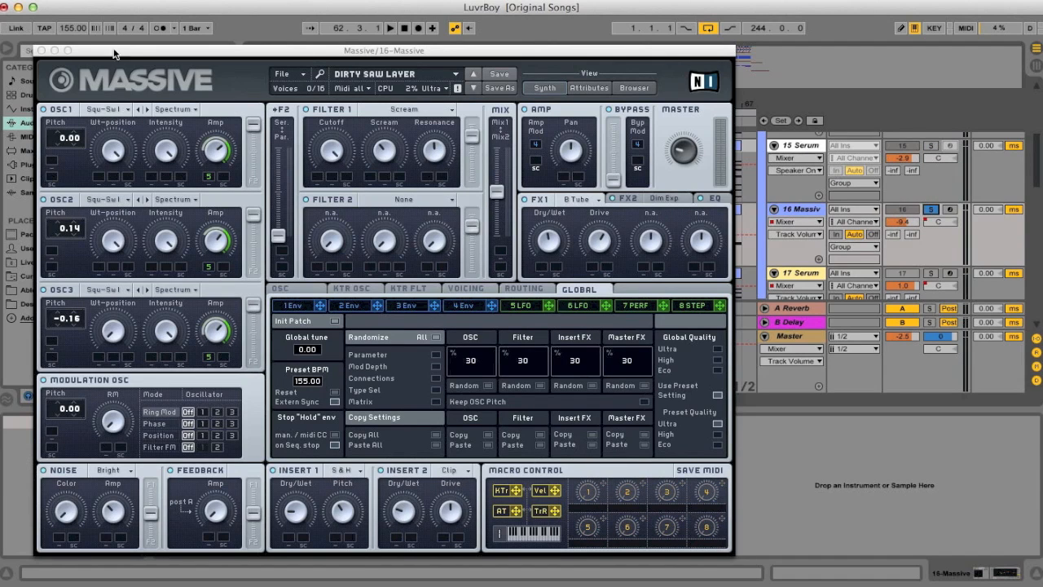
pyautogui.moveTo(102, 54); pyautogui.dragTo(101, 47)
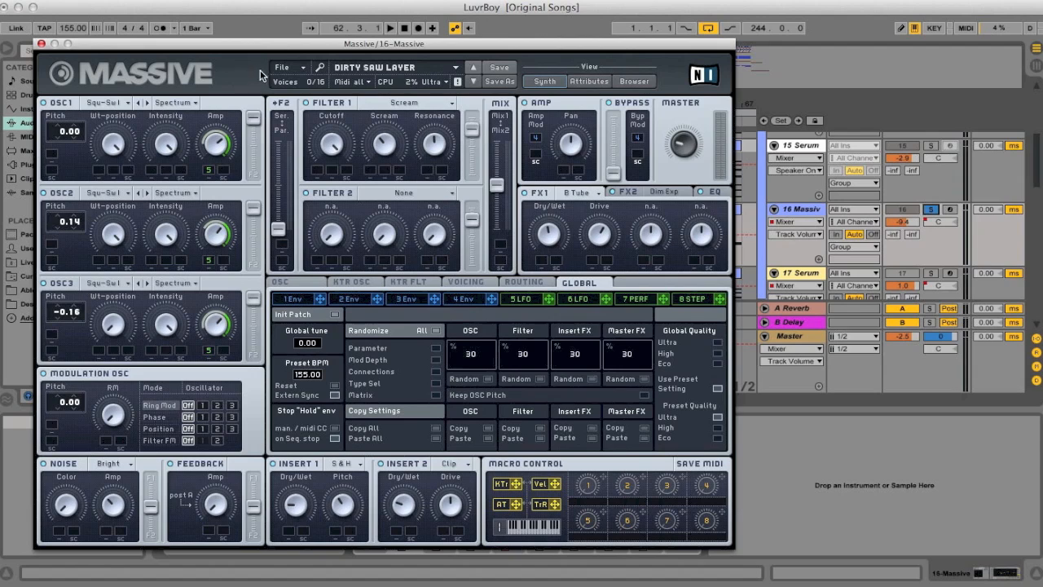
pyautogui.press('space')
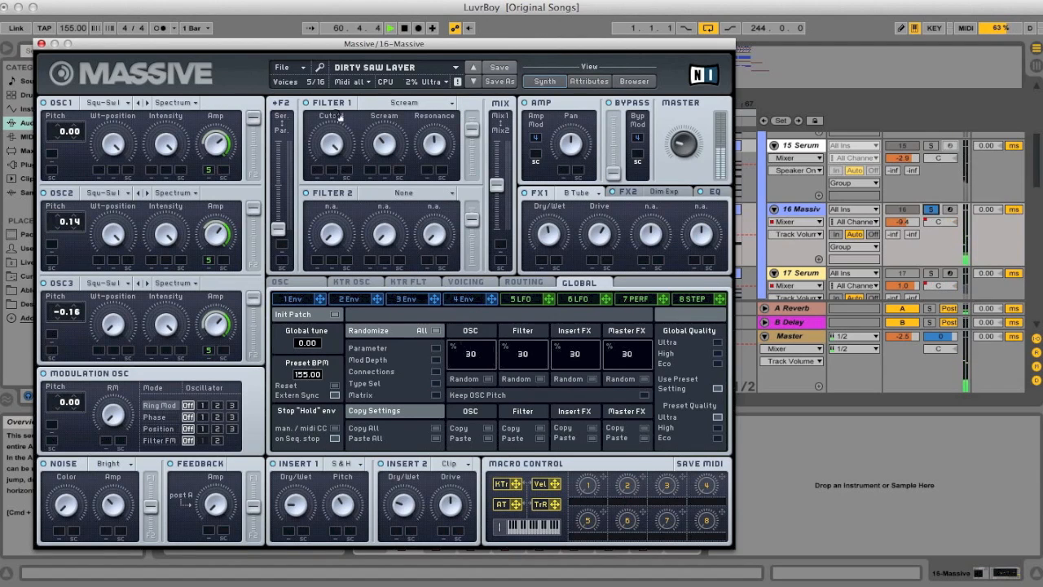
pyautogui.press('space')
# Step: Inspect LFO 5, the voicing settings, FX1, FX2 and EQ of the Massive patch, and close its window
pyautogui.click(523, 300)
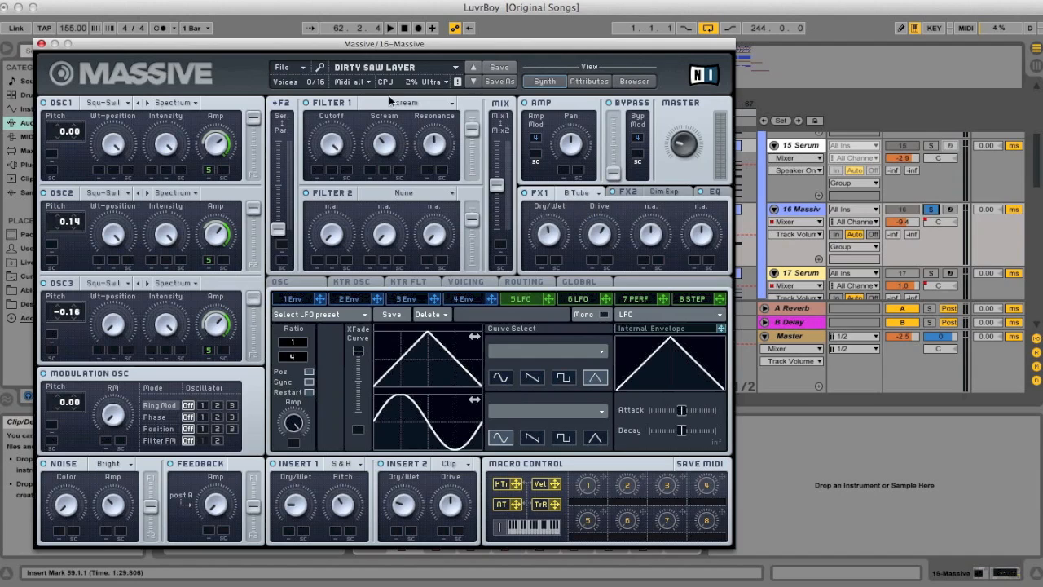
pyautogui.click(479, 282)
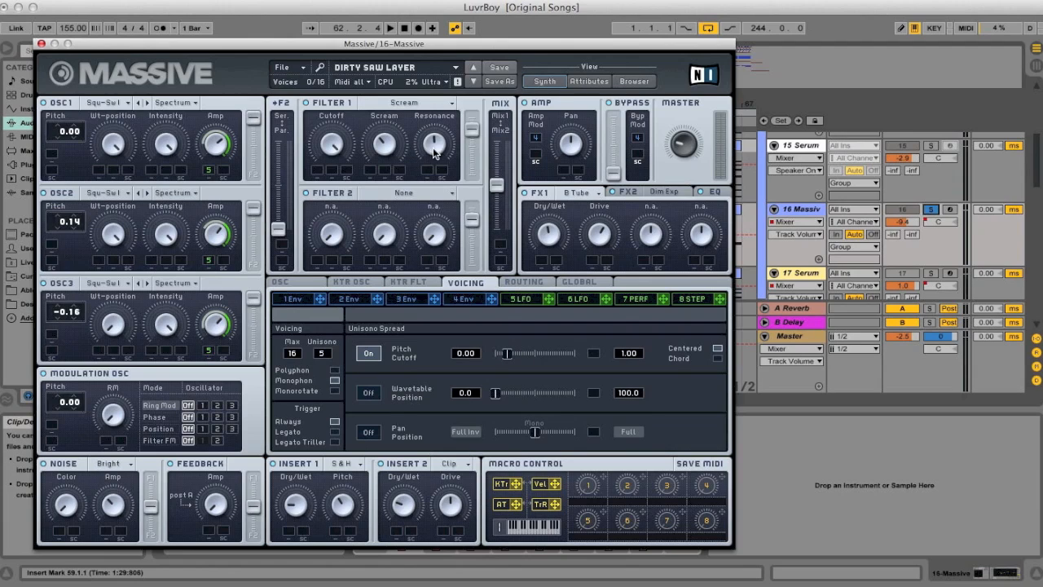
pyautogui.click(660, 192)
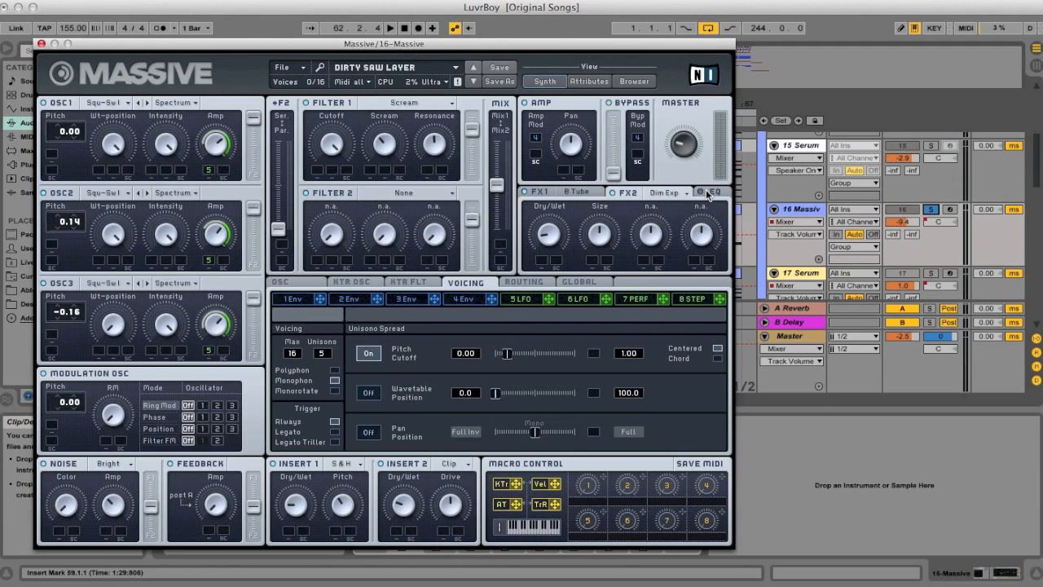
pyautogui.click(706, 194)
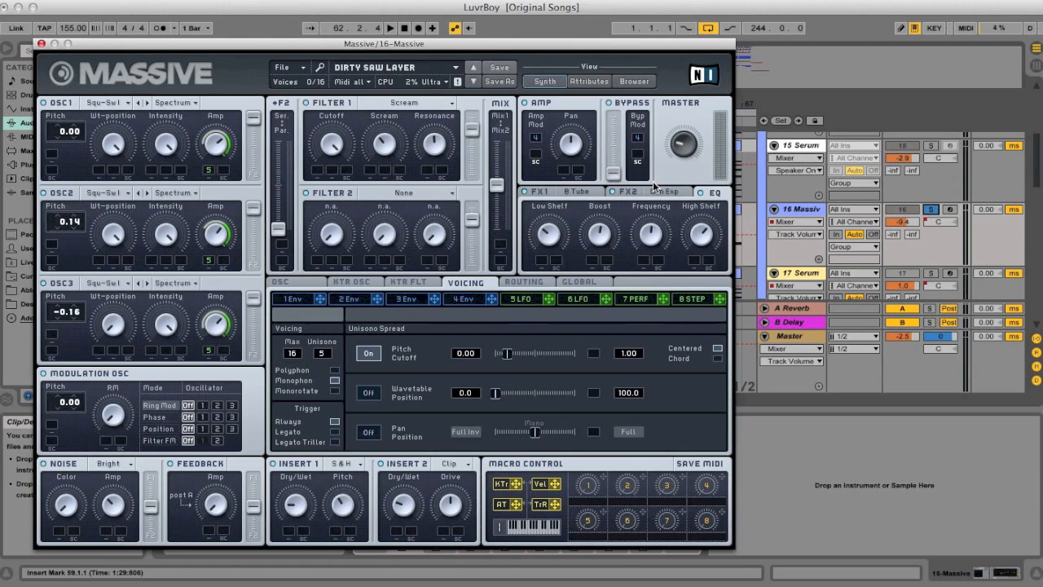
pyautogui.click(651, 194)
pyautogui.click(558, 192)
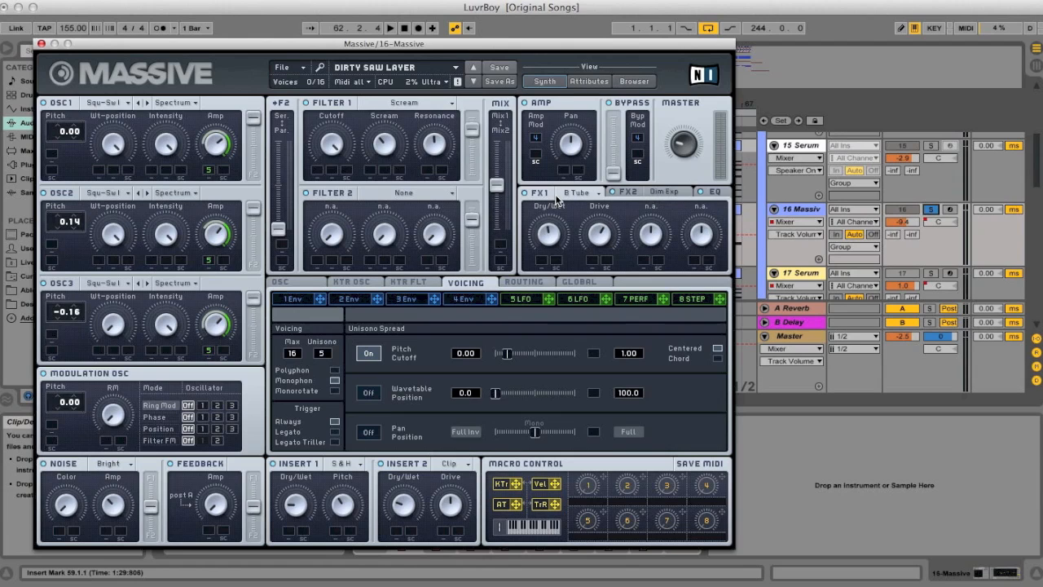
pyautogui.click(42, 44)
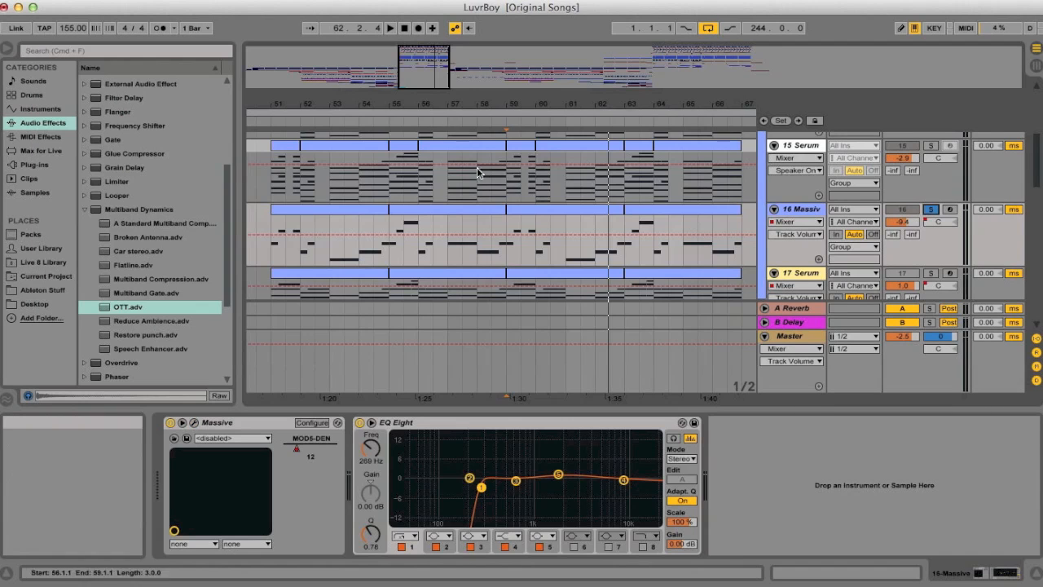
# Step: Solo the 17 Serum track and hide the device view to enlarge the arrangement
pyautogui.scroll(-1, 489, 181)
pyautogui.click(931, 259)
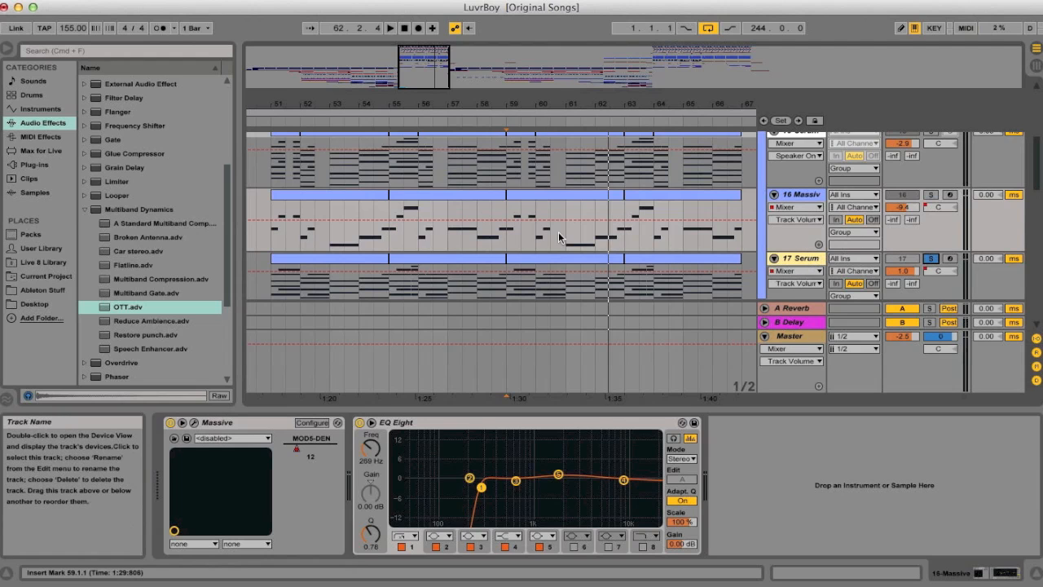
pyautogui.scroll(-3, 559, 238)
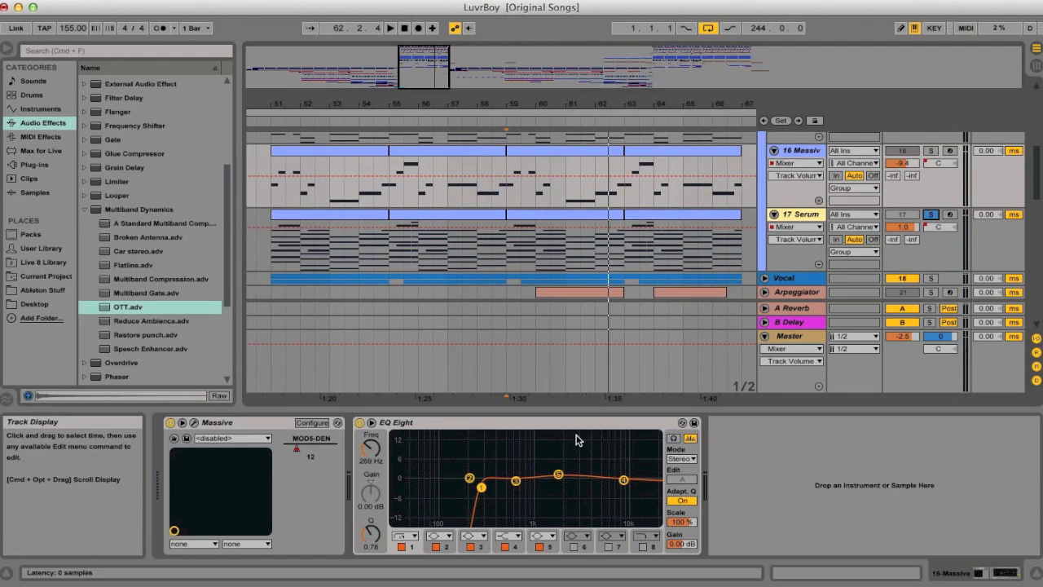
pyautogui.moveTo(598, 411); pyautogui.dragTo(598, 563)
pyautogui.scroll(5, 552, 332)
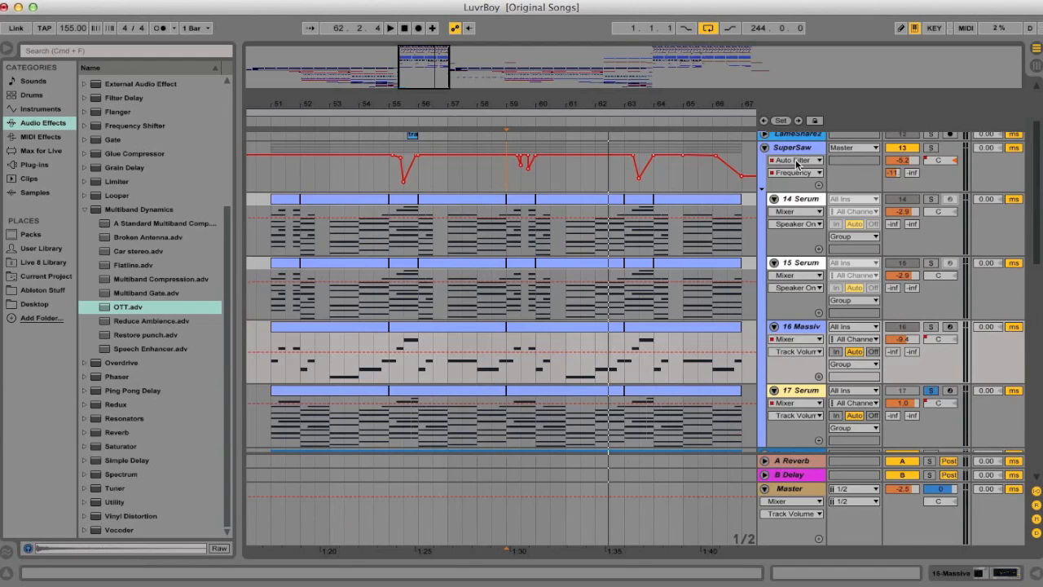
# Step: Solo the SuperSaw group and play it from 59.1.1, moving the insert mark to 63.1.1
pyautogui.click(791, 151)
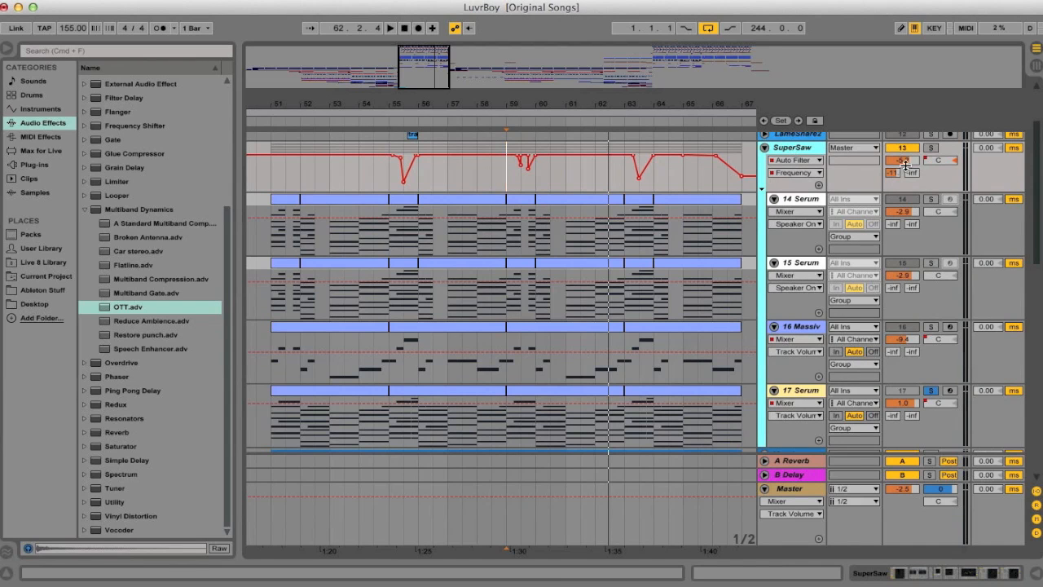
pyautogui.click(931, 147)
pyautogui.click(379, 205)
pyautogui.press('space')
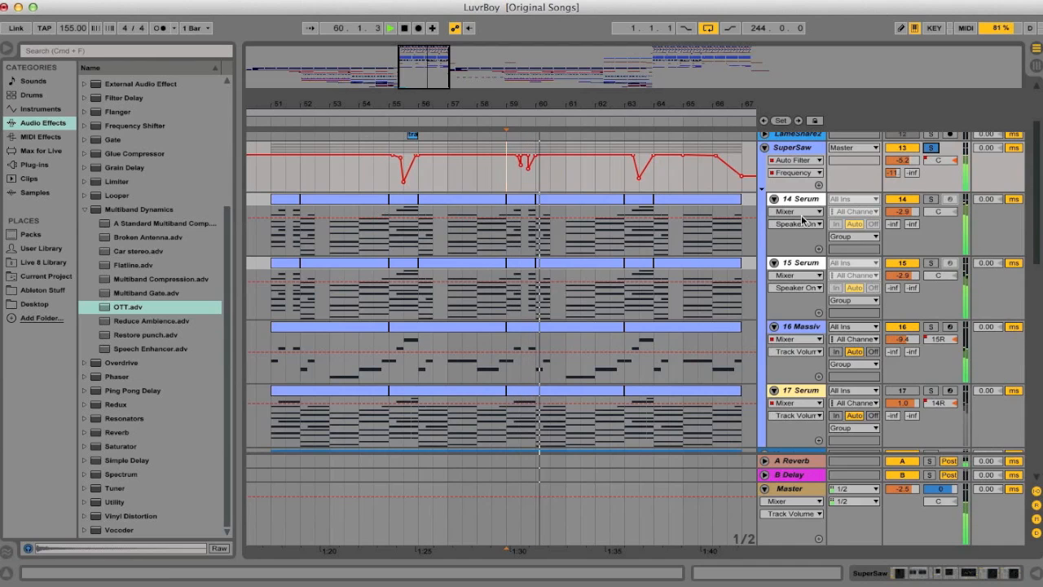
pyautogui.click(626, 233)
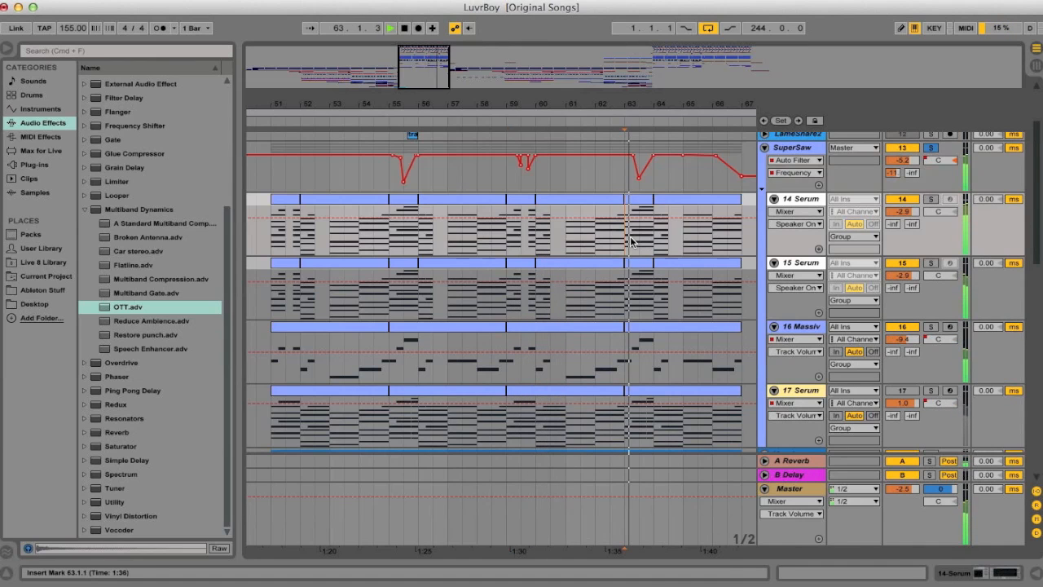
# Step: Show the mixer's Track Panning automation on the SuperSaw group
pyautogui.click(804, 162)
pyautogui.click(786, 270)
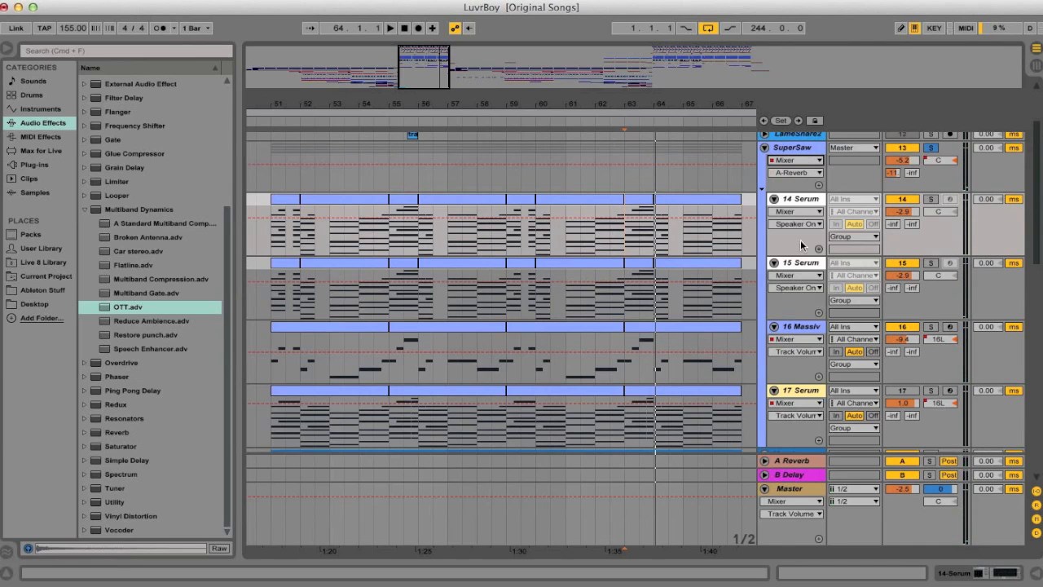
pyautogui.click(803, 173)
pyautogui.click(797, 201)
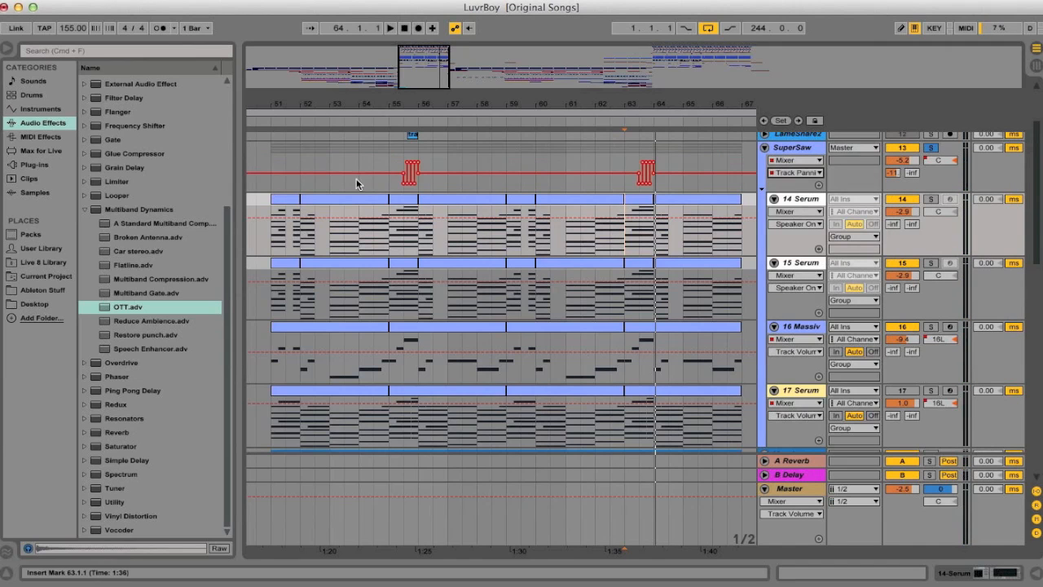
# Step: Examine the SuperSaw panning automation around bar 55 up close and play it from 55.1.1
pyautogui.moveTo(394, 113); pyautogui.dragTo(402, 103)
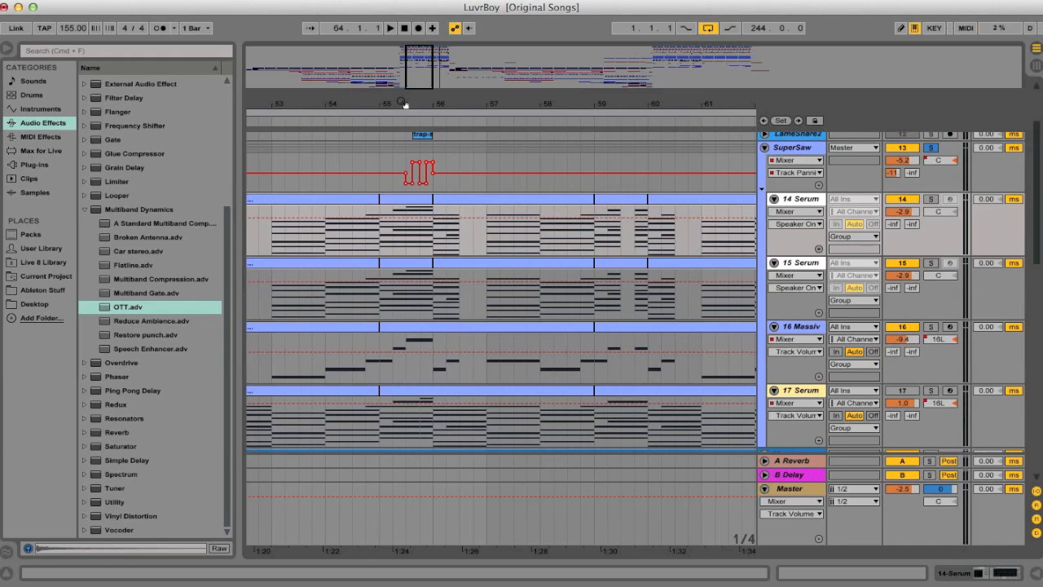
pyautogui.moveTo(402, 103); pyautogui.dragTo(400, 103)
pyautogui.click(410, 159)
pyautogui.click(369, 152)
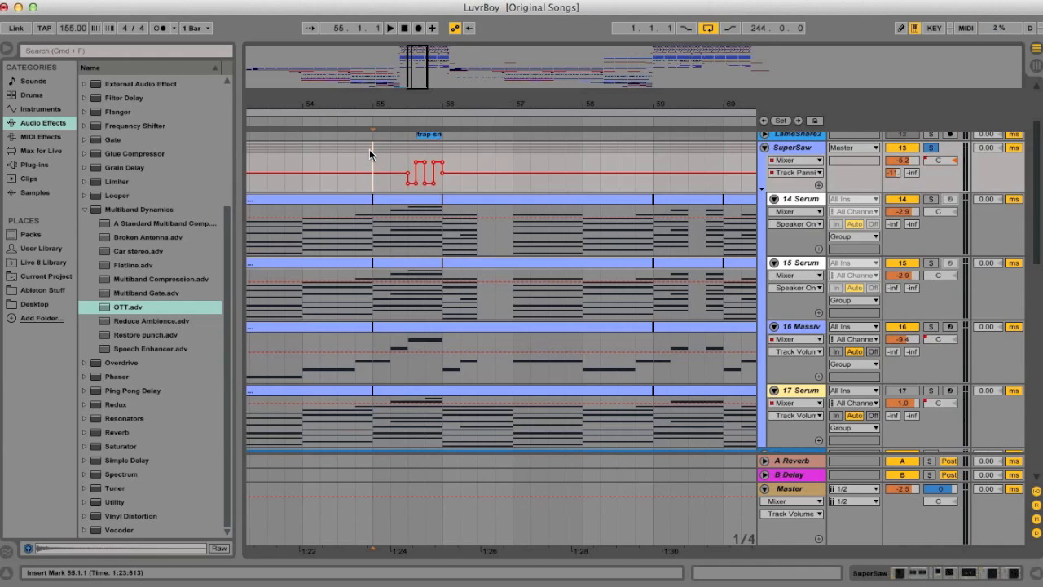
pyautogui.press('space')
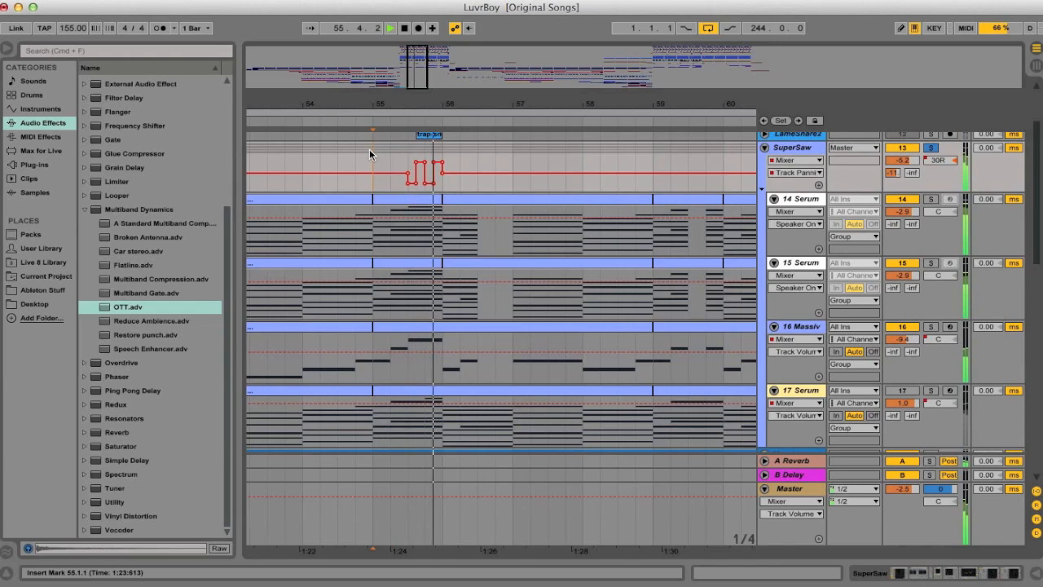
pyautogui.press('space')
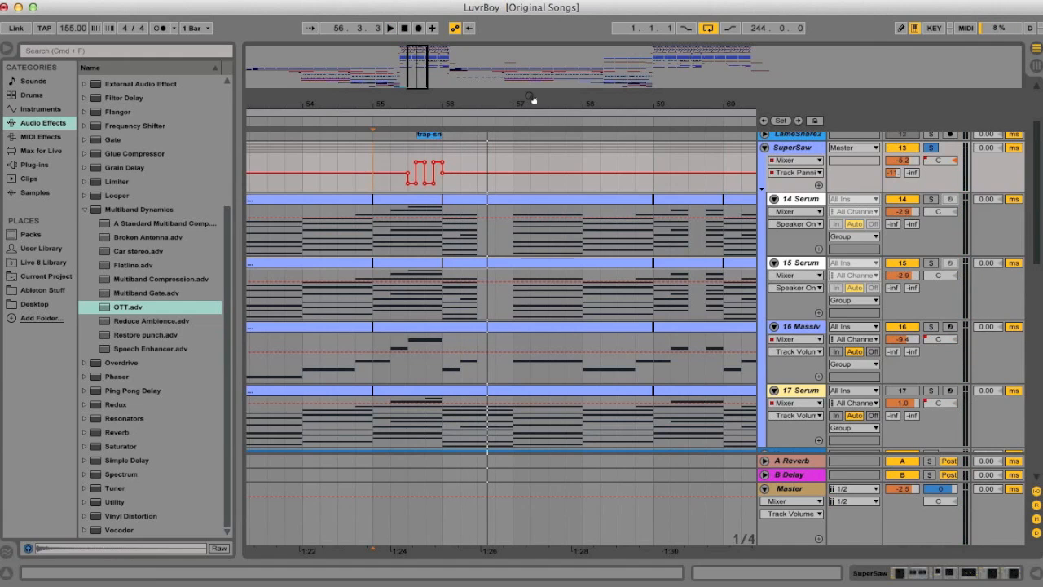
# Step: Inspect the Reverb device on the A Reverb return track, and fold the return track again
pyautogui.moveTo(425, 79); pyautogui.dragTo(424, 51)
pyautogui.hscroll(3, 438, 206)
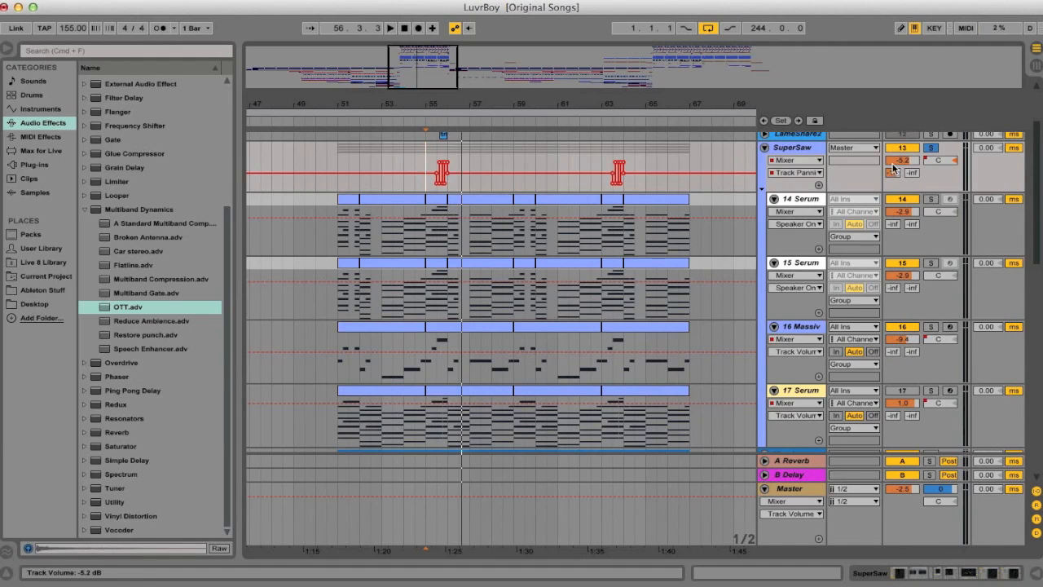
pyautogui.click(775, 462)
pyautogui.click(764, 461)
pyautogui.doubleClick(802, 414)
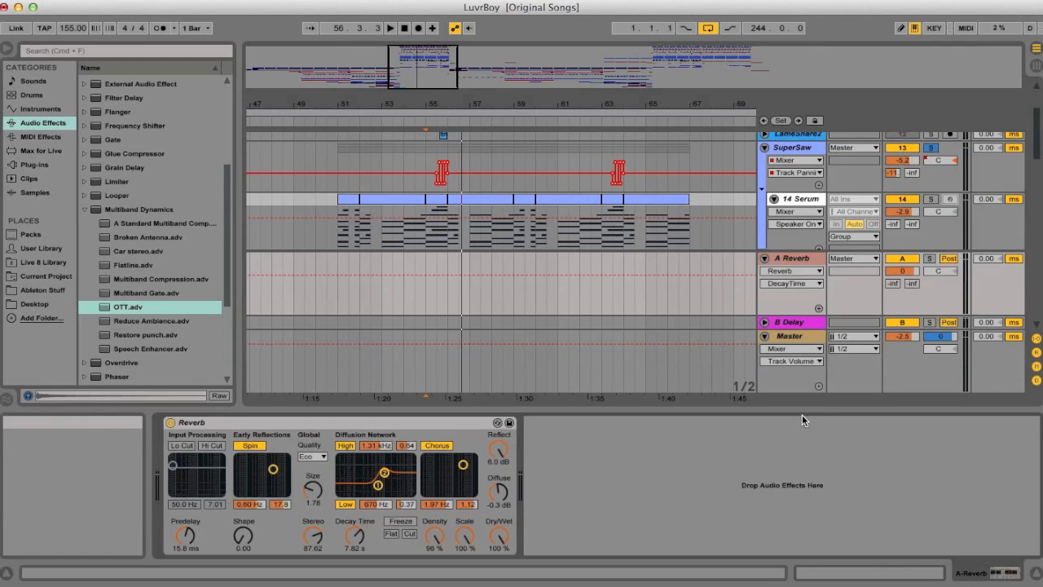
pyautogui.click(764, 258)
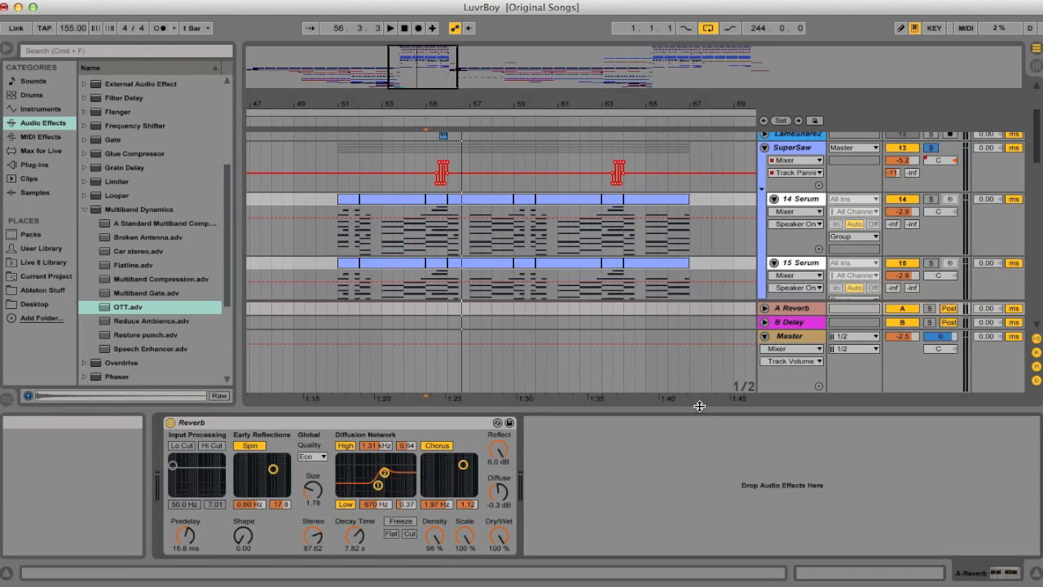
pyautogui.moveTo(699, 406); pyautogui.dragTo(696, 440)
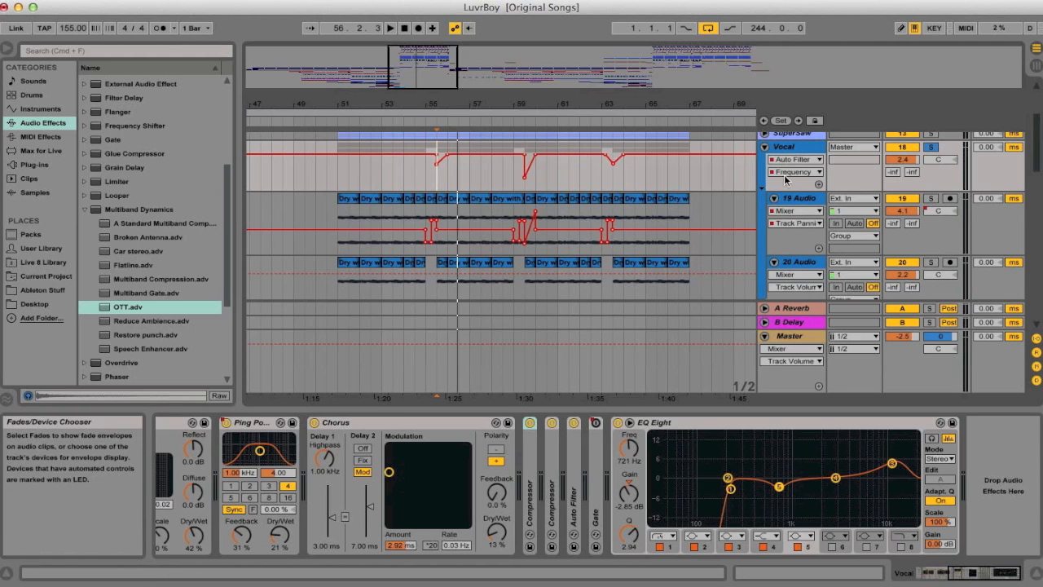
# Step: Solo the Arpeggiator tracks, 24 to 27 Audio, 28 Massive and 29 Kontakt 5 together with the Vocal group, in an enlarged arrangement
pyautogui.moveTo(759, 409); pyautogui.dragTo(722, 580)
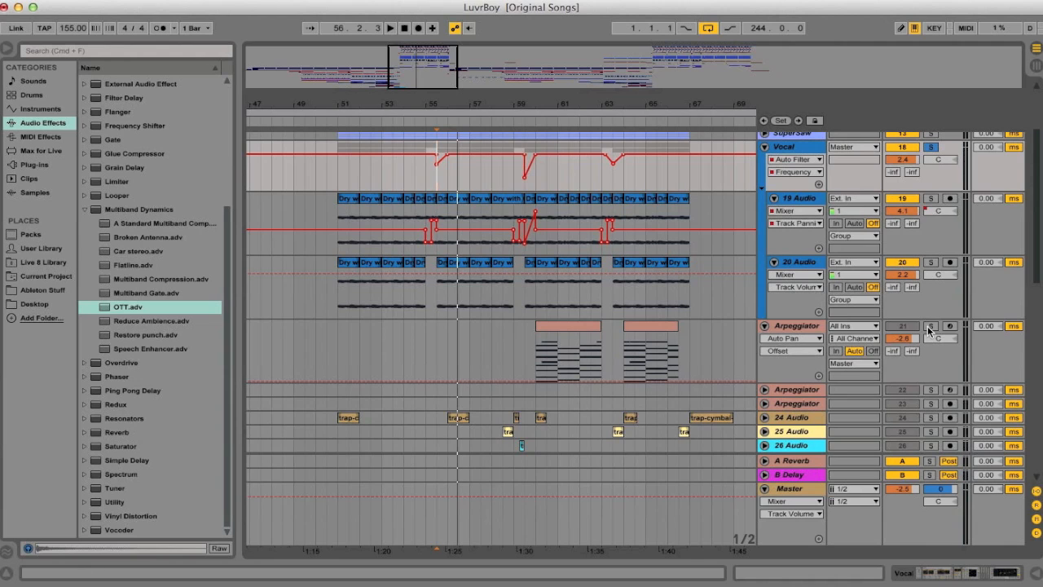
pyautogui.click(930, 326)
pyautogui.scroll(-4, 928, 326)
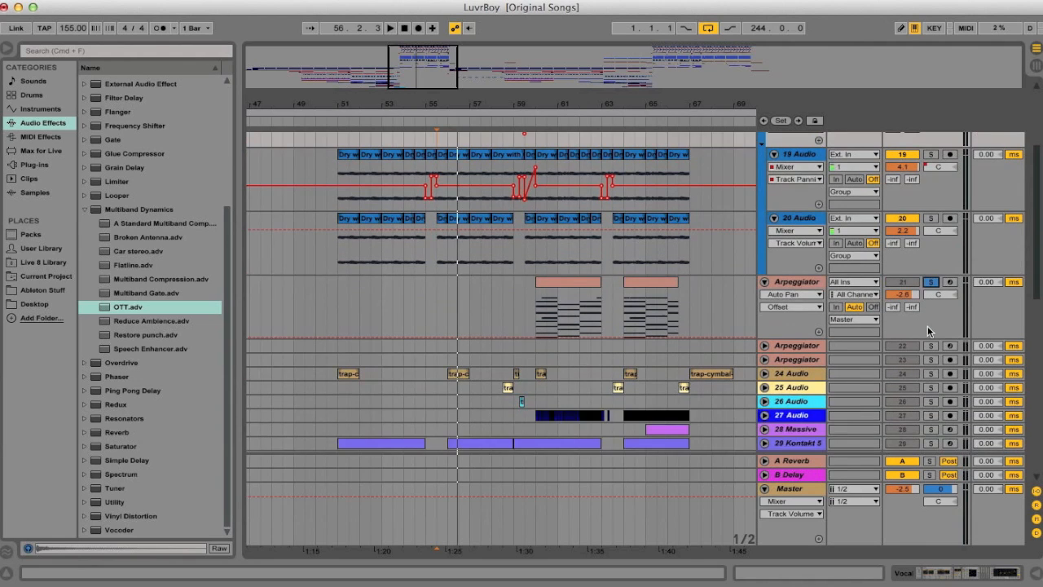
pyautogui.click(929, 329)
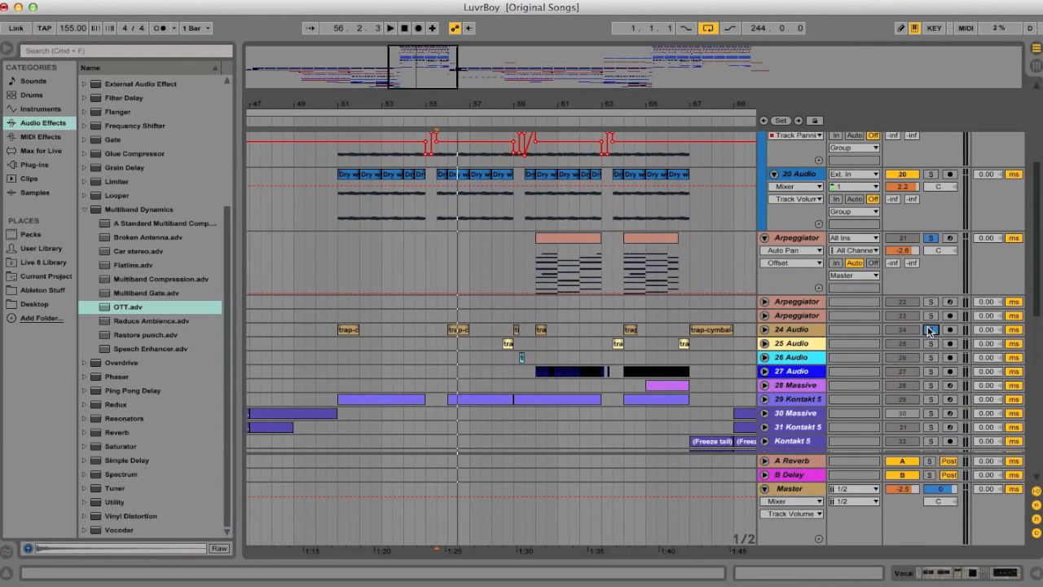
pyautogui.click(930, 385)
pyautogui.click(932, 398)
# Step: Play the soloed vocal, arpeggiator, audio, Massive and Kontakt layers from 51.1.1
pyautogui.scroll(3, 573, 288)
pyautogui.click(333, 308)
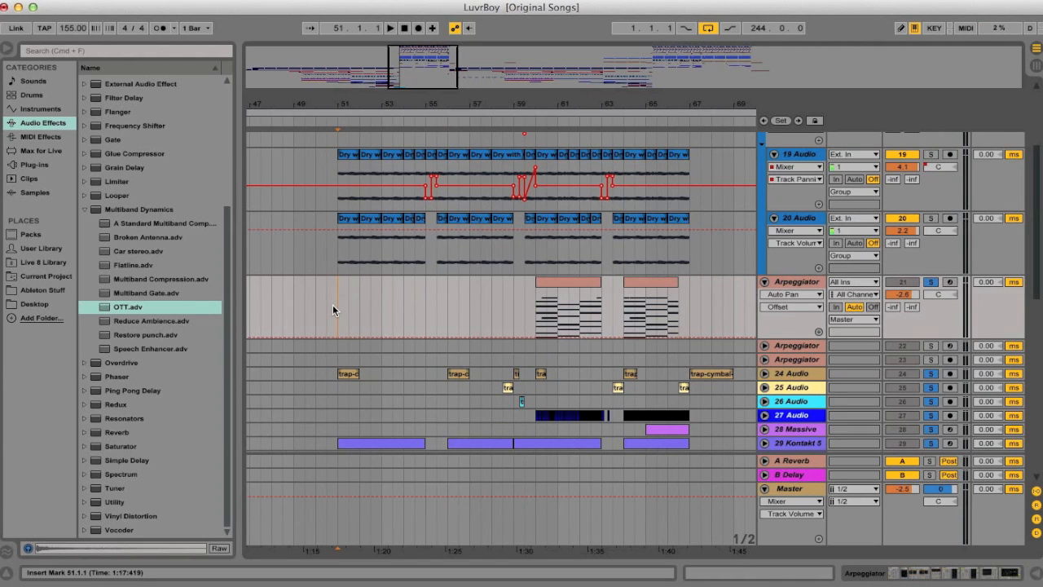
pyautogui.press('space')
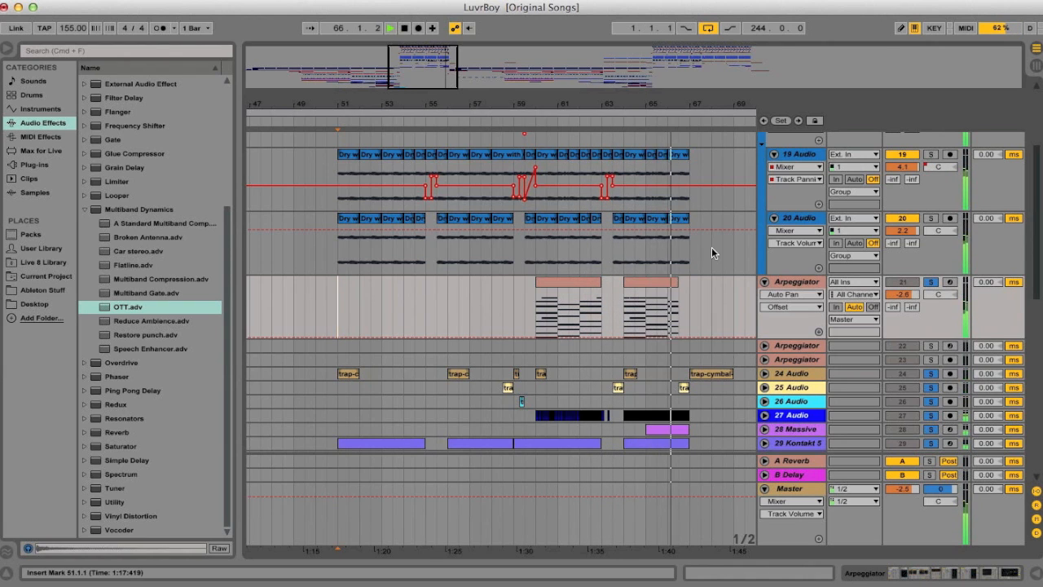
pyautogui.press('space')
# Step: Select the Vocal group and show its effects chain
pyautogui.scroll(2, 711, 253)
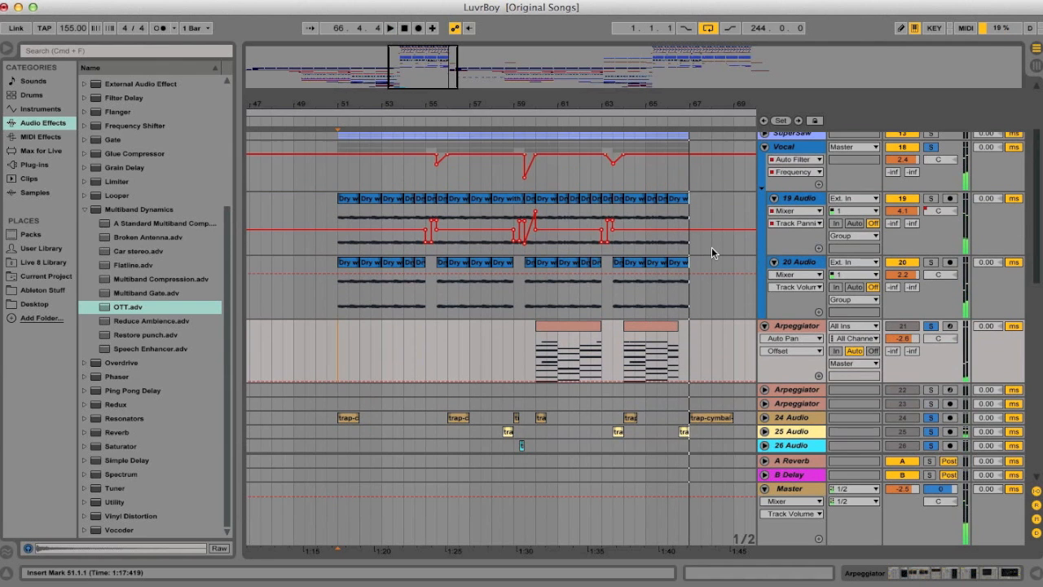
pyautogui.scroll(2, 712, 253)
pyautogui.click(803, 201)
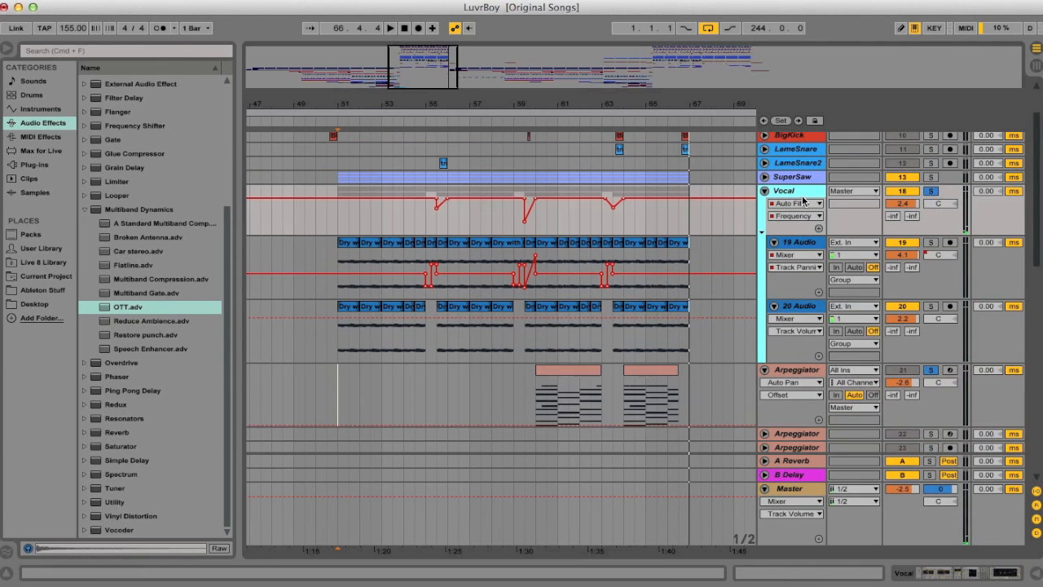
pyautogui.doubleClick(799, 194)
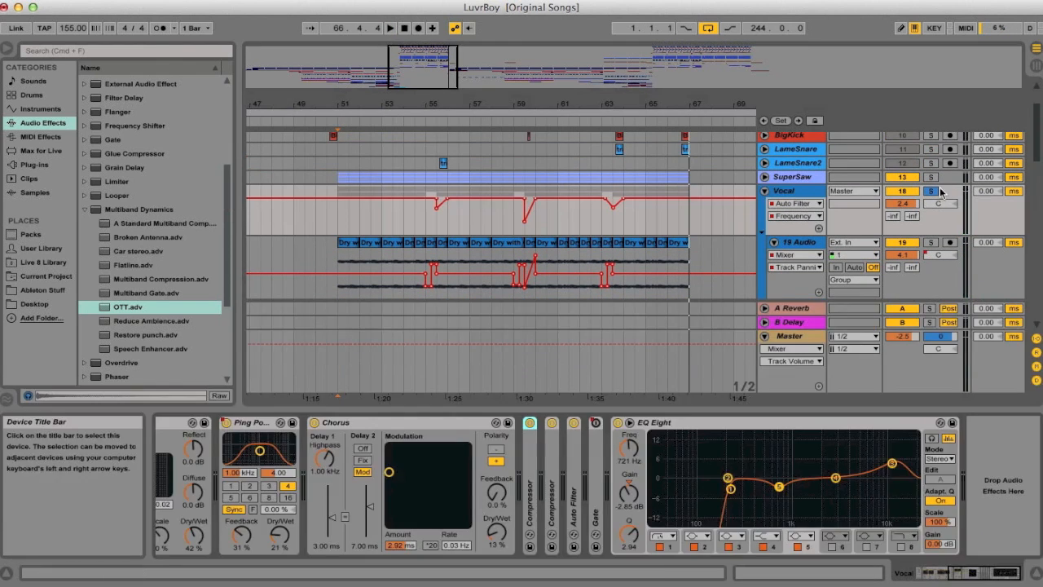
# Step: Play the soloed Vocal group from 51.1.1 and examine its effects chain from Utility and Reverb through to EQ Eight
pyautogui.press('space')
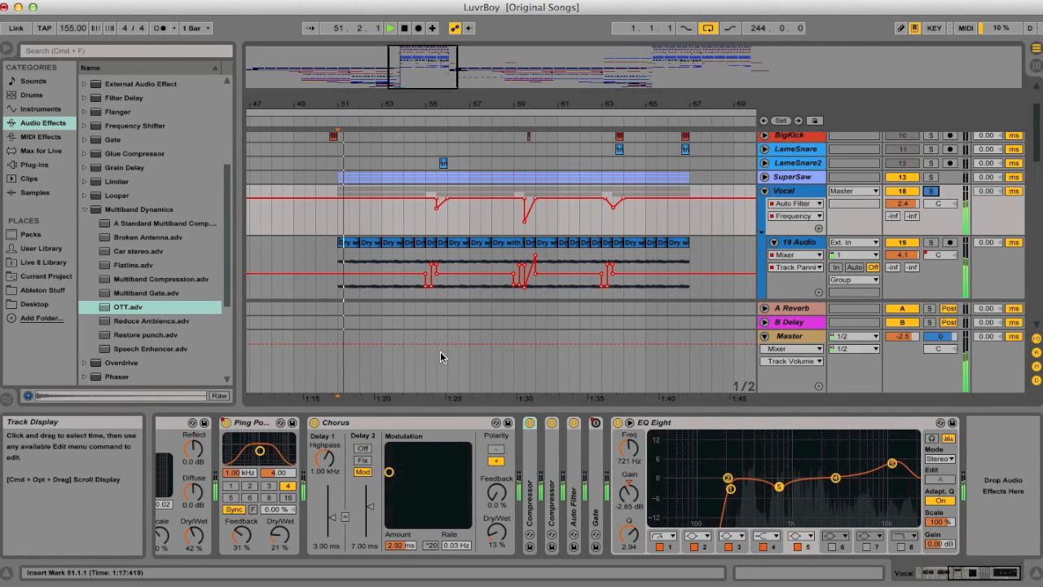
pyautogui.hscroll(-3, 461, 487)
pyautogui.hscroll(-3, 460, 488)
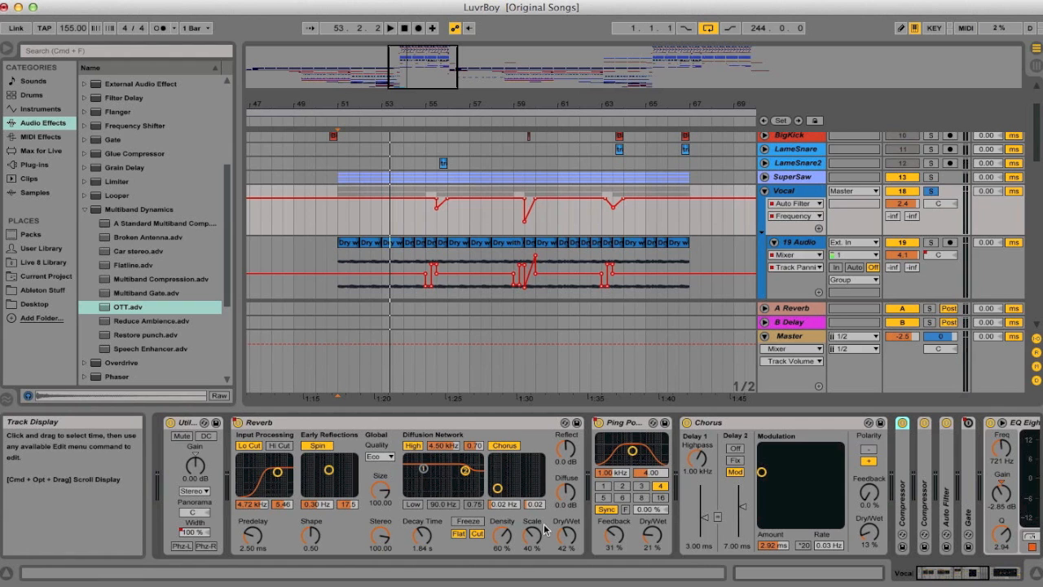
pyautogui.hscroll(2, 478, 477)
pyautogui.hscroll(5, 479, 477)
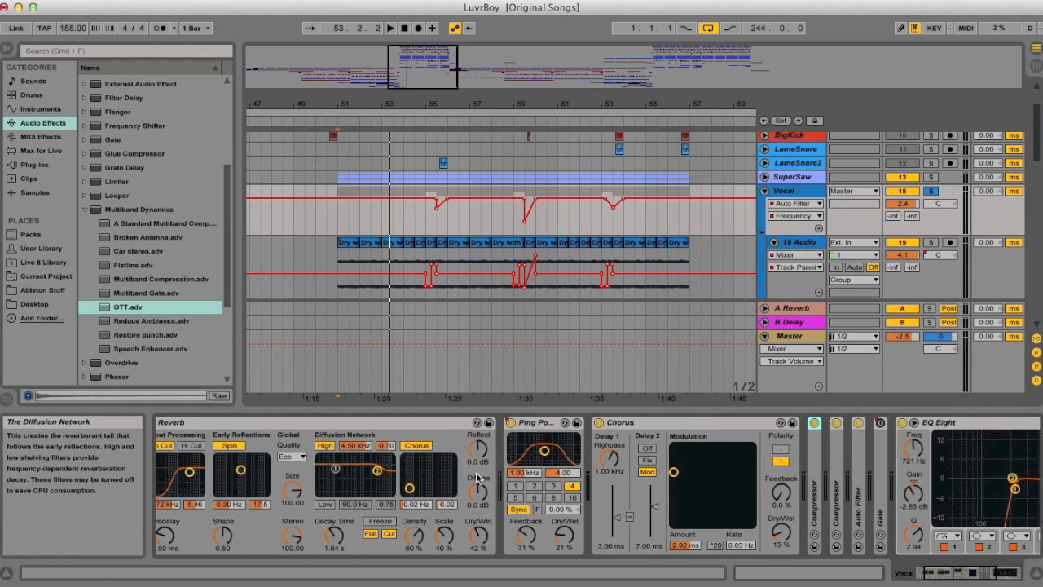
pyautogui.hscroll(5, 570, 493)
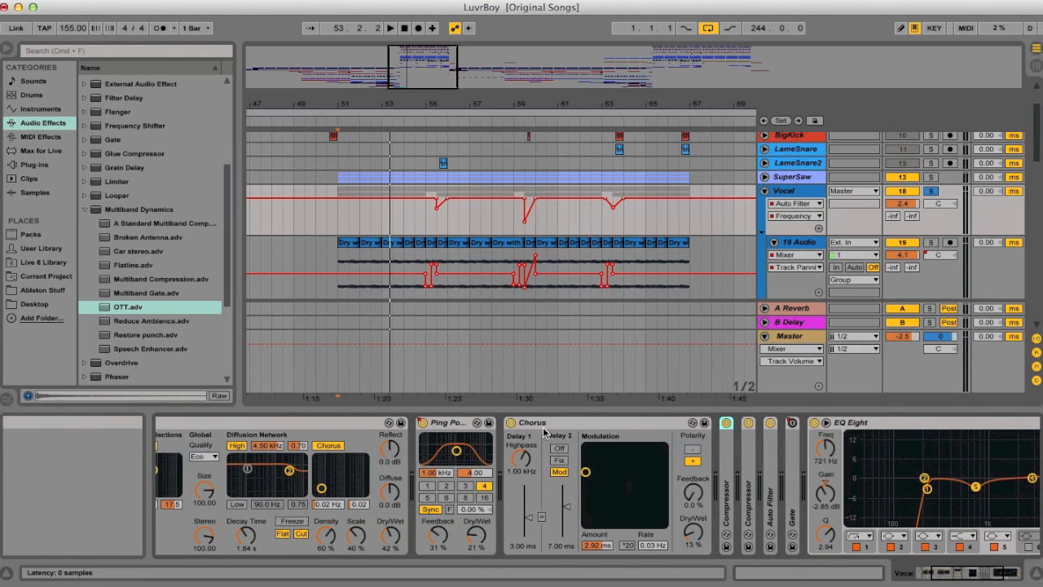
pyautogui.hscroll(8, 544, 432)
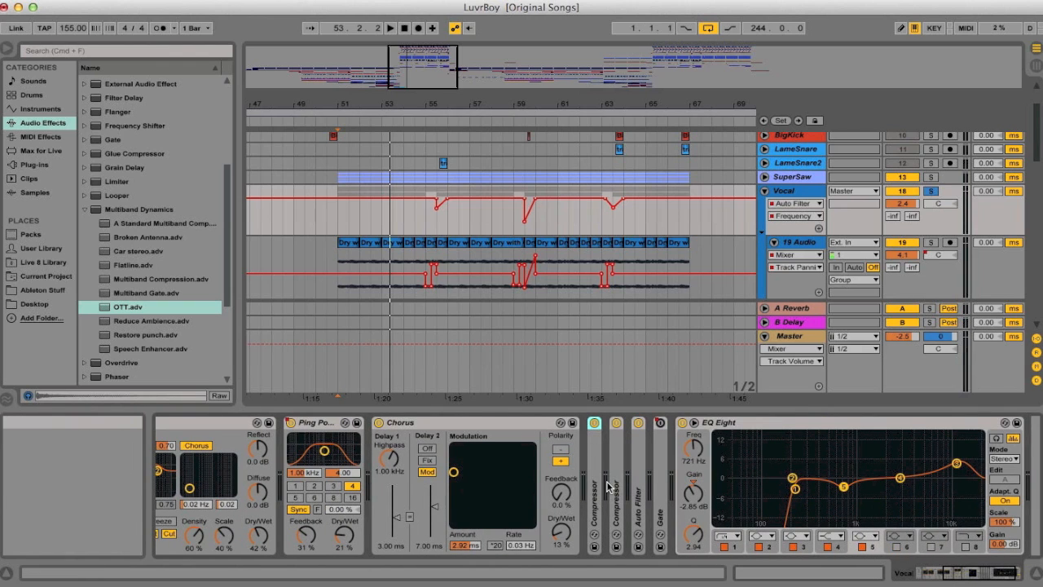
pyautogui.hscroll(2, 608, 486)
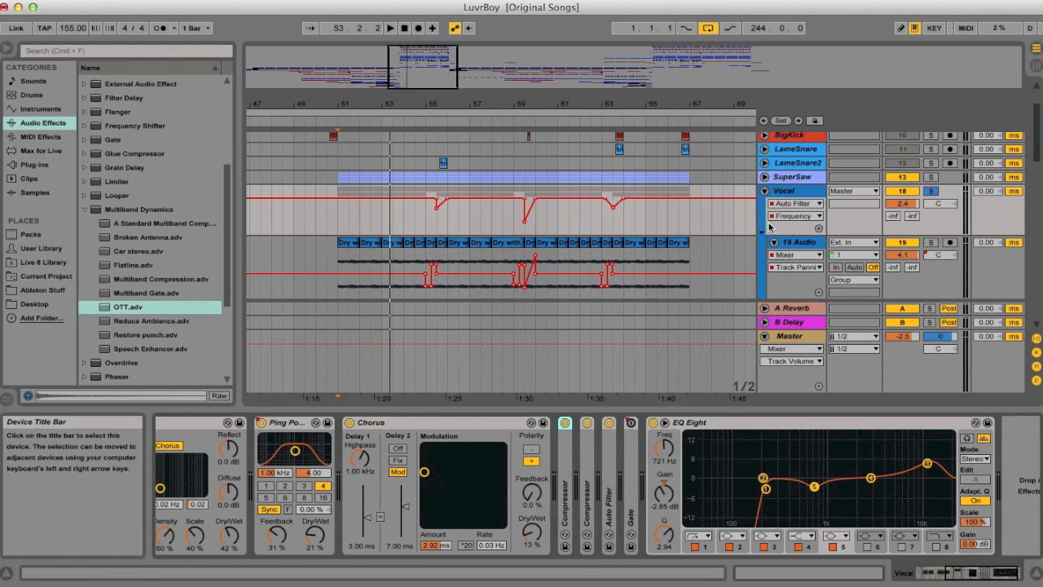
# Step: Play the Vocal group's Auto Filter sweep from 55.3.1, and switch the group's displayed automation to the Gate device
pyautogui.click(435, 231)
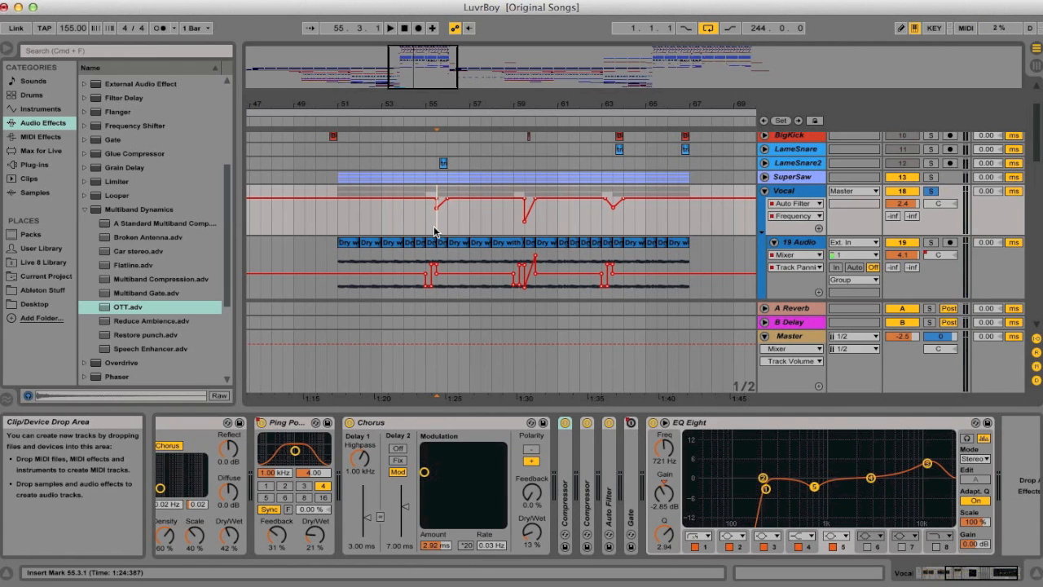
pyautogui.press('space')
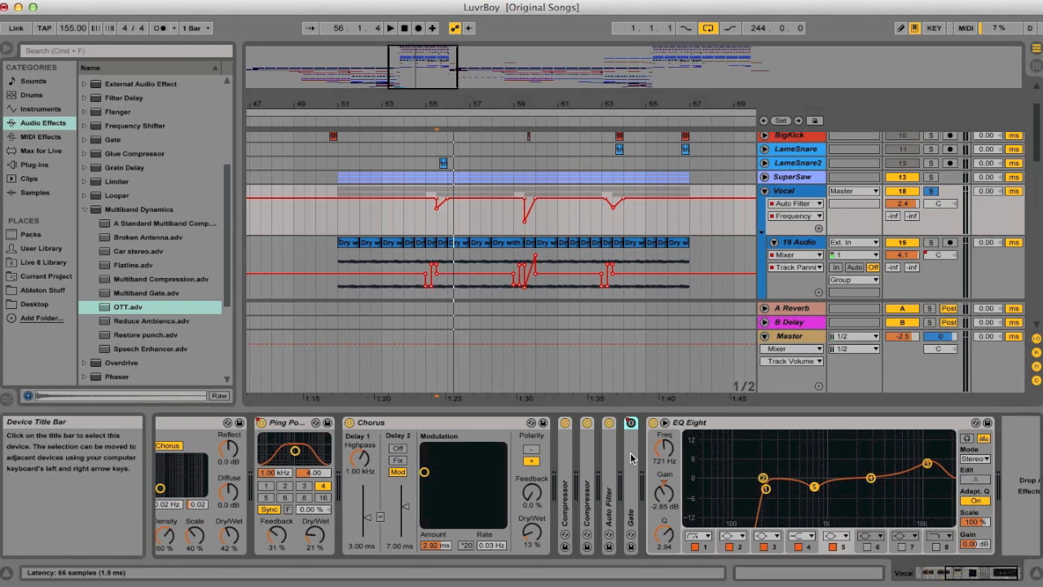
pyautogui.click(812, 204)
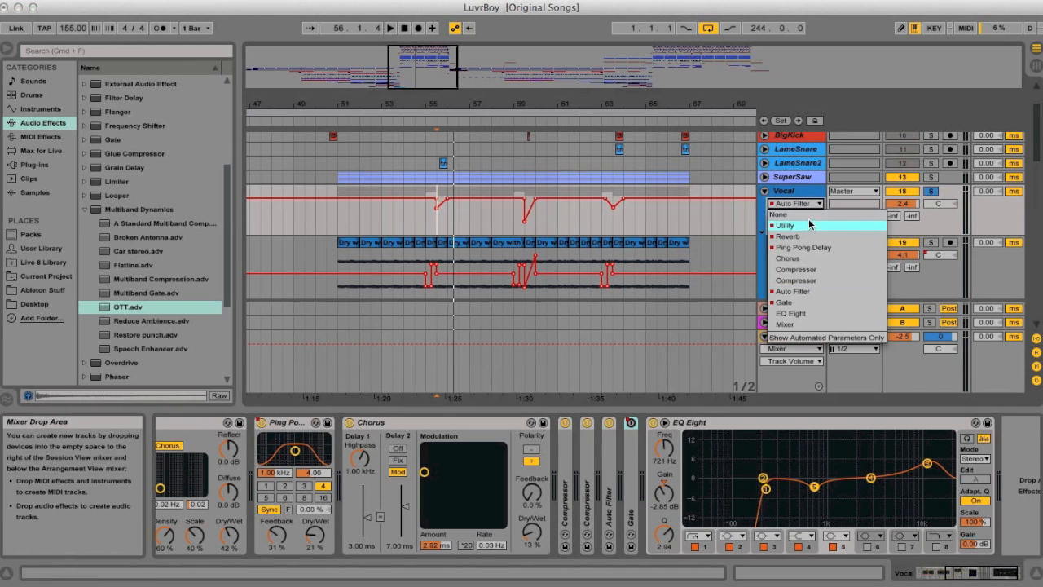
pyautogui.click(784, 303)
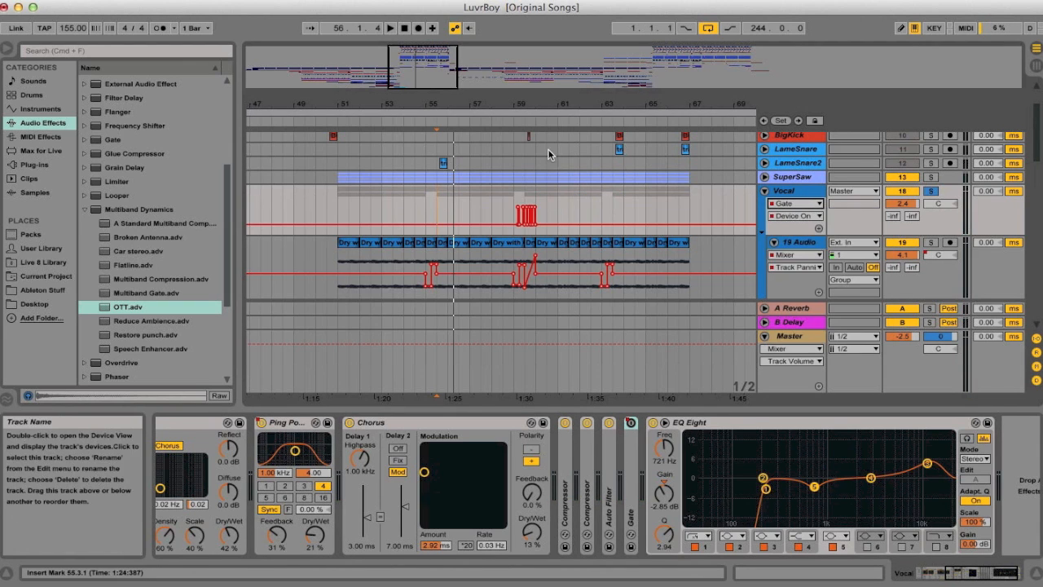
# Step: Play the Vocal group's gate on/off automation from 59.1.1 in an enlarged arrangement view
pyautogui.click(514, 197)
pyautogui.press('+')
pyautogui.press('space')
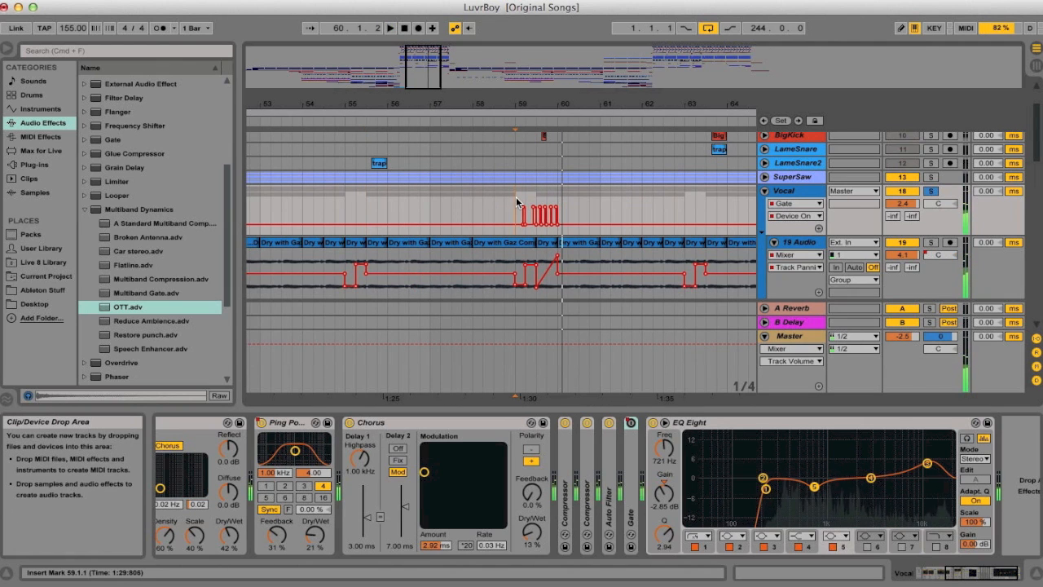
pyautogui.hscroll(2, 687, 444)
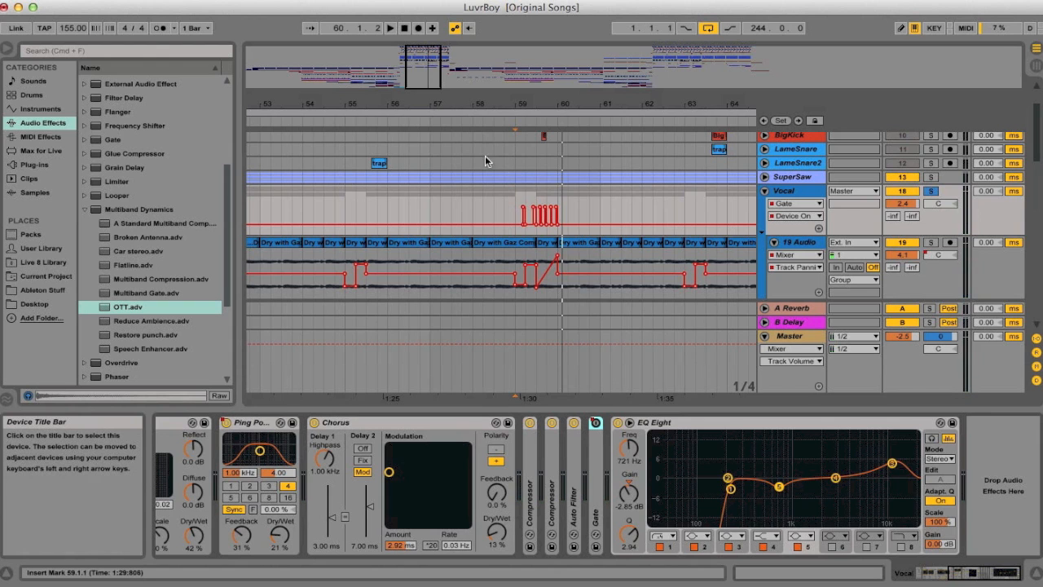
pyautogui.press('-')
pyautogui.press('-')
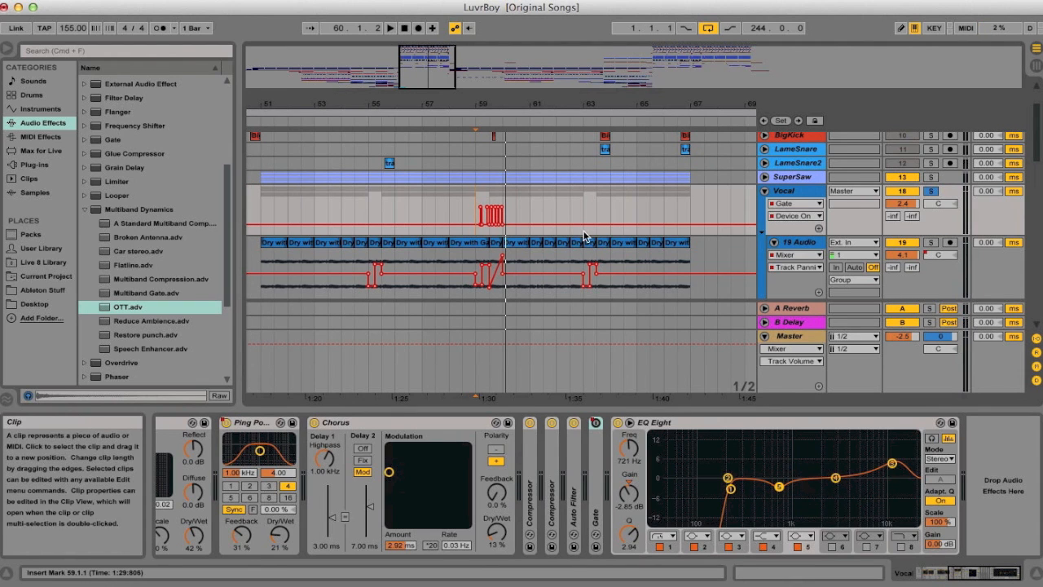
# Step: Solo the 19 Audio track, open its vocal clip at 51.1.1 in the clip view, and play it
pyautogui.scroll(-1, 585, 231)
pyautogui.click(557, 235)
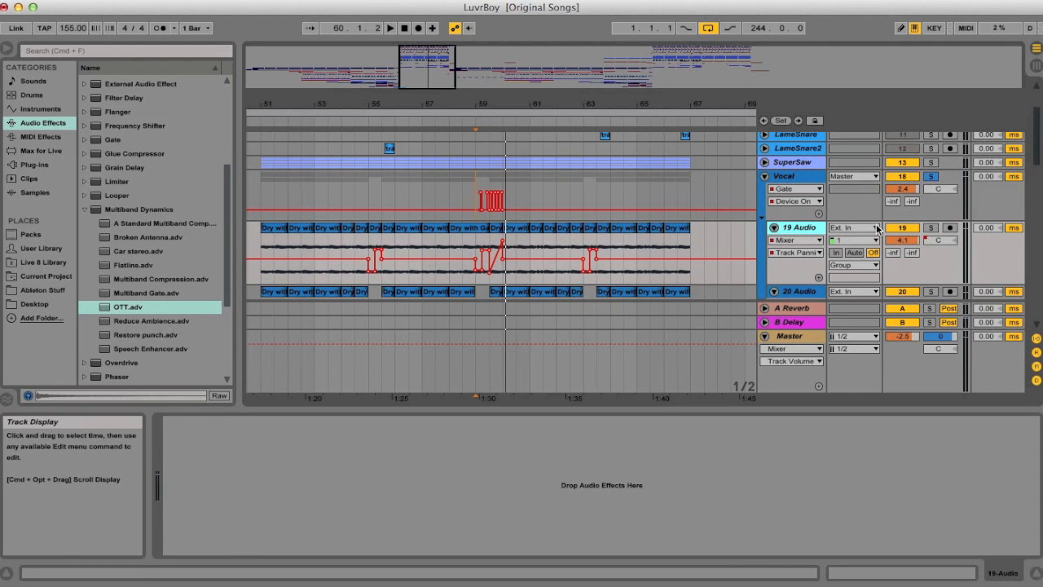
pyautogui.click(931, 227)
pyautogui.click(281, 228)
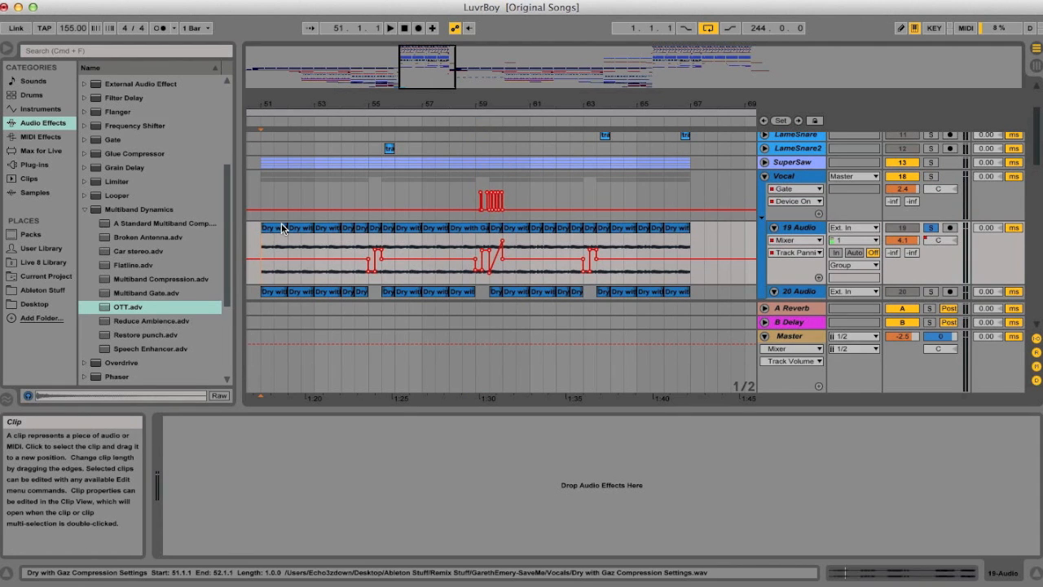
pyautogui.doubleClick(282, 229)
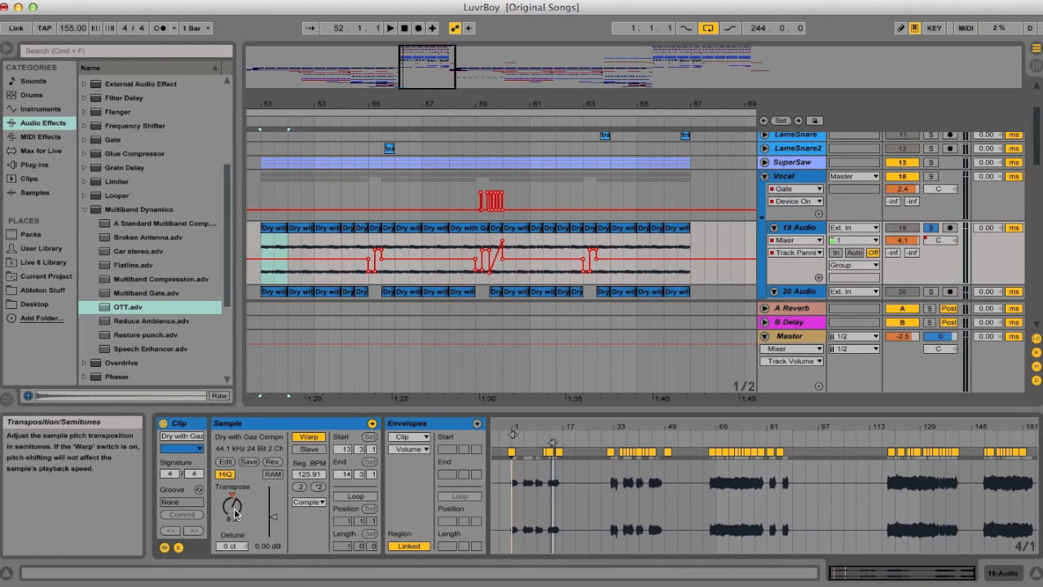
pyautogui.press('space')
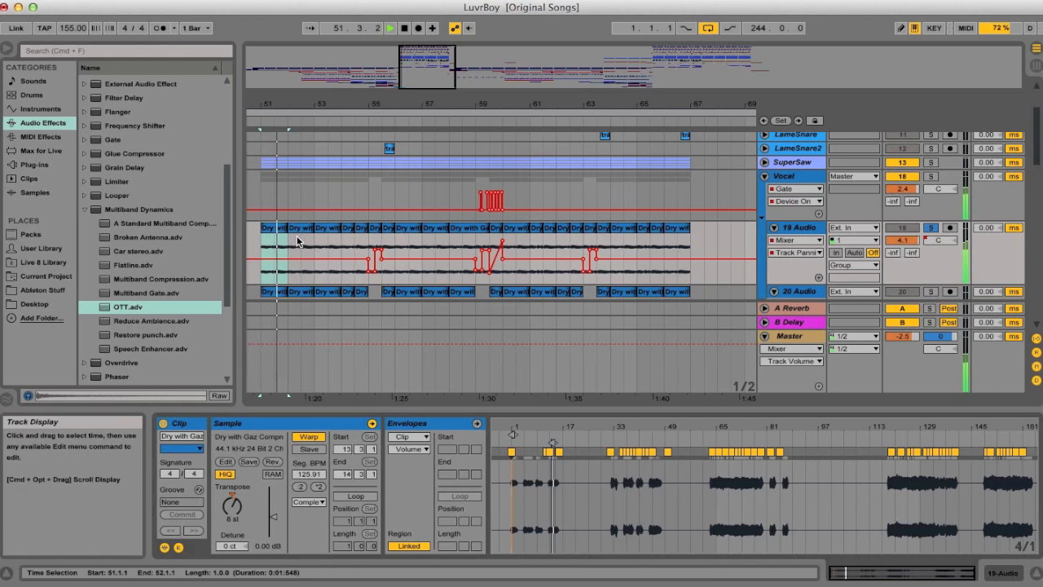
pyautogui.press('space')
# Step: Inspect the transposition of the 19 Audio clips from 53.1.1 to 55.1.1, and play the track from 54.3.1
pyautogui.click(338, 228)
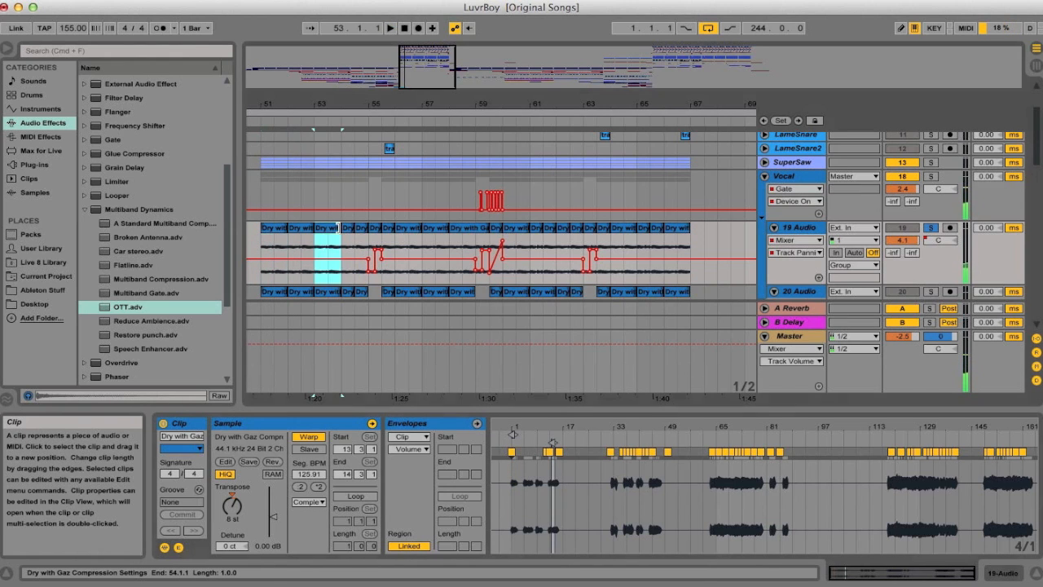
pyautogui.click(348, 227)
pyautogui.click(365, 227)
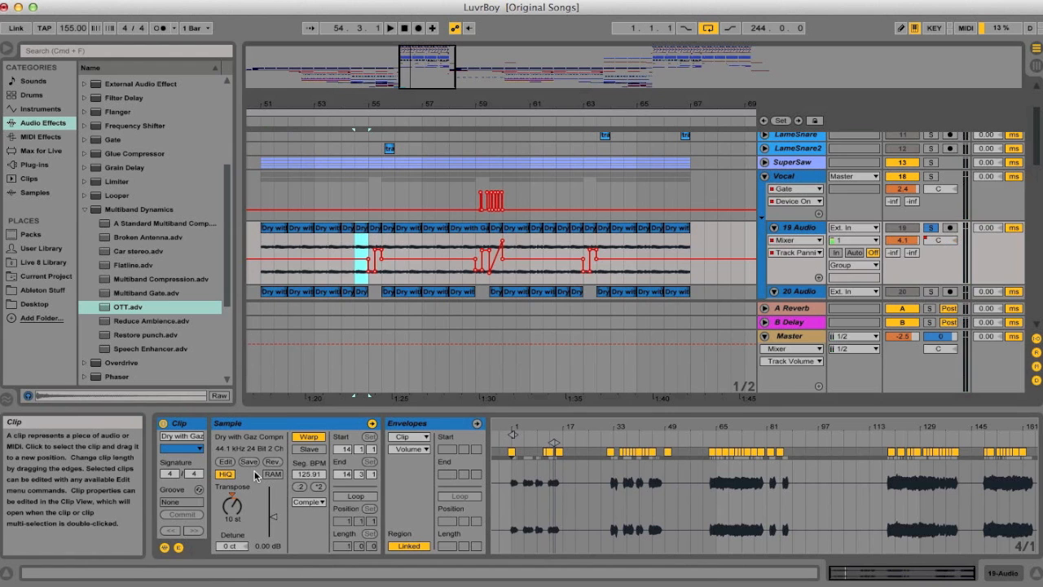
pyautogui.click(355, 248)
pyautogui.press('space')
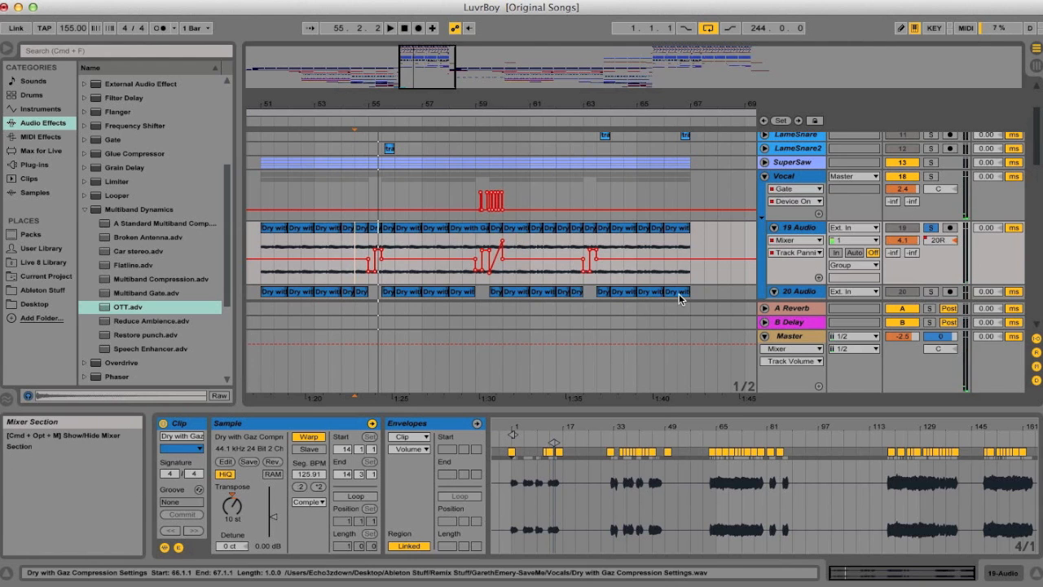
# Step: Inspect the transposition of the 19 Audio clip at 55.3.1, and play the track from there
pyautogui.click(386, 233)
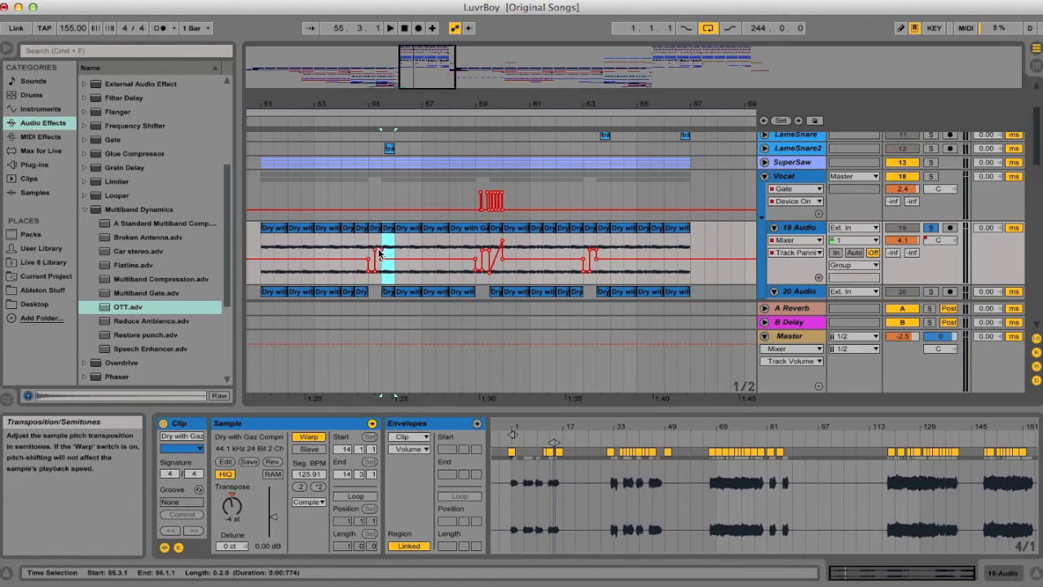
pyautogui.press('space')
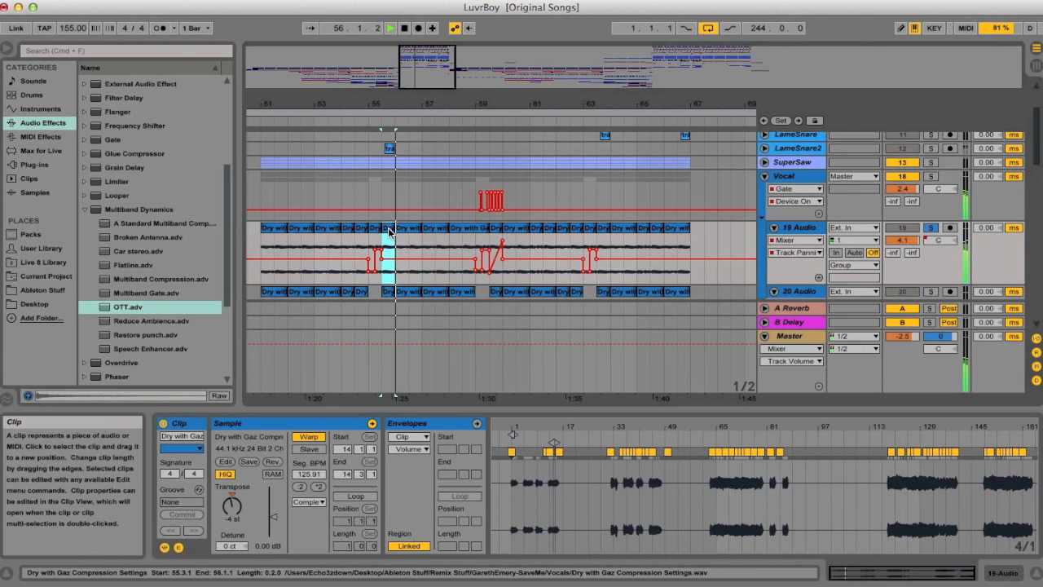
pyautogui.scroll(-1, 630, 203)
pyautogui.press('space')
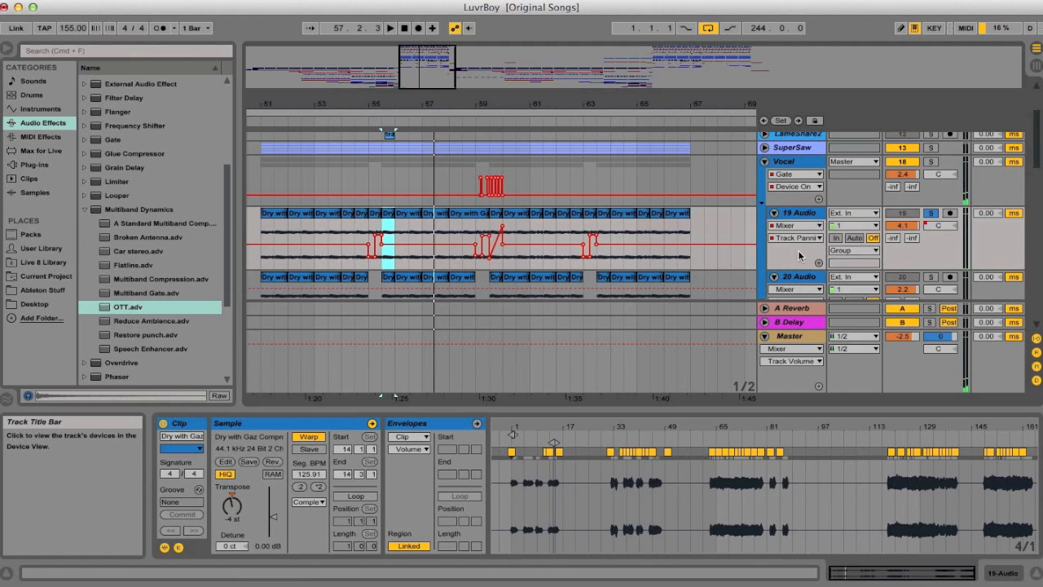
# Step: Show the Vocoder on the 20 Audio track, solo that track, and play it from 51.1.1
pyautogui.scroll(-5, 798, 256)
pyautogui.click(804, 203)
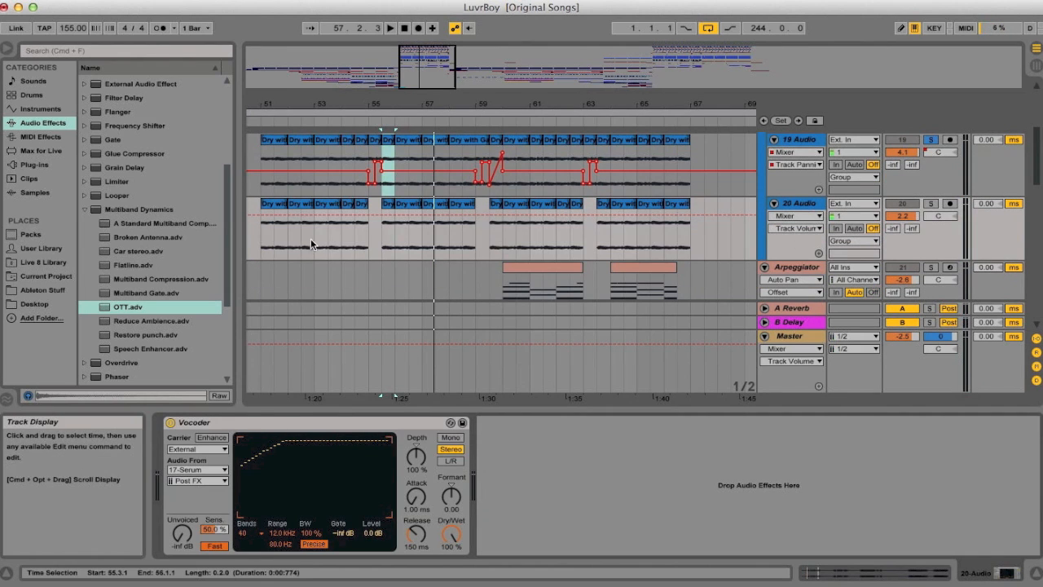
pyautogui.click(263, 241)
pyautogui.click(931, 203)
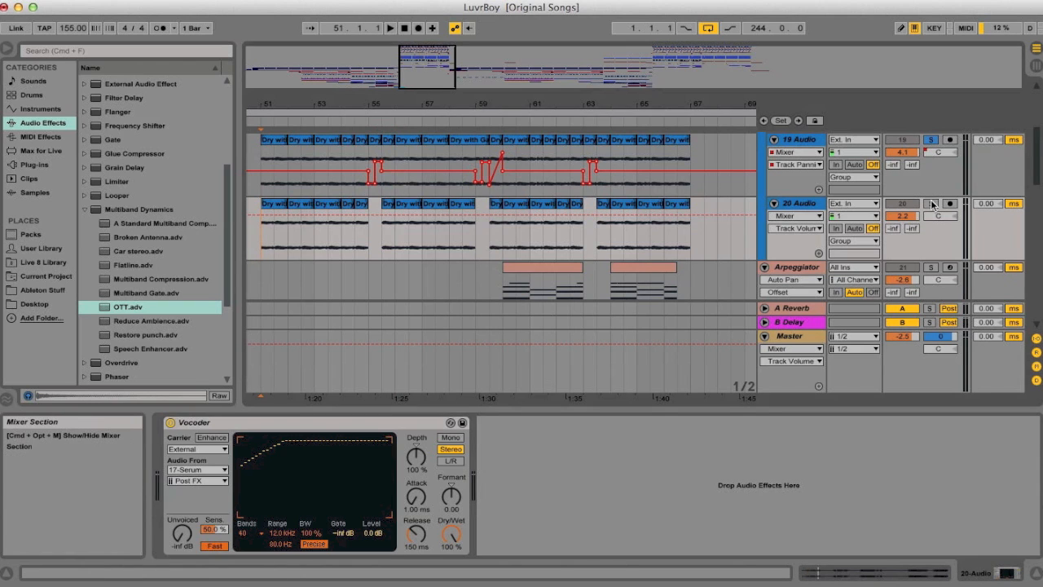
pyautogui.press('space')
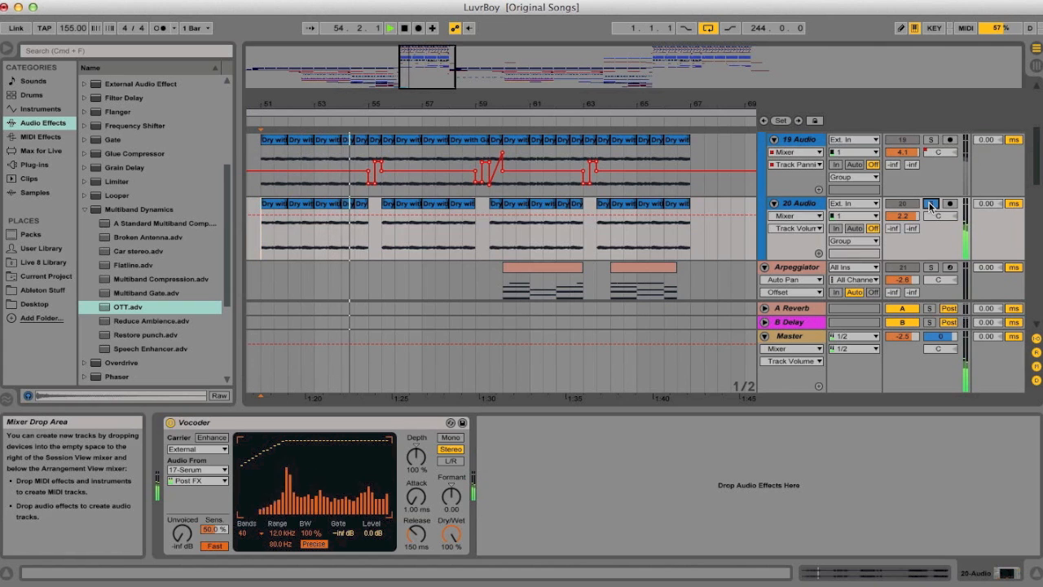
pyautogui.click(931, 204)
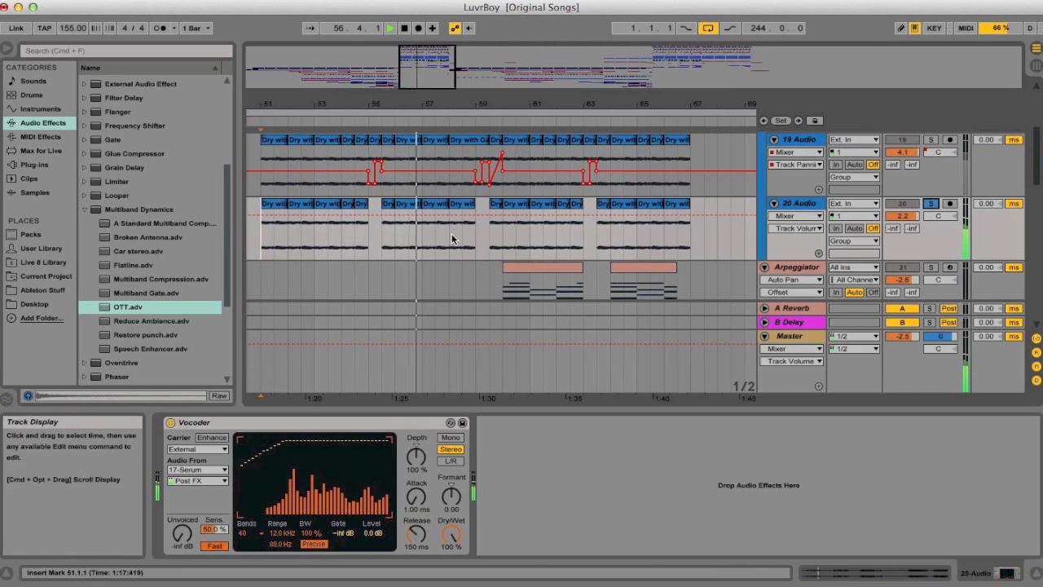
pyautogui.scroll(3, 453, 242)
pyautogui.press('space')
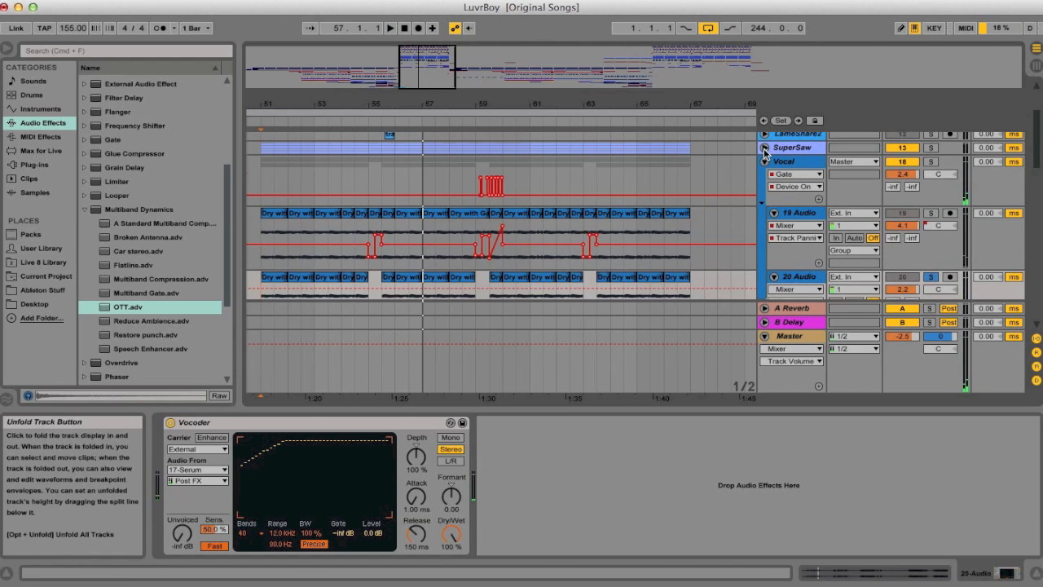
# Step: Unfold the SuperSaw group and show the devices of its 17 Serum track, the Vocoder's carrier
pyautogui.scroll(3, 489, 252)
pyautogui.scroll(-2, 511, 261)
pyautogui.scroll(1, 510, 260)
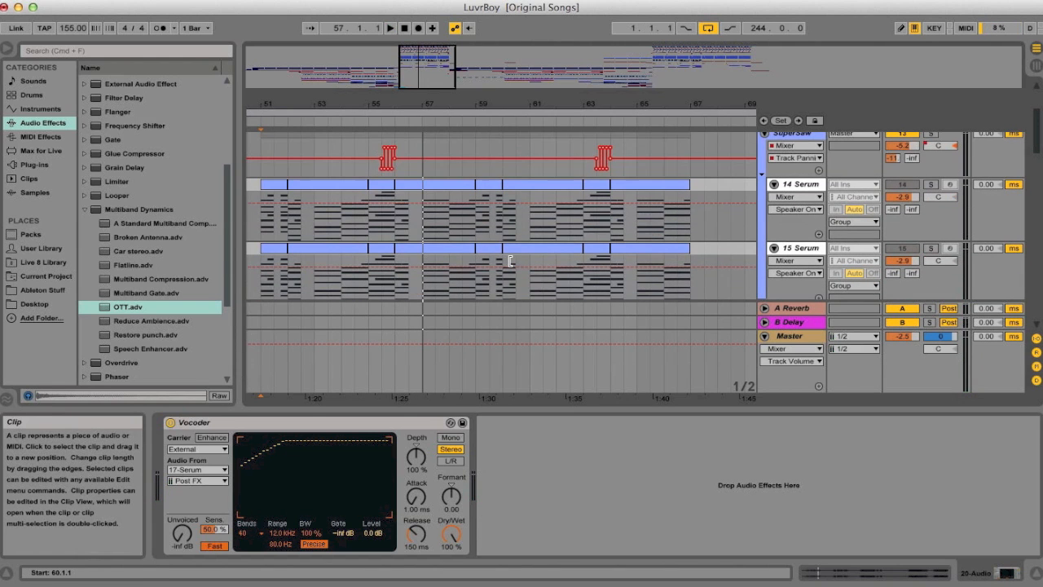
pyautogui.scroll(-3, 251, 216)
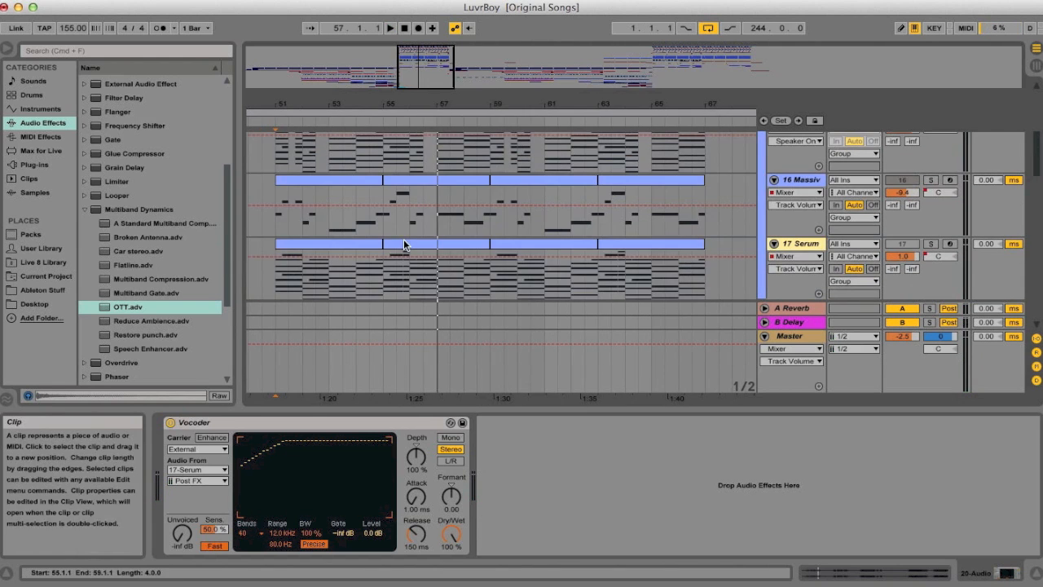
pyautogui.click(276, 287)
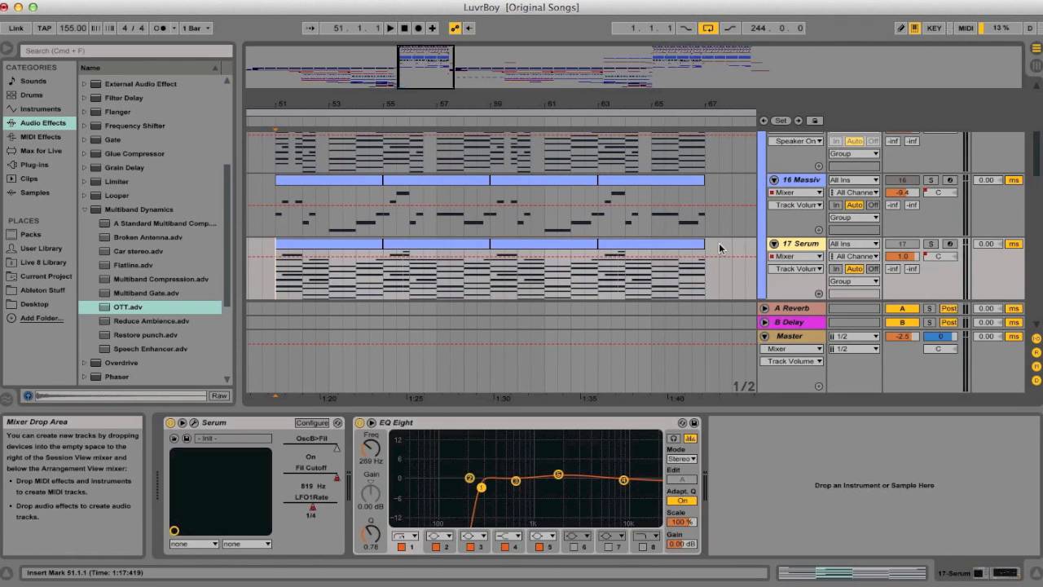
# Step: Return to the 20 Audio track in the Vocal group and show its Vocoder again
pyautogui.scroll(-3, 434, 292)
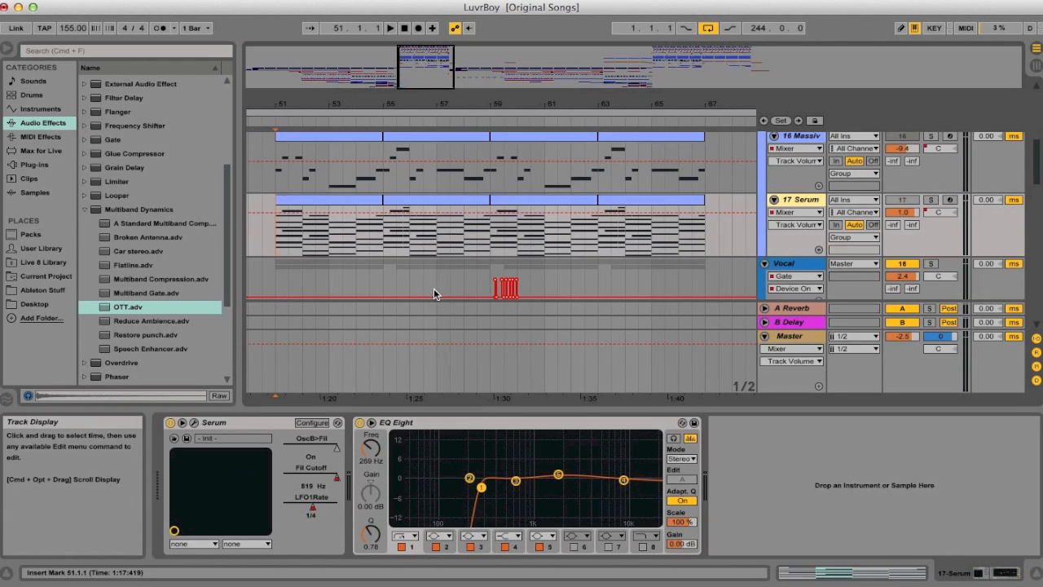
pyautogui.click(291, 251)
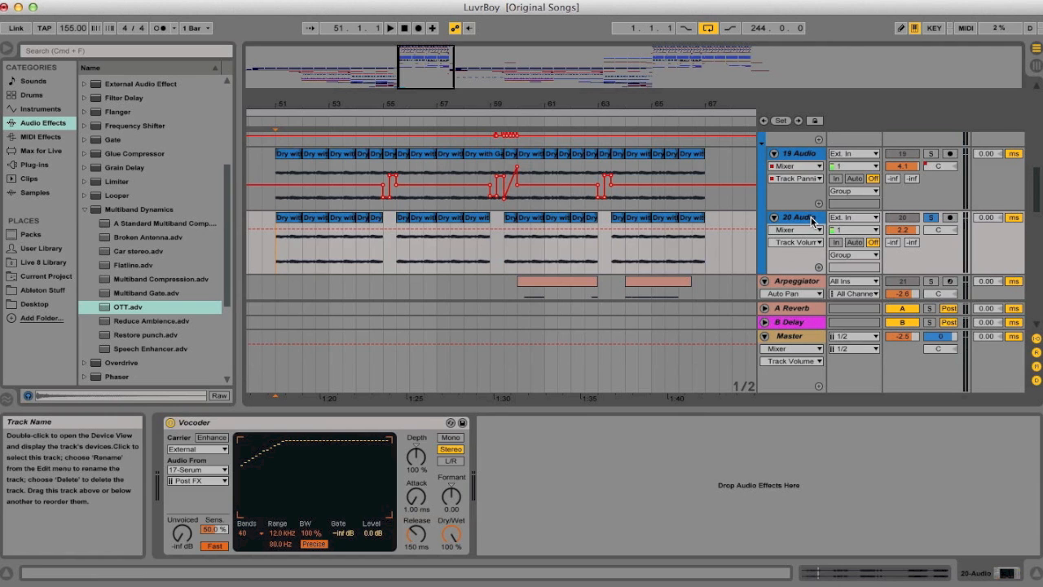
pyautogui.scroll(3, 785, 154)
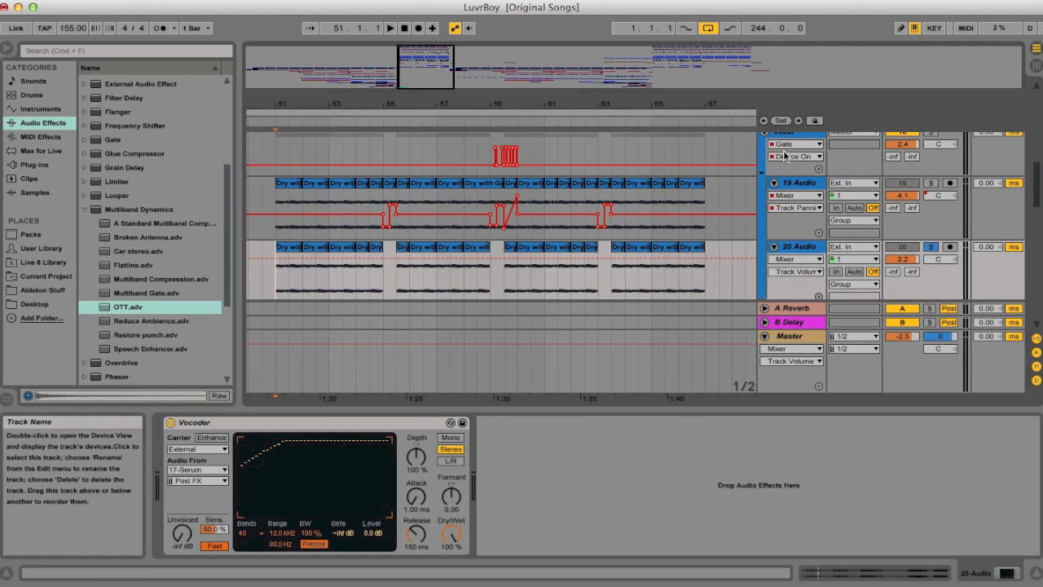
pyautogui.scroll(-2, 785, 155)
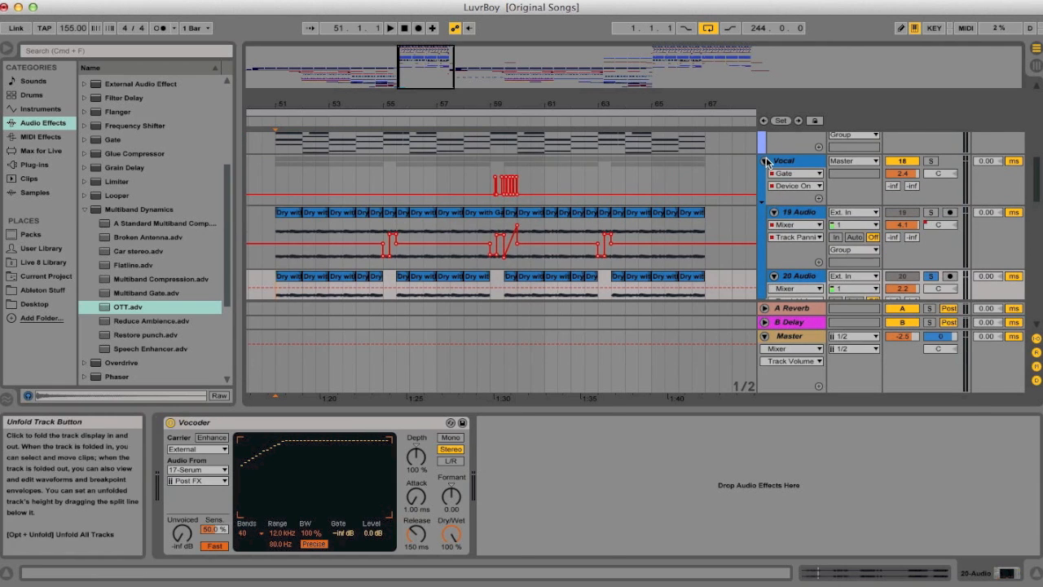
# Step: Fold the Vocal group, solo the first Arpeggiator track, and play it from 60.1.1
pyautogui.click(767, 160)
pyautogui.click(785, 176)
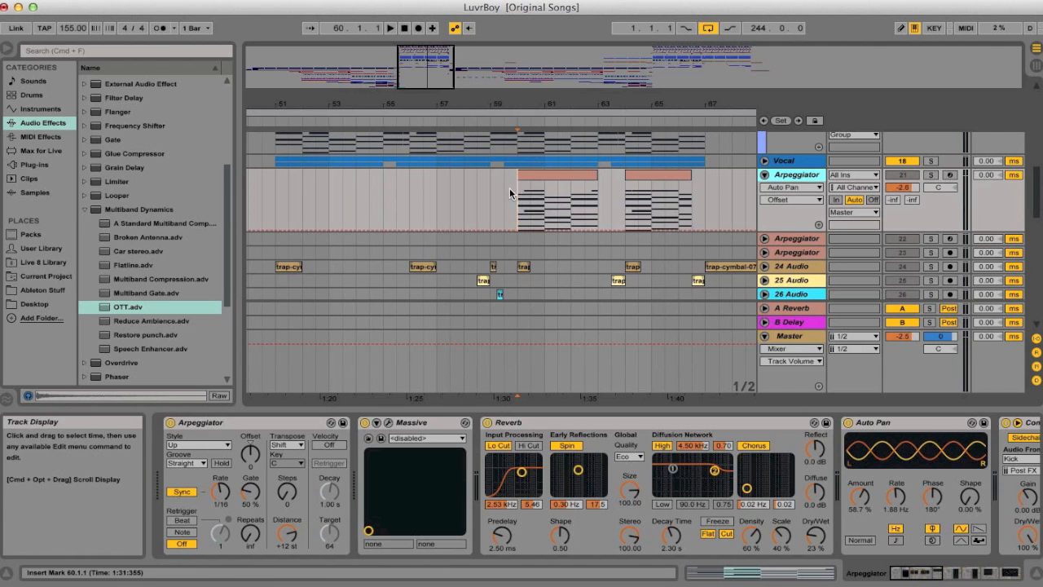
pyautogui.click(931, 174)
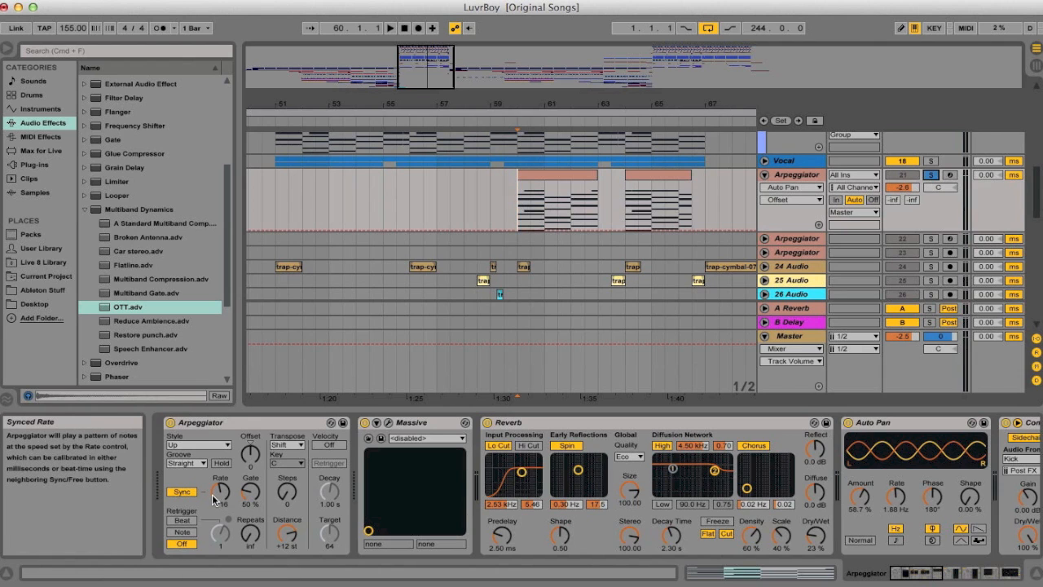
pyautogui.press('space')
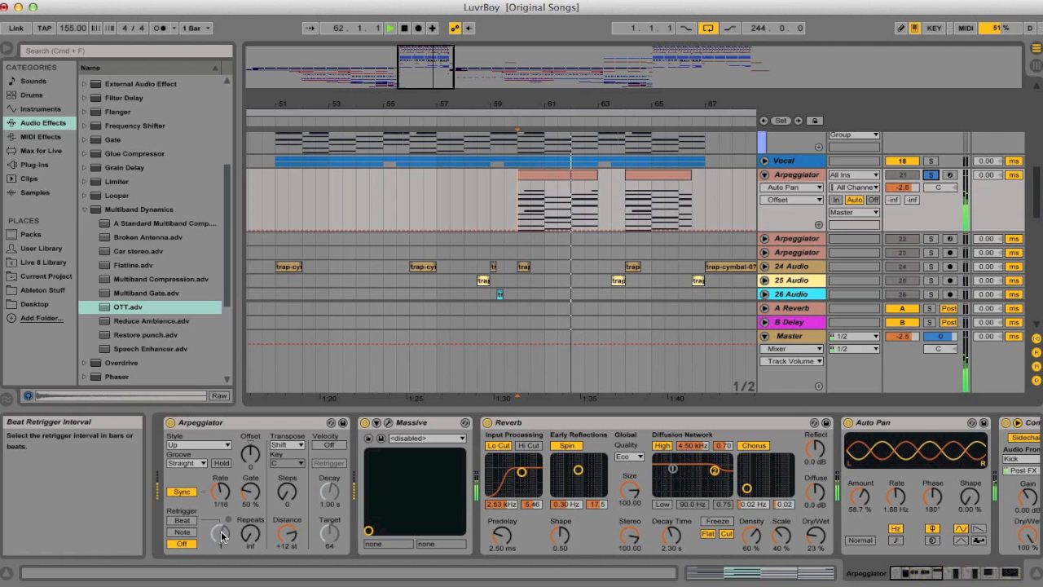
pyautogui.press('space')
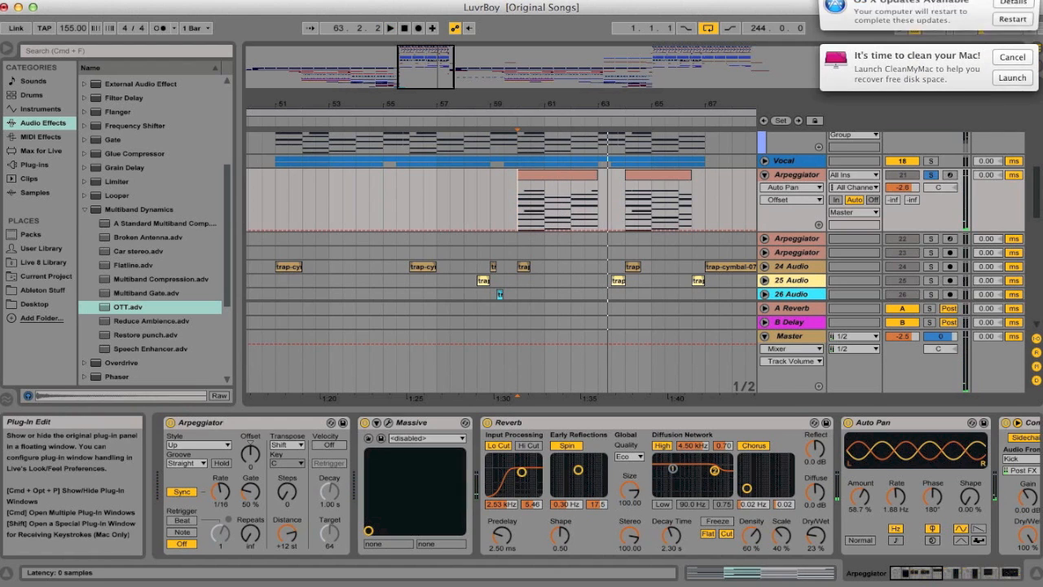
# Step: Open the Massive synth on the Arpeggiator track, inspect its oscillator pitch and fourth envelope, and close its window
pyautogui.click(377, 422)
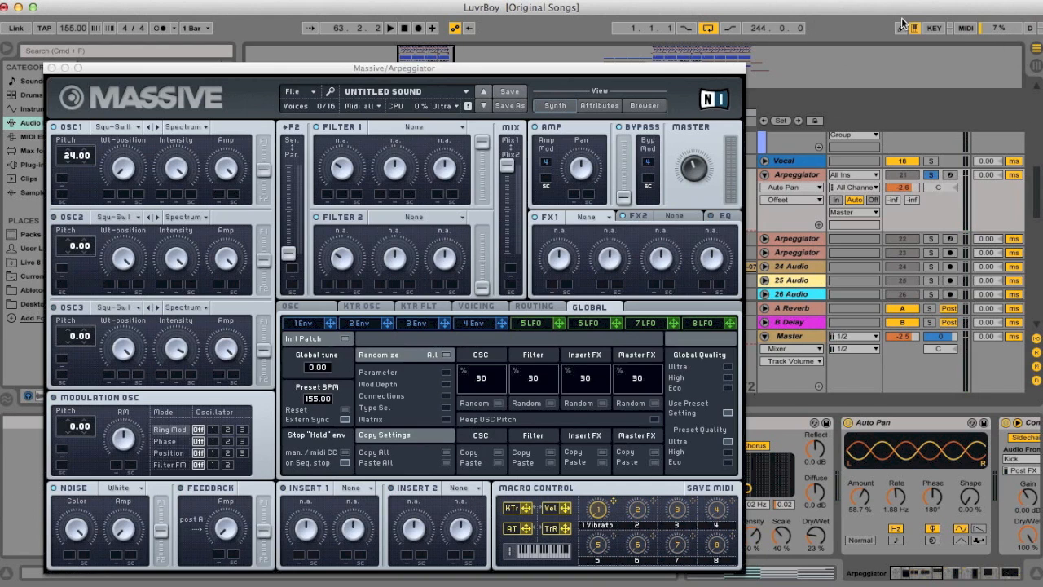
pyautogui.moveTo(274, 67); pyautogui.dragTo(279, 48)
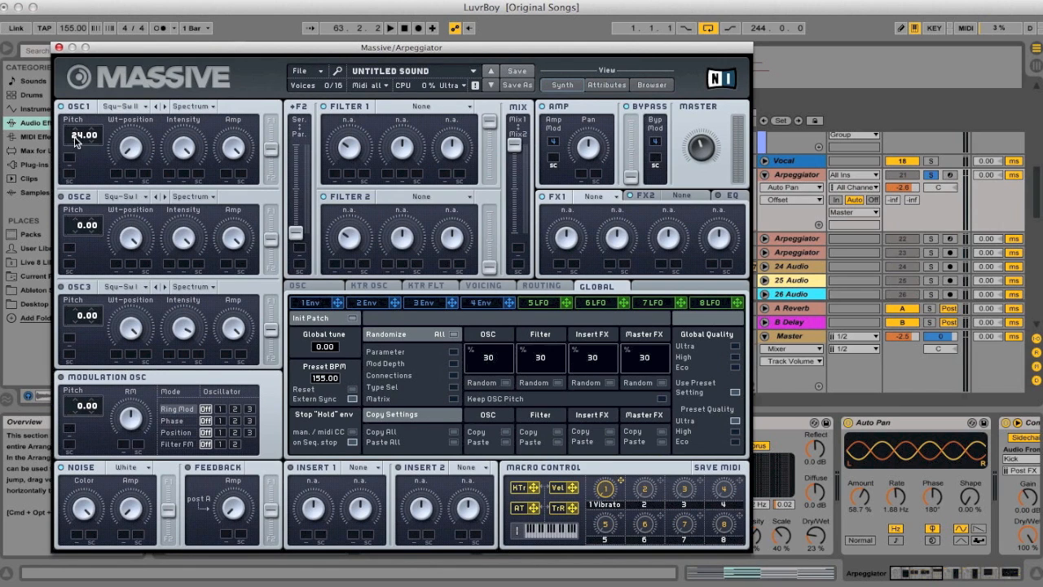
pyautogui.click(477, 302)
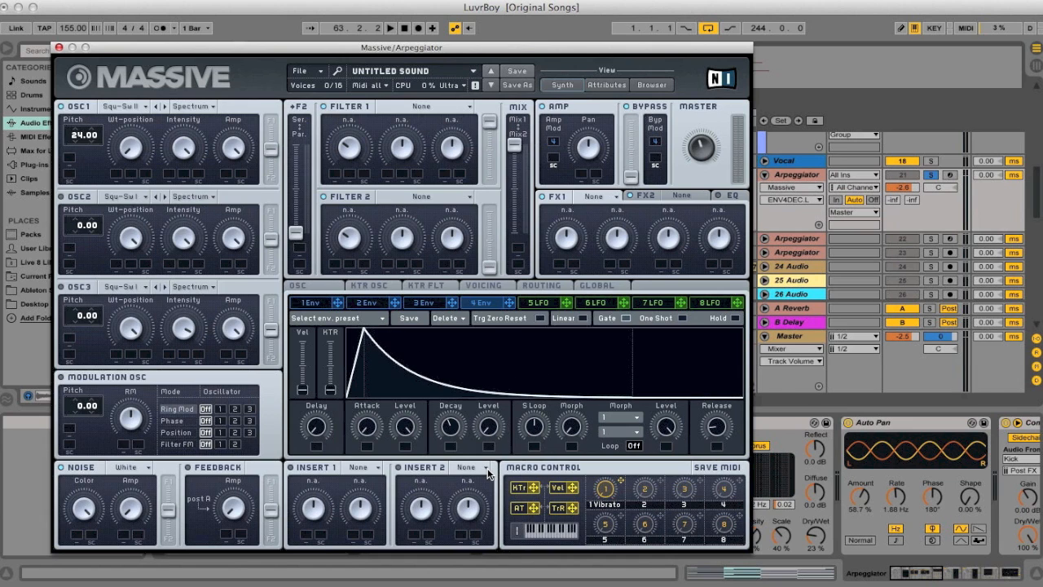
pyautogui.click(58, 47)
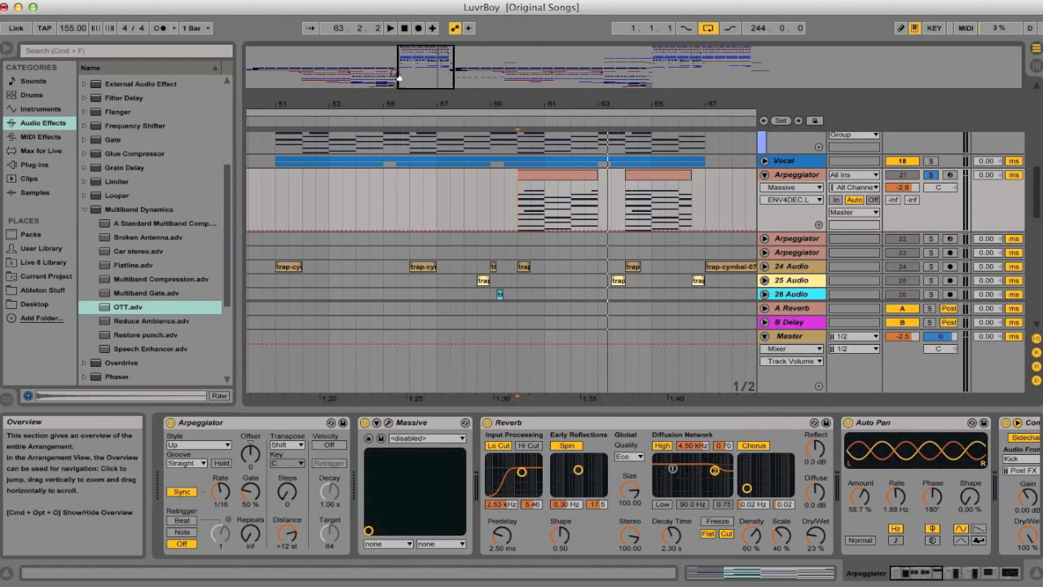
# Step: Solo the 24 Audio cymbal track, play it from 51.1.1, and show its EQ Eight and Compressor
pyautogui.scroll(-1, 452, 194)
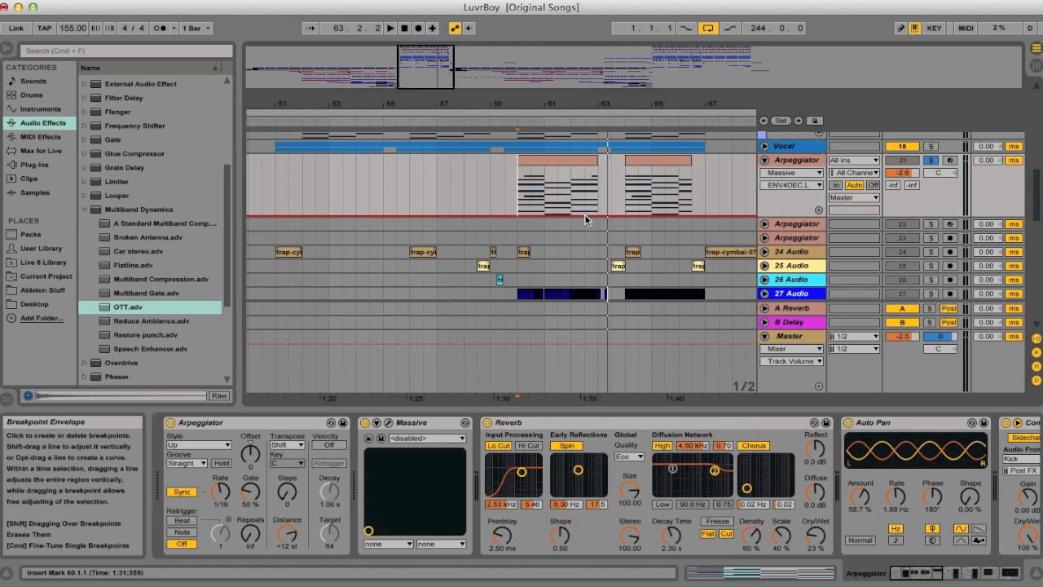
pyautogui.scroll(-2, 850, 221)
pyautogui.click(930, 222)
pyautogui.click(807, 218)
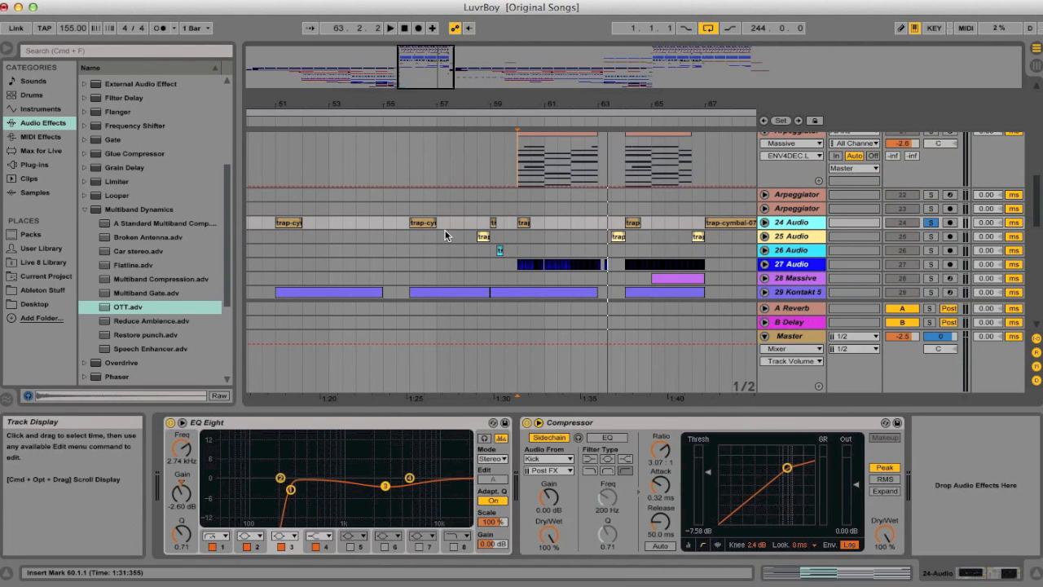
pyautogui.click(272, 247)
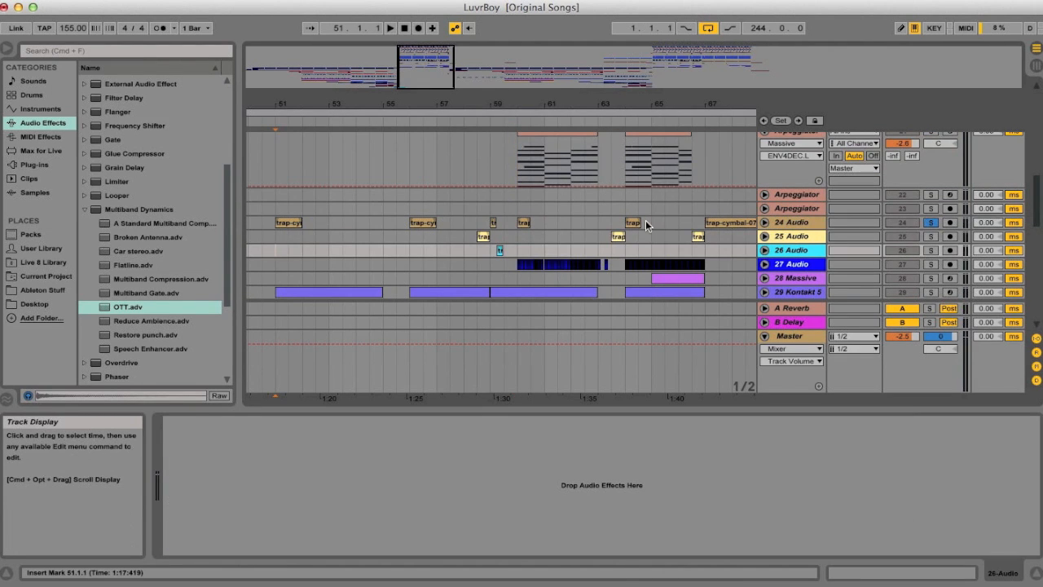
pyautogui.click(851, 216)
pyautogui.press('space')
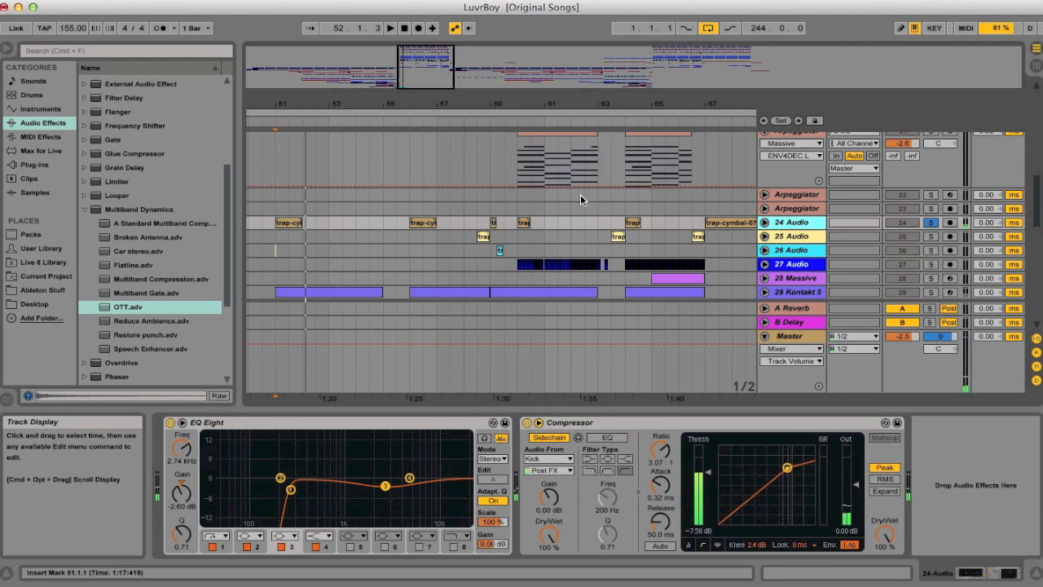
pyautogui.press('space')
pyautogui.moveTo(291, 491); pyautogui.dragTo(282, 523)
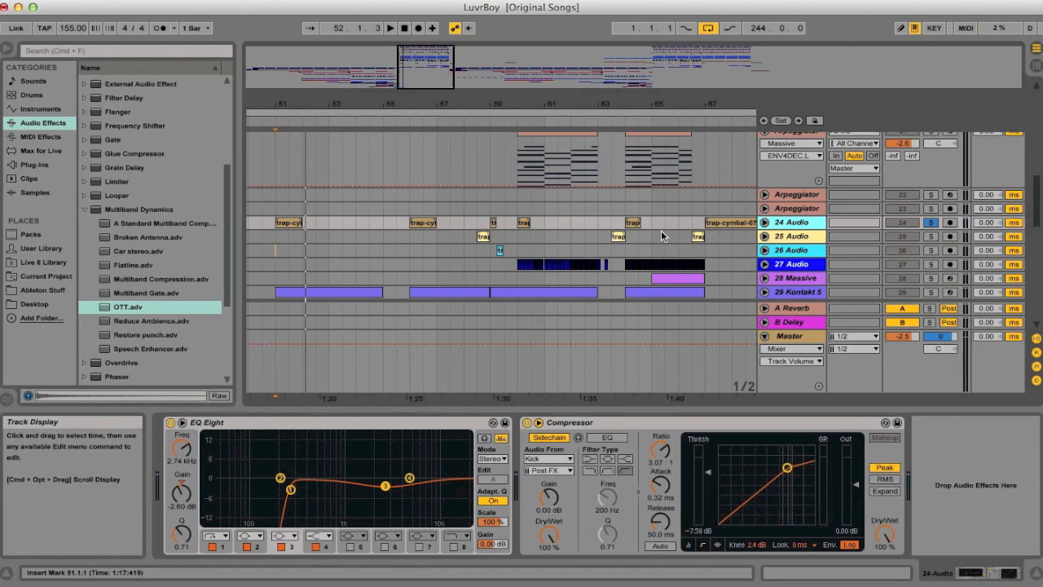
# Step: Solo the 25 Audio track and play it from its first clip at 58.3.1
pyautogui.click(930, 236)
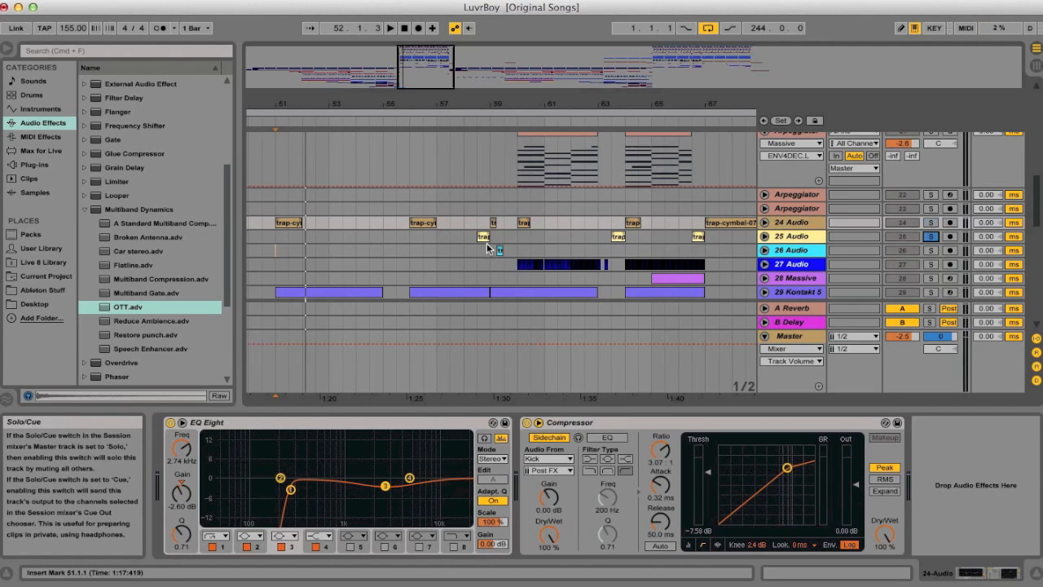
pyautogui.click(475, 251)
pyautogui.click(790, 236)
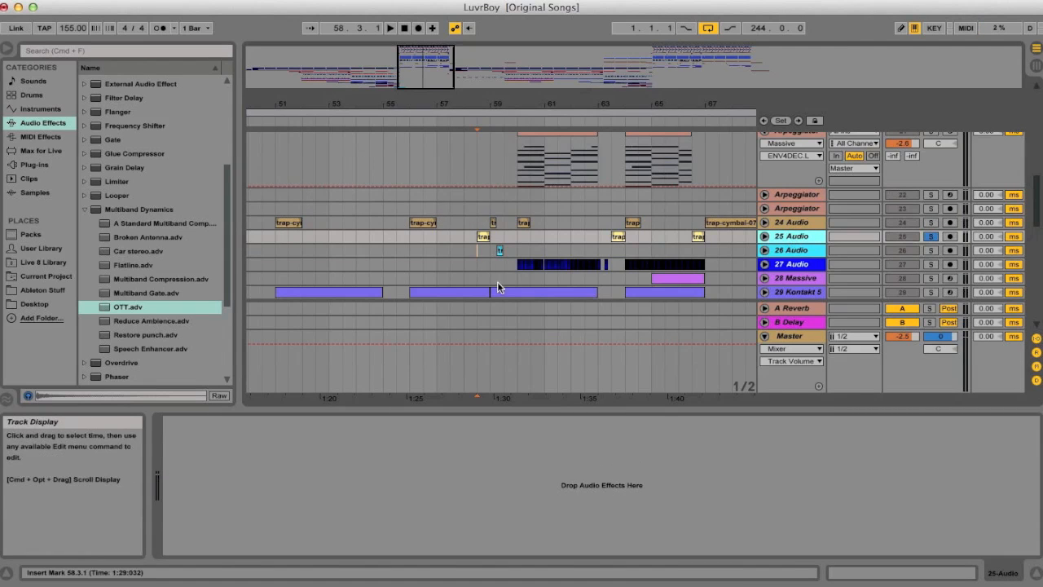
pyautogui.press('space')
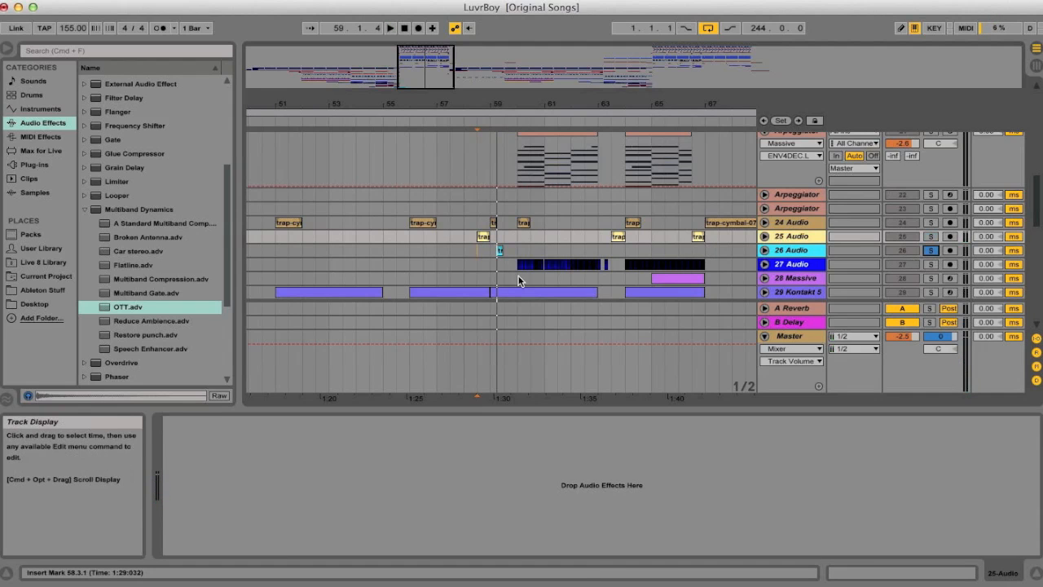
# Step: Zoom in around bar 59, unsolo the 26 Audio track, and play the full mix from 59.1.1
pyautogui.click(491, 267)
pyautogui.moveTo(522, 104); pyautogui.dragTo(519, 151)
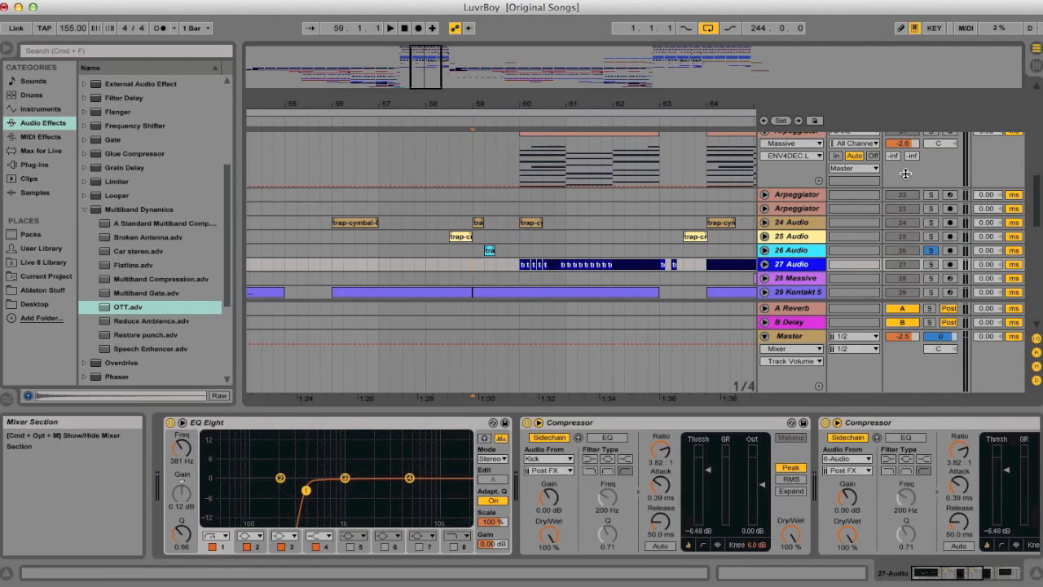
pyautogui.click(931, 251)
pyautogui.press('space')
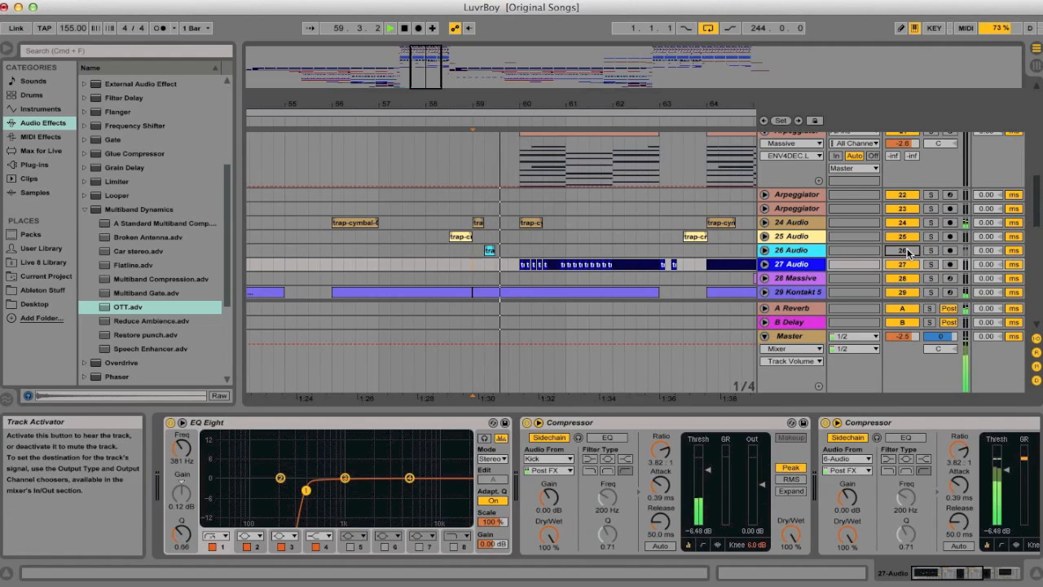
pyautogui.press('space')
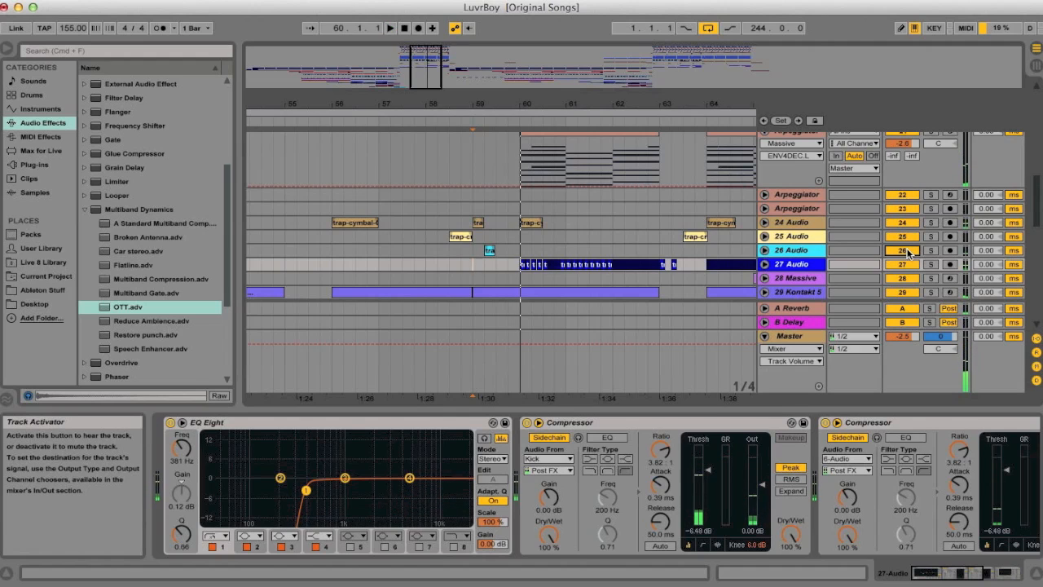
# Step: Solo the 27 Audio track, show its devices, and play it from 60.1.1
pyautogui.click(930, 251)
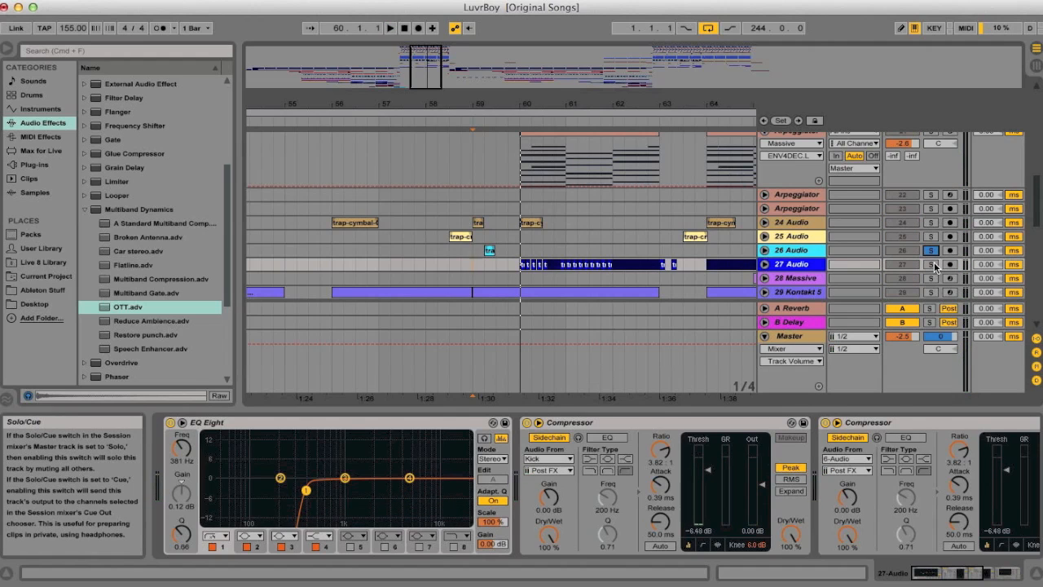
pyautogui.click(930, 265)
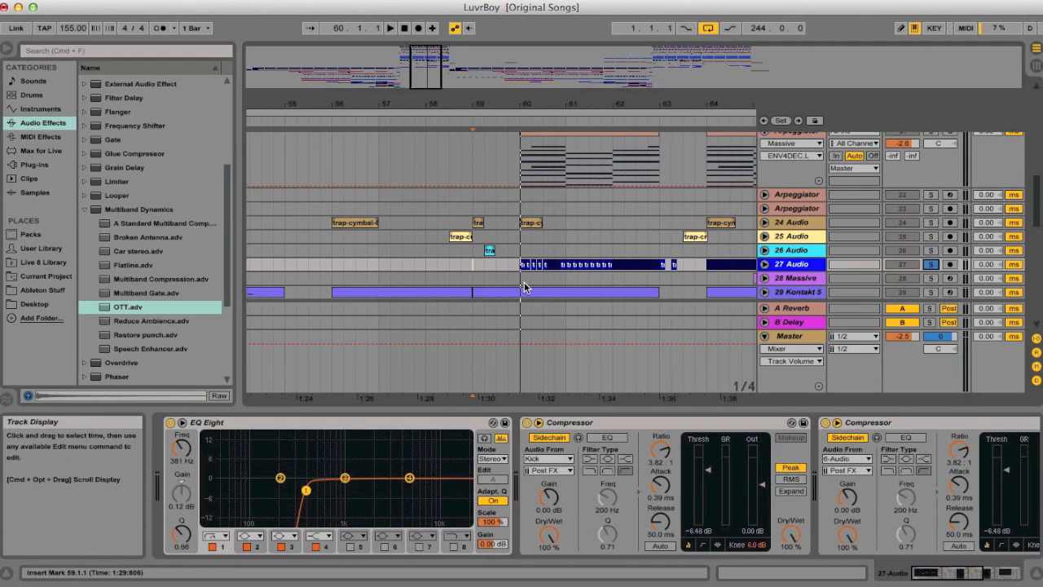
pyautogui.press('Down')
pyautogui.click(791, 250)
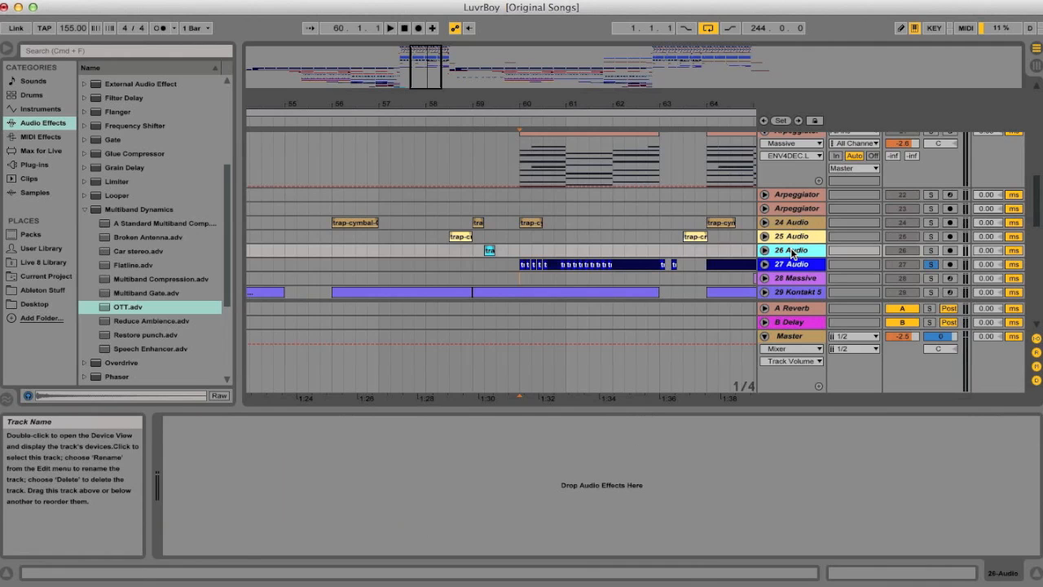
pyautogui.click(791, 265)
pyautogui.press('space')
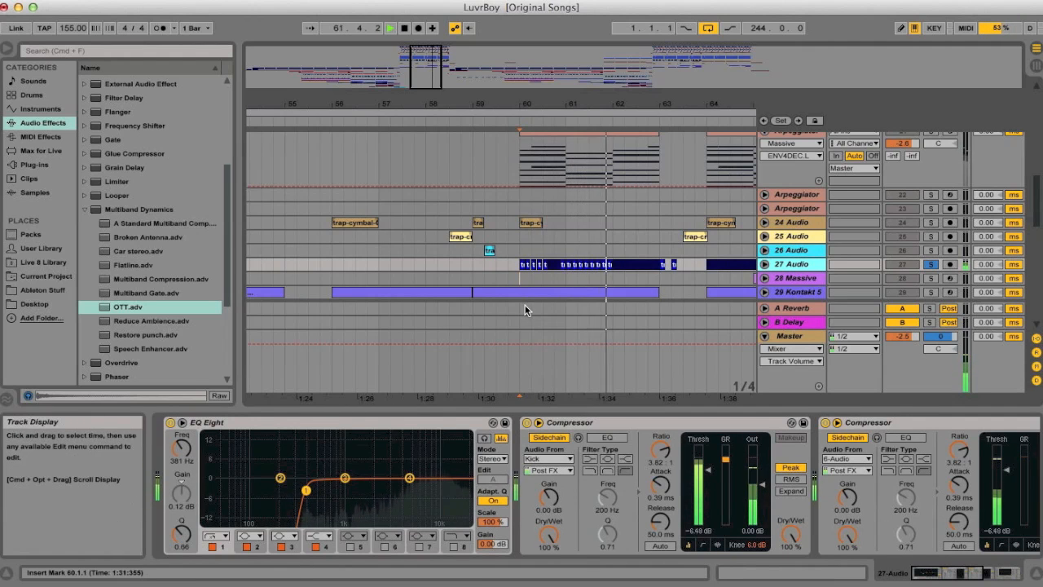
pyautogui.press('space')
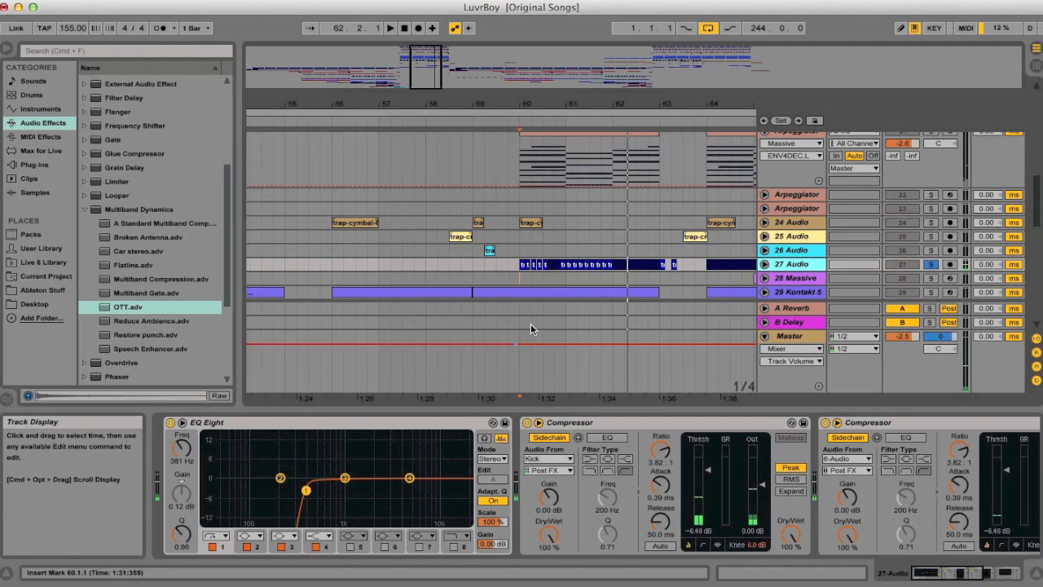
# Step: Inspect the 27 Audio track's sidechain Compressors and Auto Filter, check its filter Frequency automation, and fold the track again
pyautogui.hscroll(3, 569, 281)
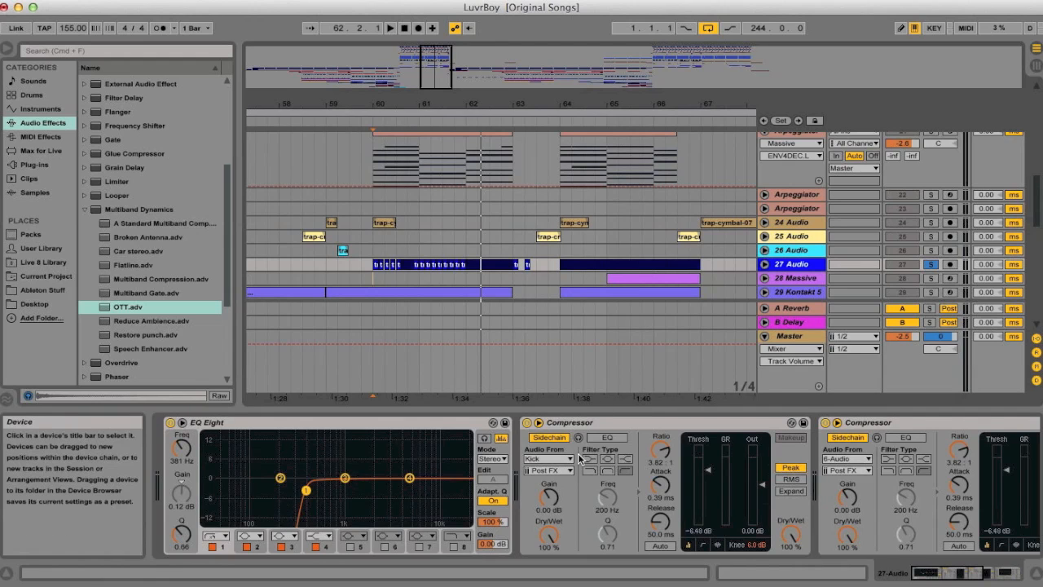
pyautogui.hscroll(3, 579, 459)
pyautogui.hscroll(10, 571, 461)
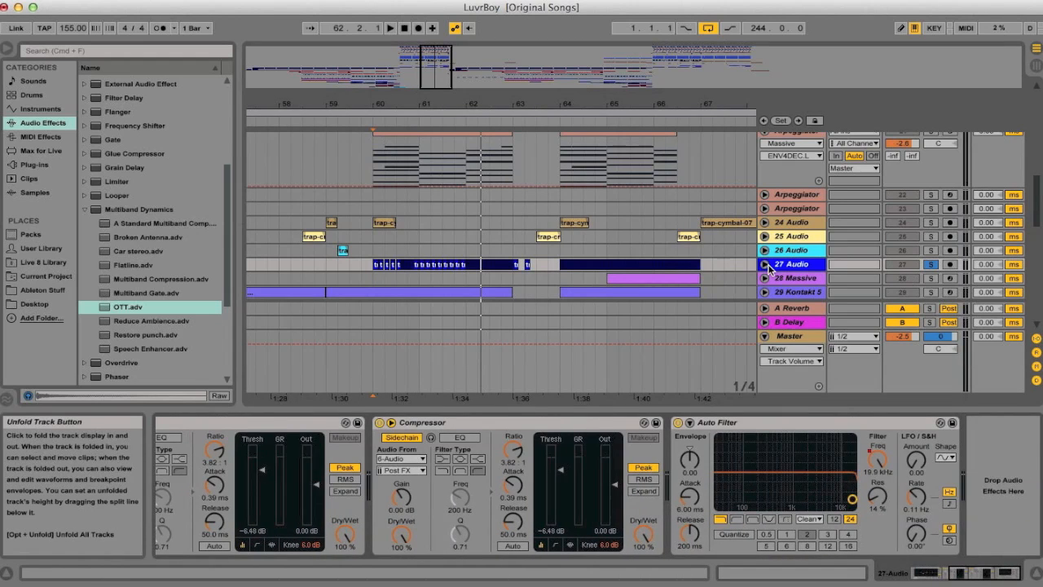
pyautogui.click(764, 266)
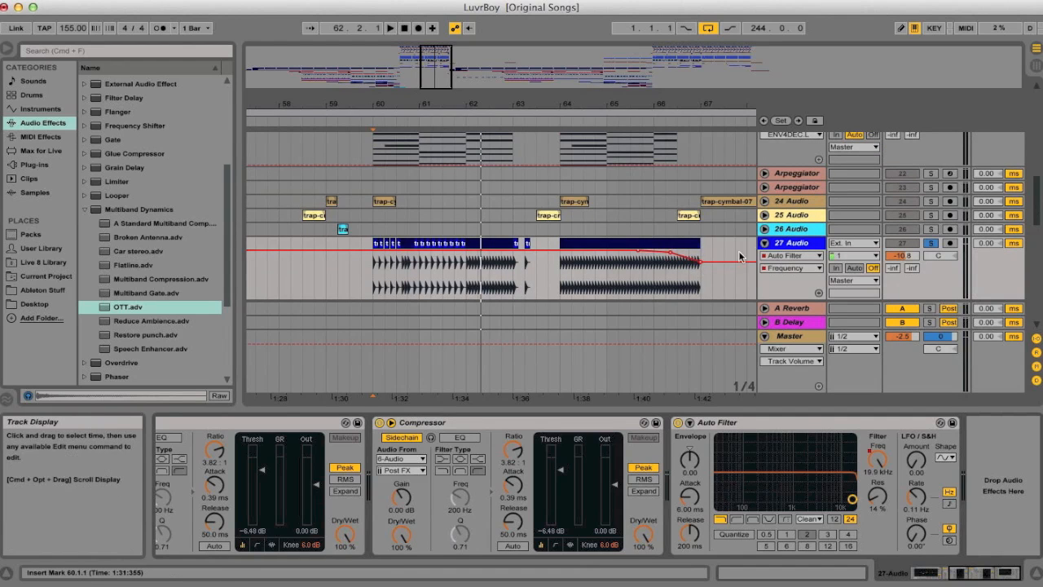
pyautogui.click(764, 243)
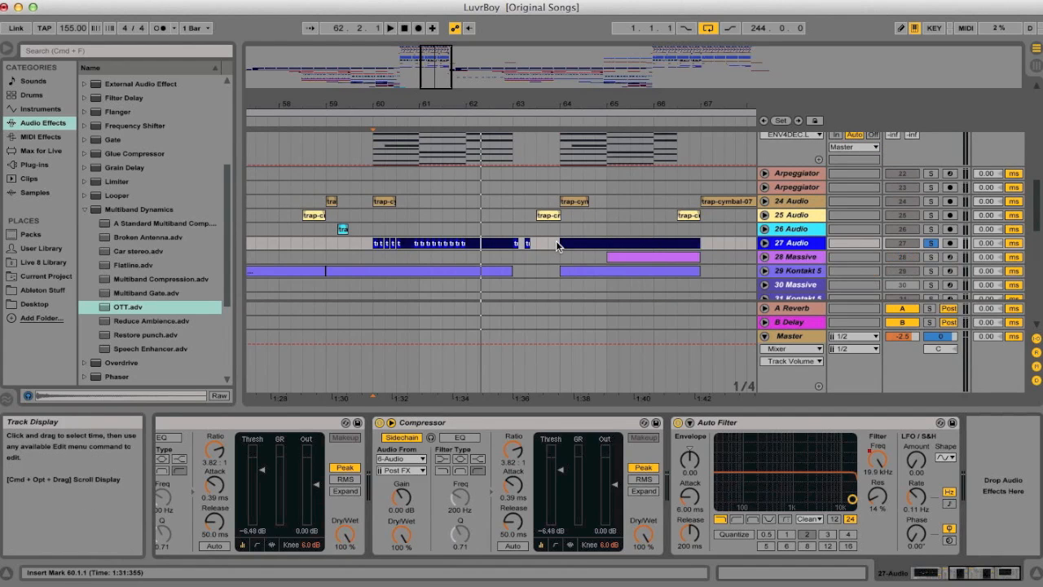
# Step: Solo the 28 Massive track and play it from 65.1.1
pyautogui.scroll(-2, 558, 246)
pyautogui.hscroll(-2, 557, 246)
pyautogui.click(931, 229)
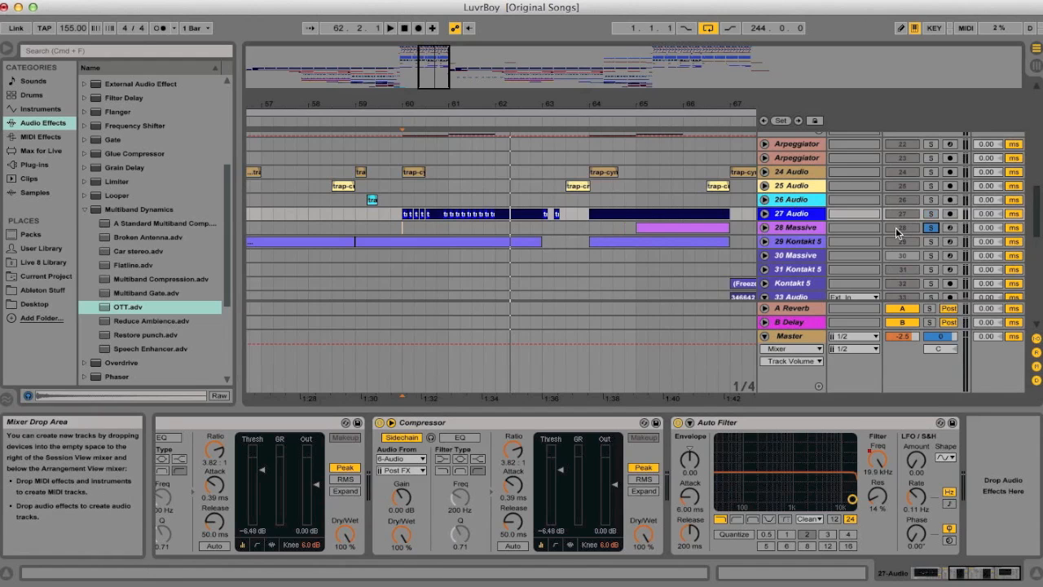
pyautogui.click(632, 230)
pyautogui.press('space')
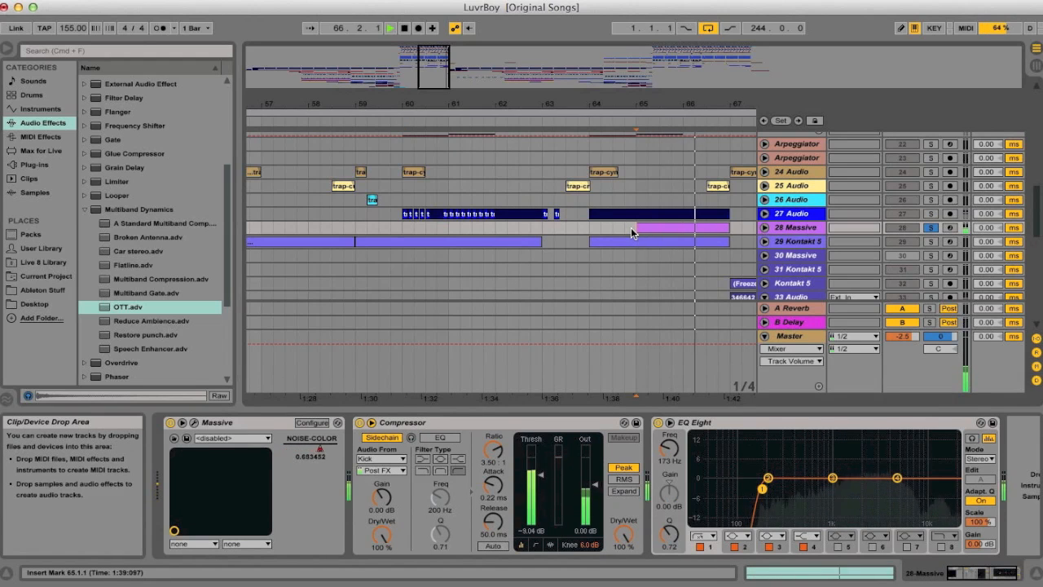
pyautogui.press('space')
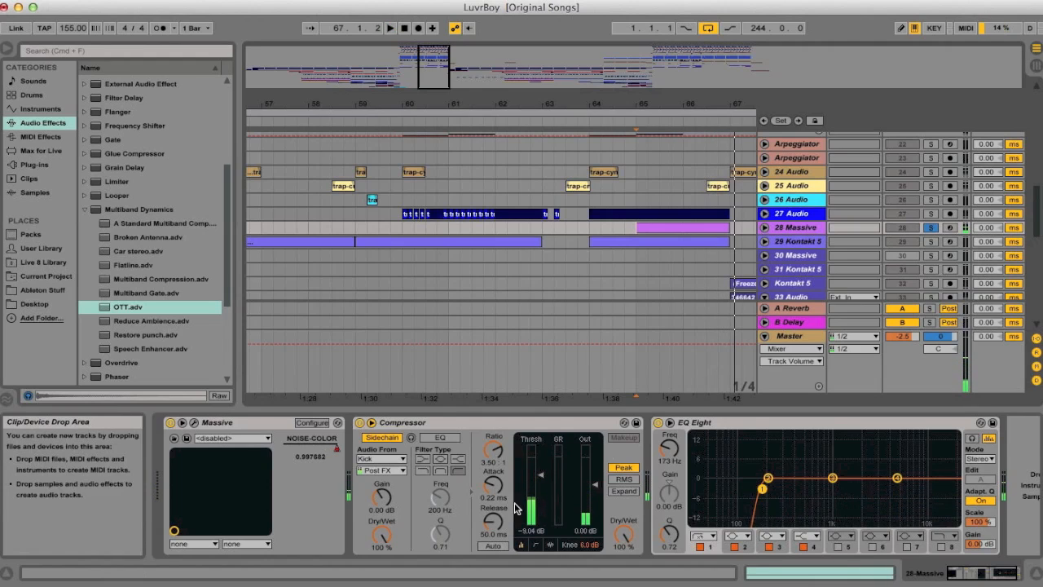
# Step: Inspect the noise settings in the 28 Massive track's synth, and unfold the track to show its Track Volume automation
pyautogui.click(193, 422)
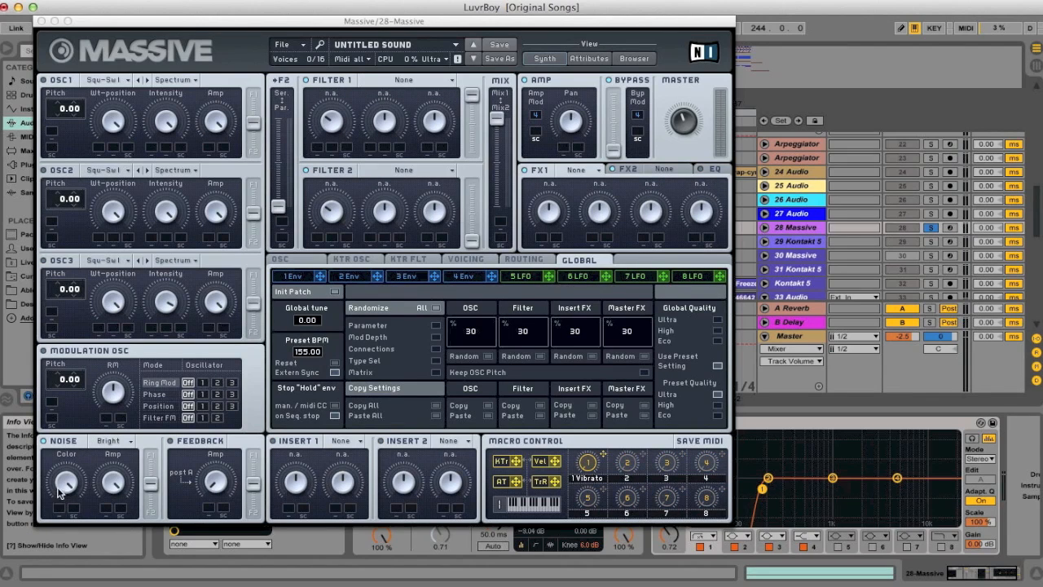
pyautogui.click(43, 20)
pyautogui.click(766, 228)
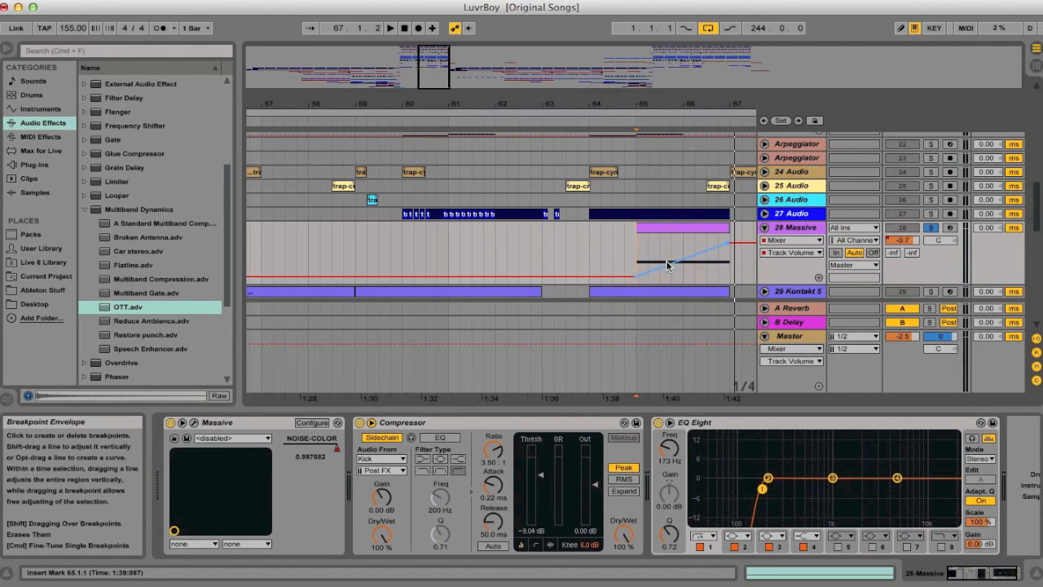
# Step: Solo the 29 Kontakt 5 track and show its Choir instrument device
pyautogui.scroll(-3, 680, 218)
pyautogui.hscroll(-4, 680, 216)
pyautogui.moveTo(341, 105); pyautogui.dragTo(341, 81)
pyautogui.hscroll(-3, 427, 175)
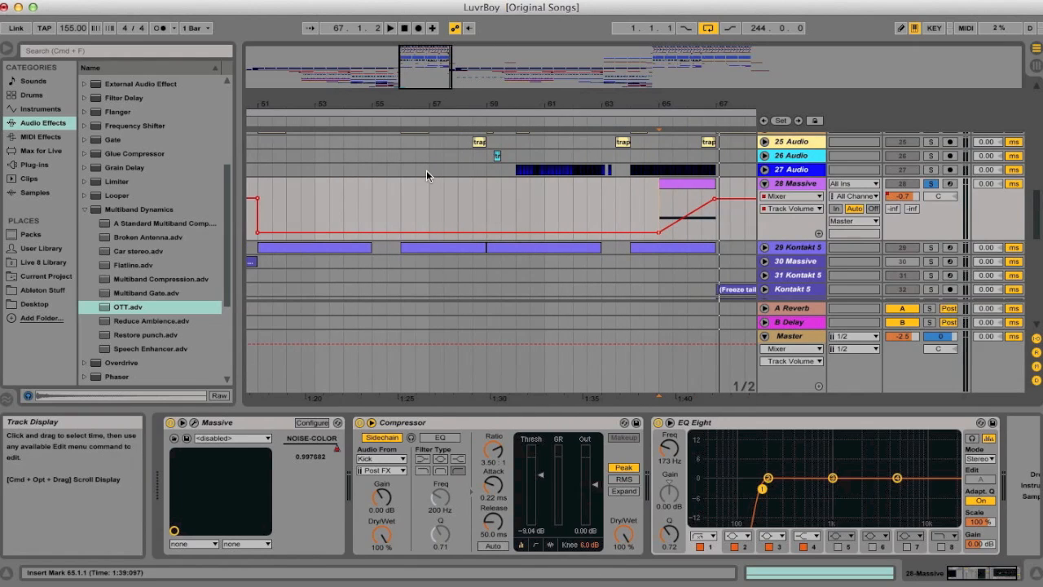
pyautogui.click(931, 247)
pyautogui.click(788, 250)
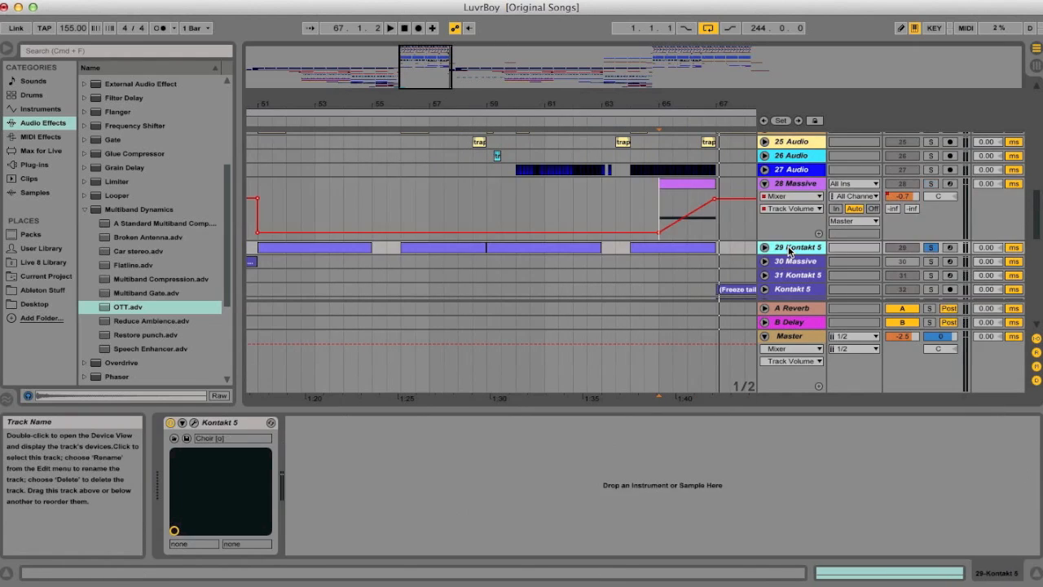
# Step: Unfold the soloed 29 Kontakt 5 track and play its choir part from 51.1.1
pyautogui.click(765, 247)
pyautogui.click(257, 291)
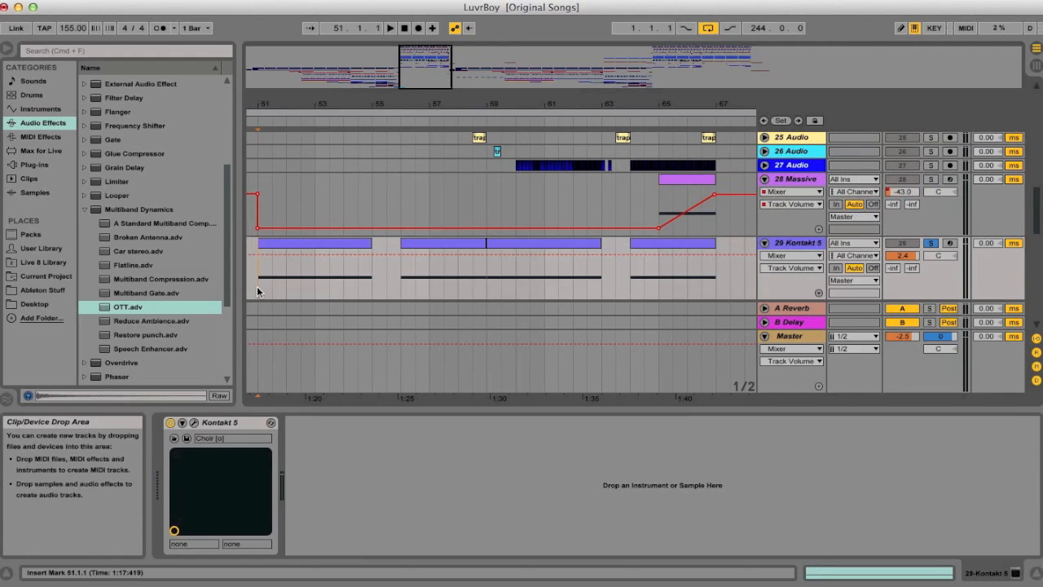
pyautogui.press('space')
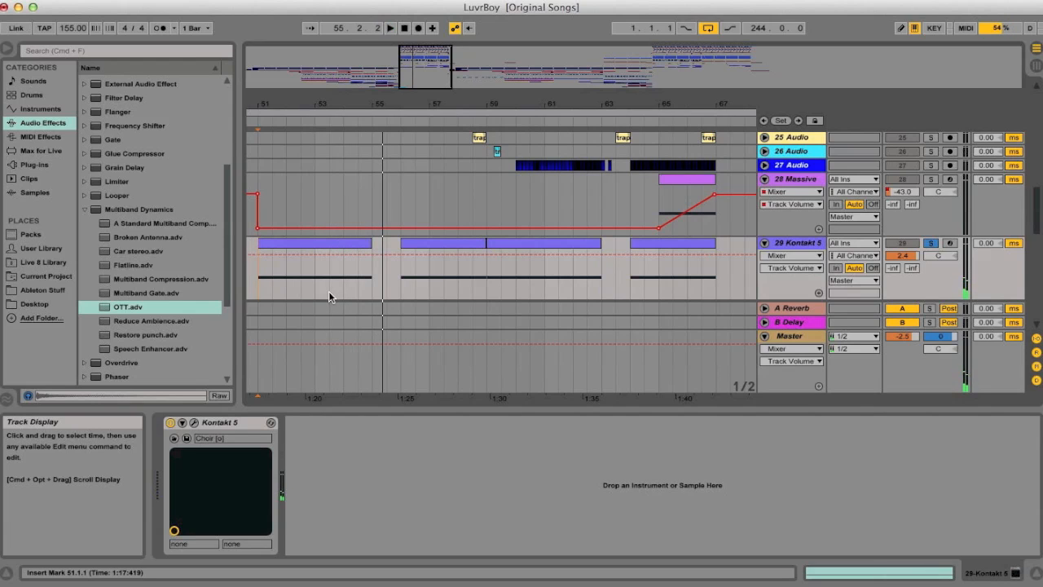
# Step: Inspect the Choir instrument's Chord control in the 29 Kontakt 5 track's plug-in window, and close the window
pyautogui.click(194, 423)
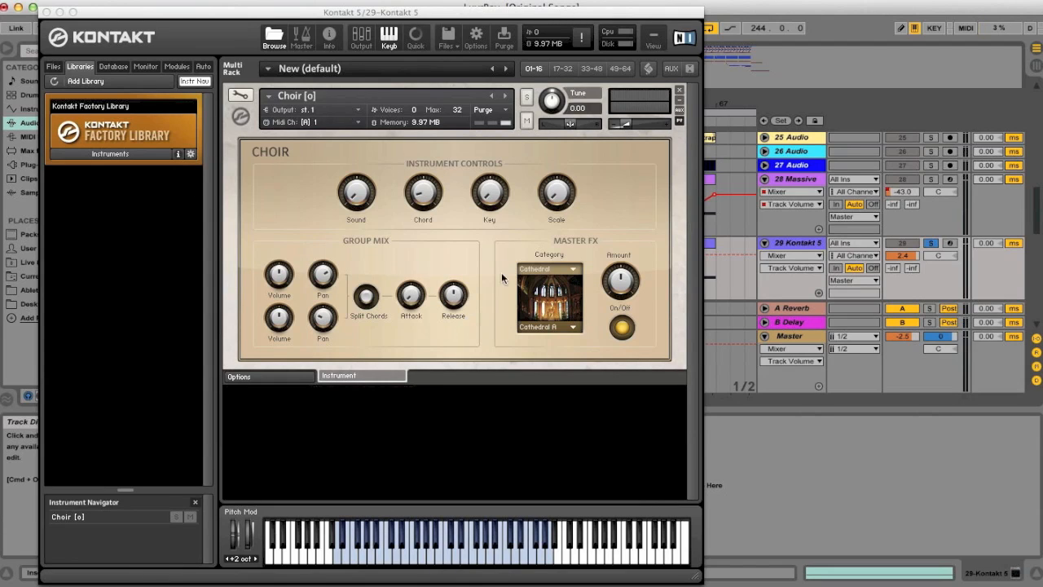
pyautogui.click(422, 192)
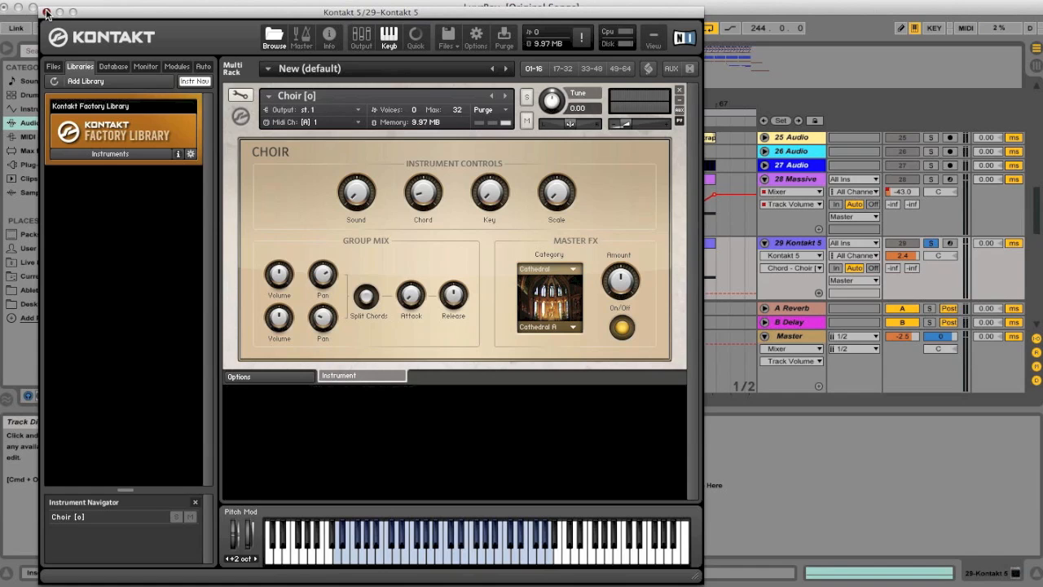
pyautogui.click(46, 13)
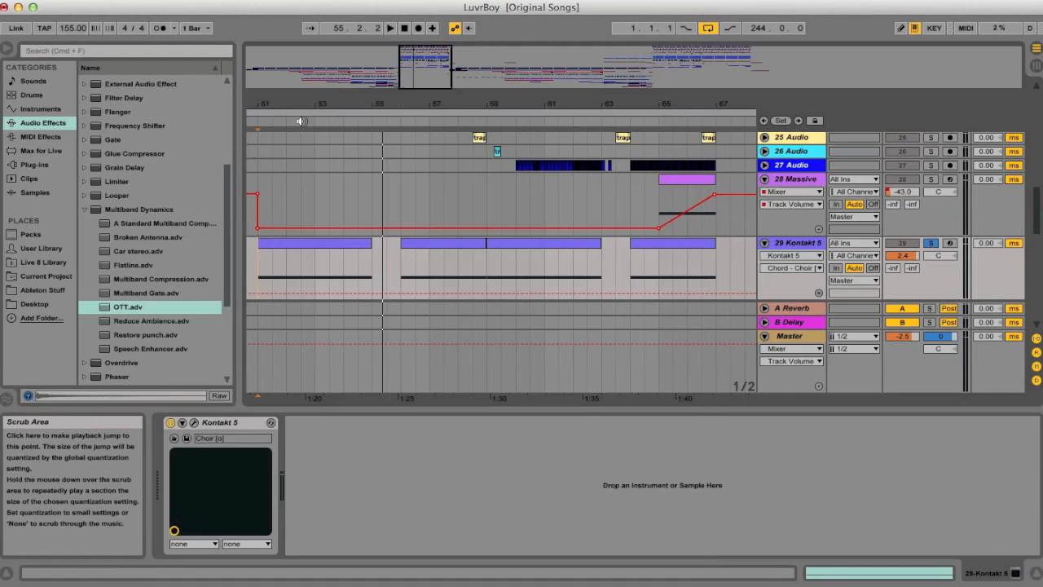
# Step: Fold the 29 Kontakt 5 and 28 Massive tracks and hide the device view to enlarge the arrangement
pyautogui.click(764, 243)
pyautogui.moveTo(715, 410); pyautogui.dragTo(665, 580)
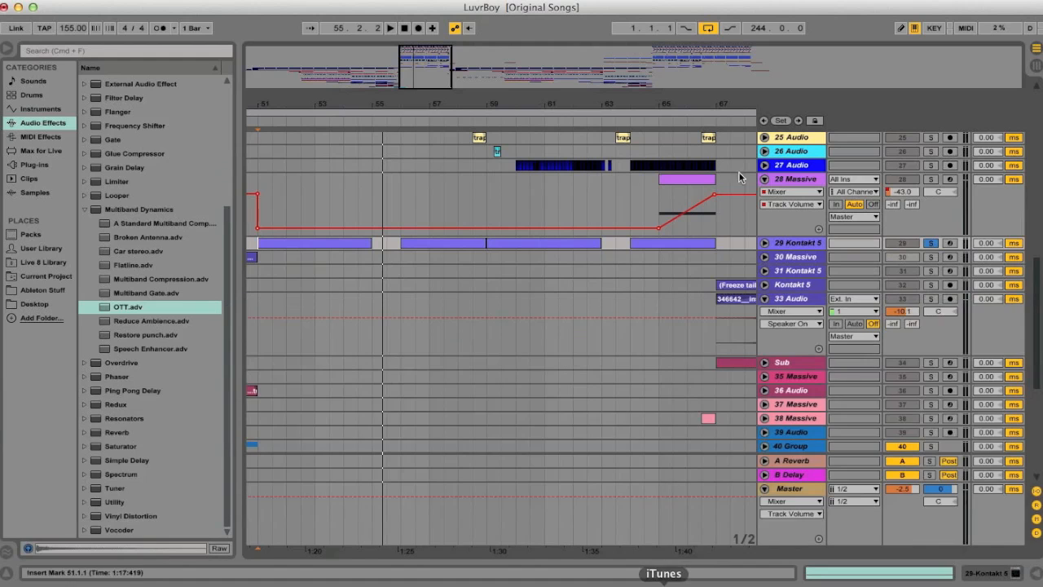
pyautogui.click(765, 179)
pyautogui.scroll(10, 562, 271)
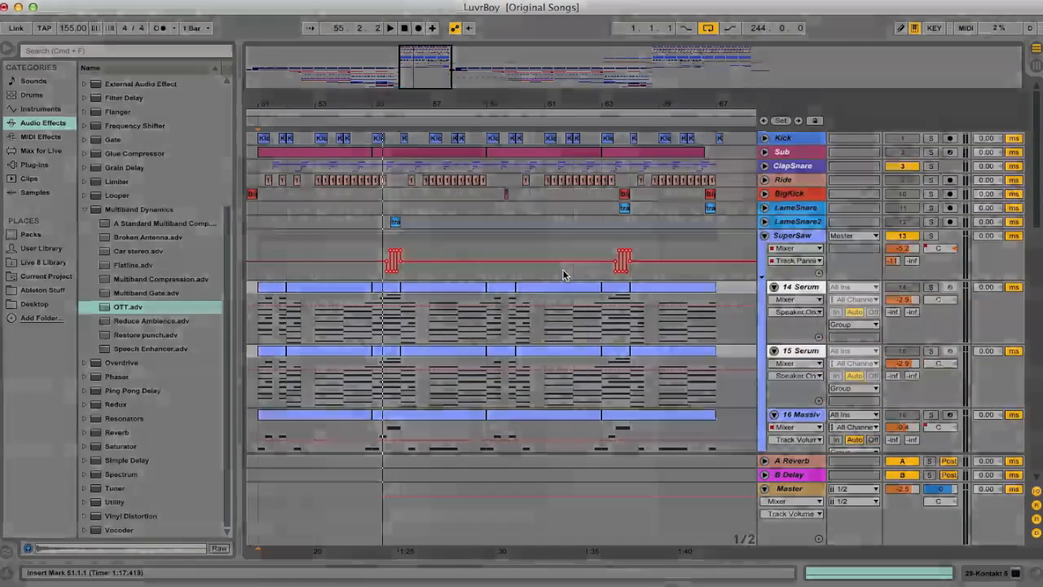